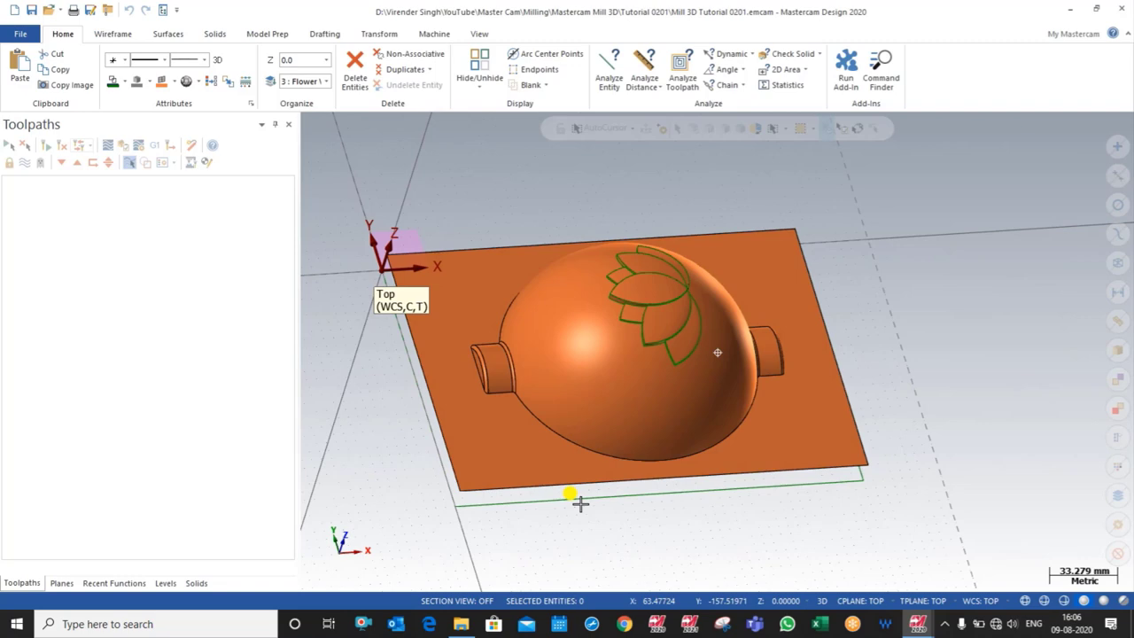
Bring up the Mastercam Simulator and orbit the machined lotus dome to a near top-down view
{"action": "middle_click_drag", "start_coordinate": [579, 503], "coordinate": [553, 483]}
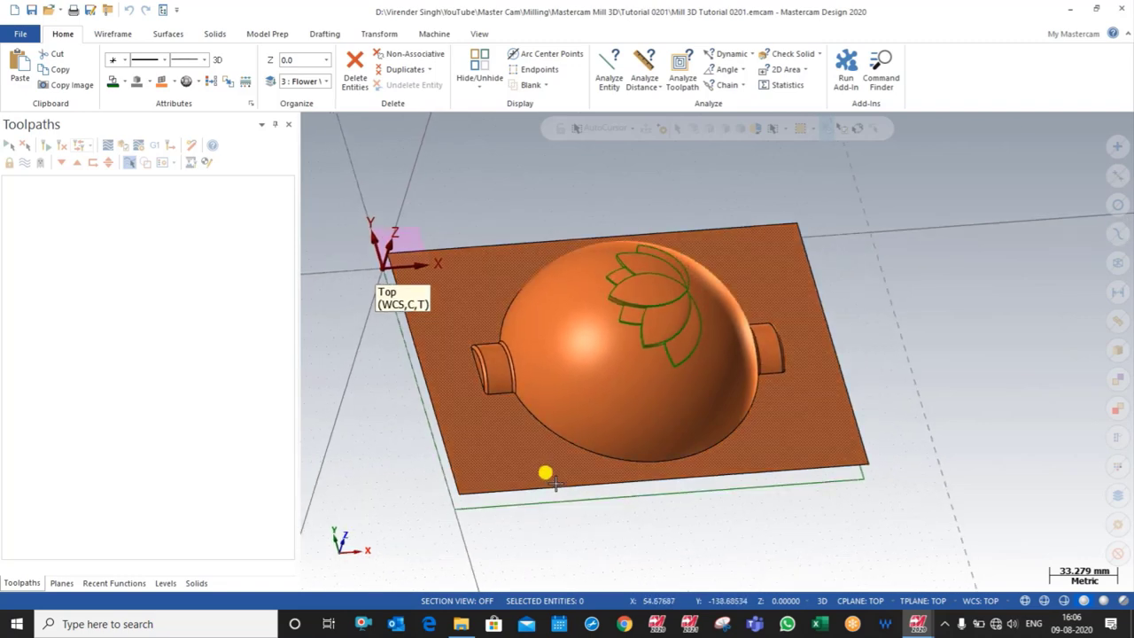
{"action": "mouse_move", "coordinate": [913, 620]}
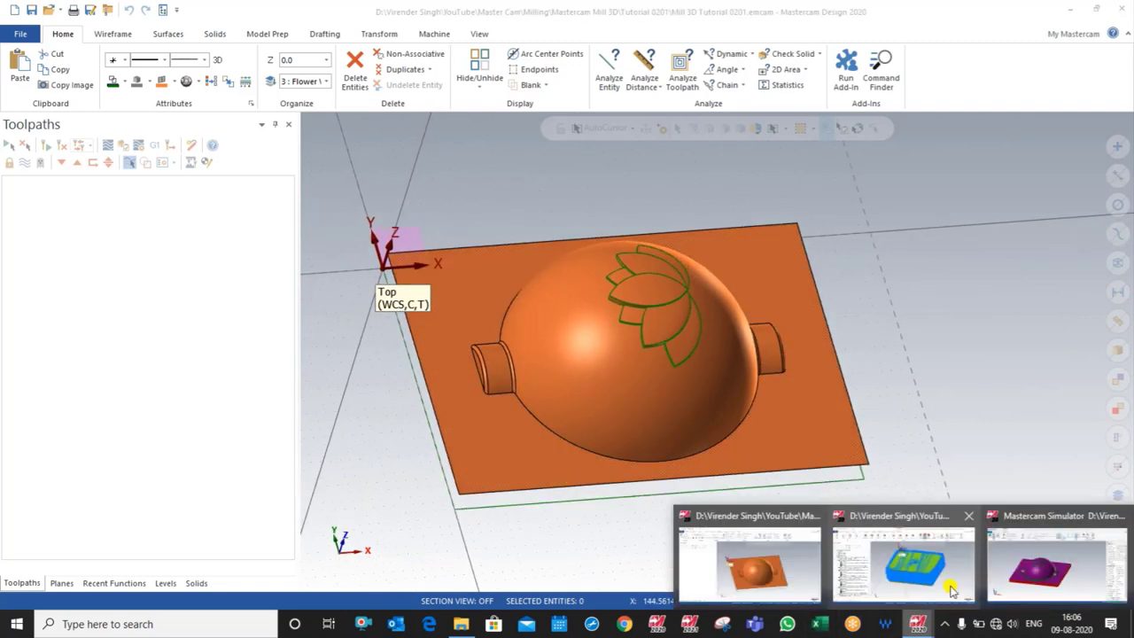
{"action": "left_click", "coordinate": [1028, 553]}
{"action": "middle_click_drag", "start_coordinate": [487, 432], "coordinate": [512, 457]}
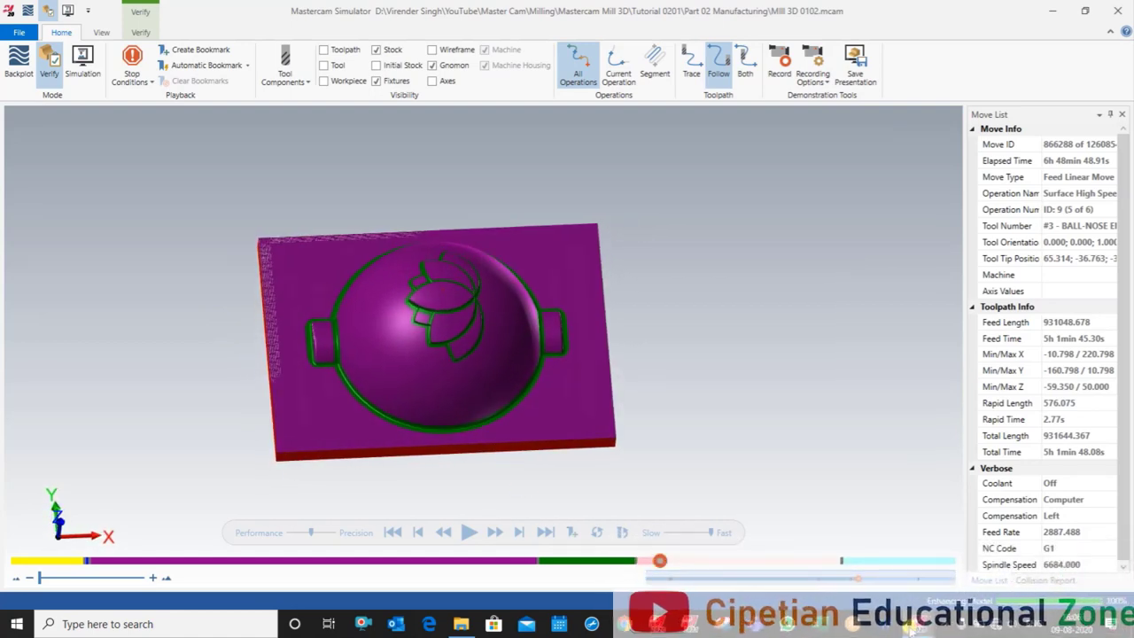
Return to the dome part file, orbit it, and show the Machine commands
{"action": "mouse_move", "coordinate": [886, 624]}
{"action": "left_click", "coordinate": [740, 540]}
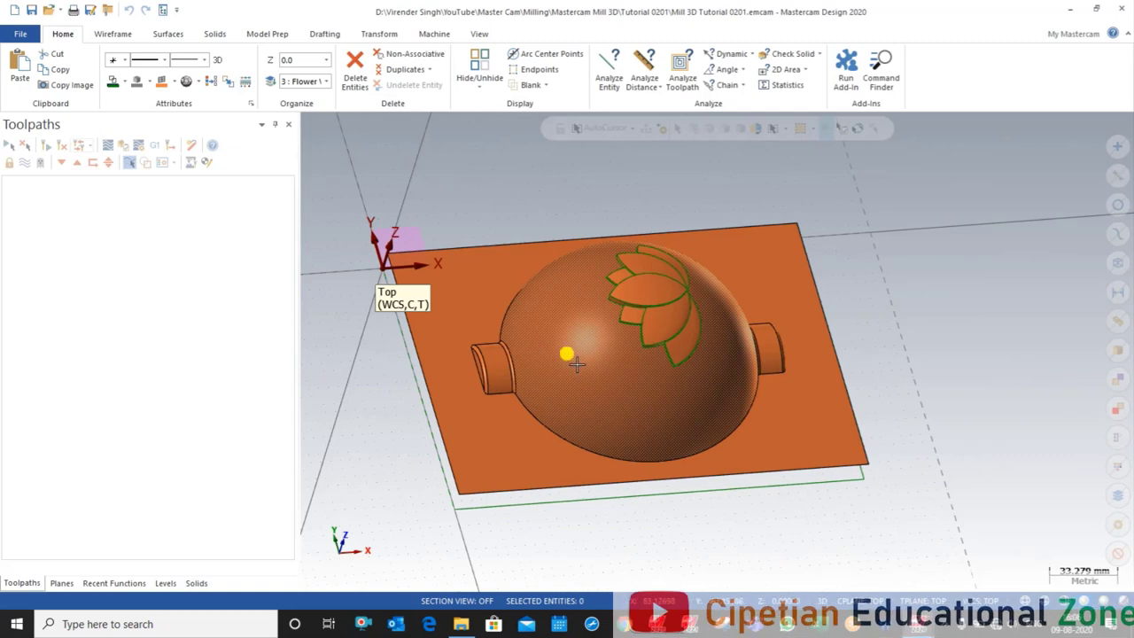
{"action": "mouse_move", "coordinate": [577, 364]}
{"action": "middle_mouse_down"}
{"action": "mouse_move", "coordinate": [564, 382]}
{"action": "mouse_move", "coordinate": [551, 379]}
{"action": "middle_mouse_up"}
{"action": "left_click", "coordinate": [431, 34]}
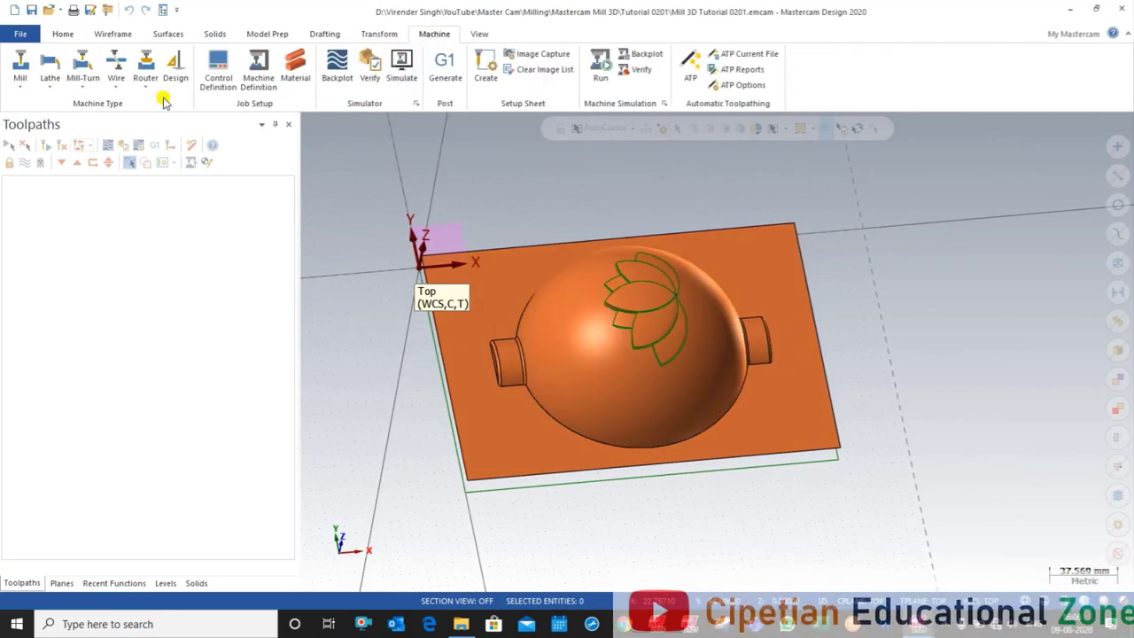
Switch to the Mill 3D 0102 reference file and list the 3D toolpath types
{"action": "mouse_move", "coordinate": [885, 623]}
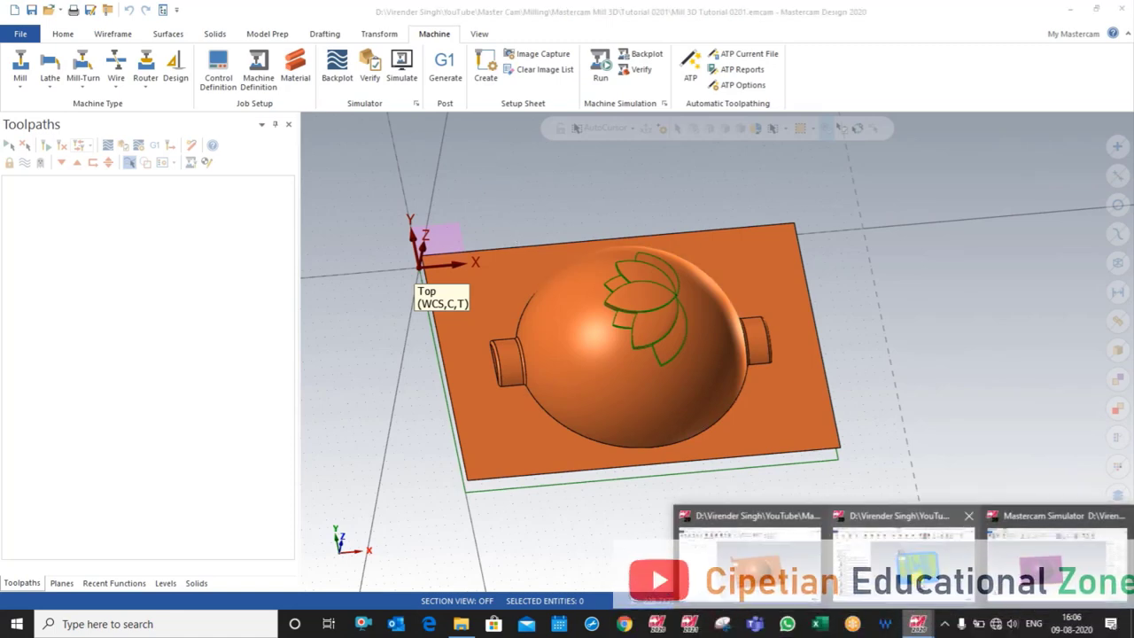
{"action": "left_click", "coordinate": [912, 522]}
{"action": "left_click", "coordinate": [446, 85]}
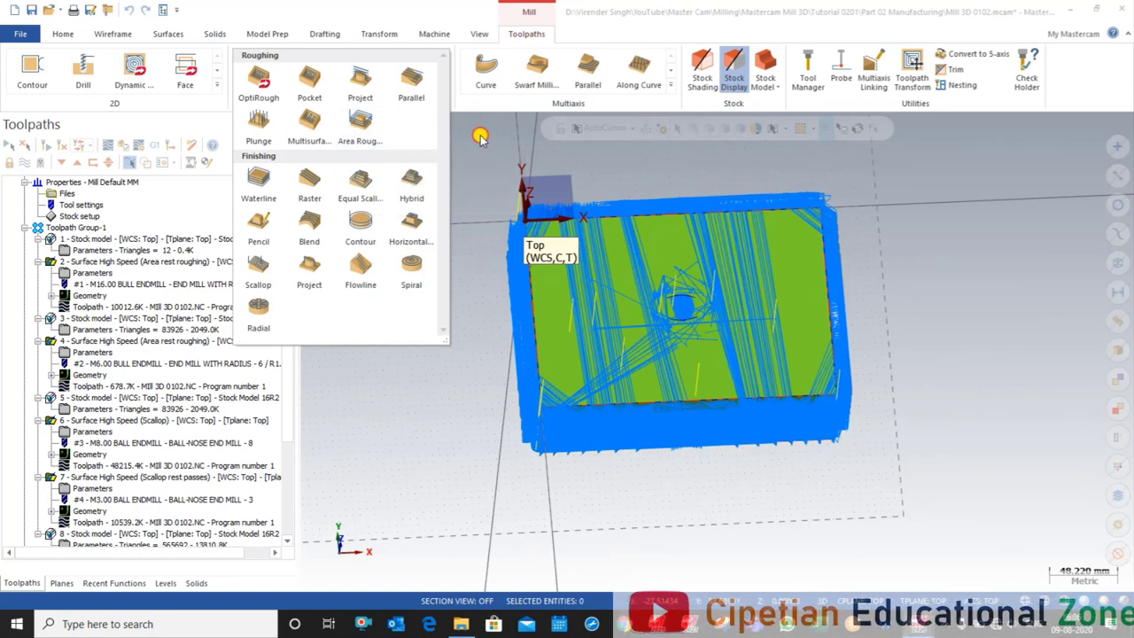
Review the Mill 3D 0102 toolpaths and 3D gallery, then return to Mill 3D Tutorial 0201
{"action": "left_click", "coordinate": [363, 129]}
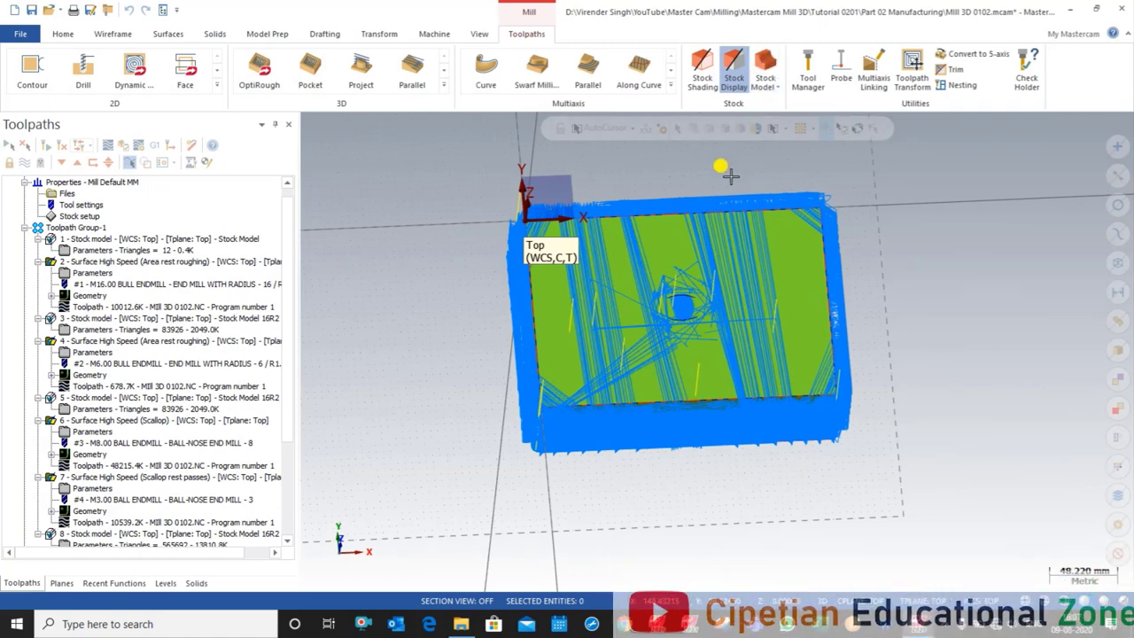
{"action": "mouse_move", "coordinate": [730, 176]}
{"action": "middle_mouse_down"}
{"action": "mouse_move", "coordinate": [726, 159]}
{"action": "mouse_move", "coordinate": [736, 175]}
{"action": "middle_mouse_up"}
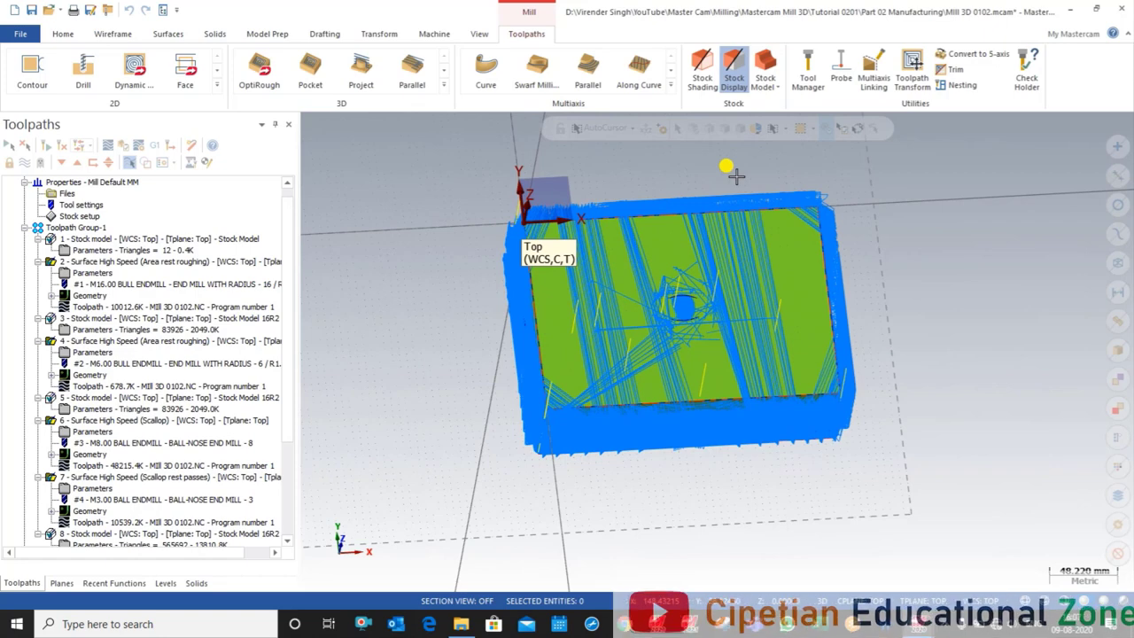
{"action": "scroll", "coordinate": [606, 203], "scroll_direction": "up", "scroll_amount": 1}
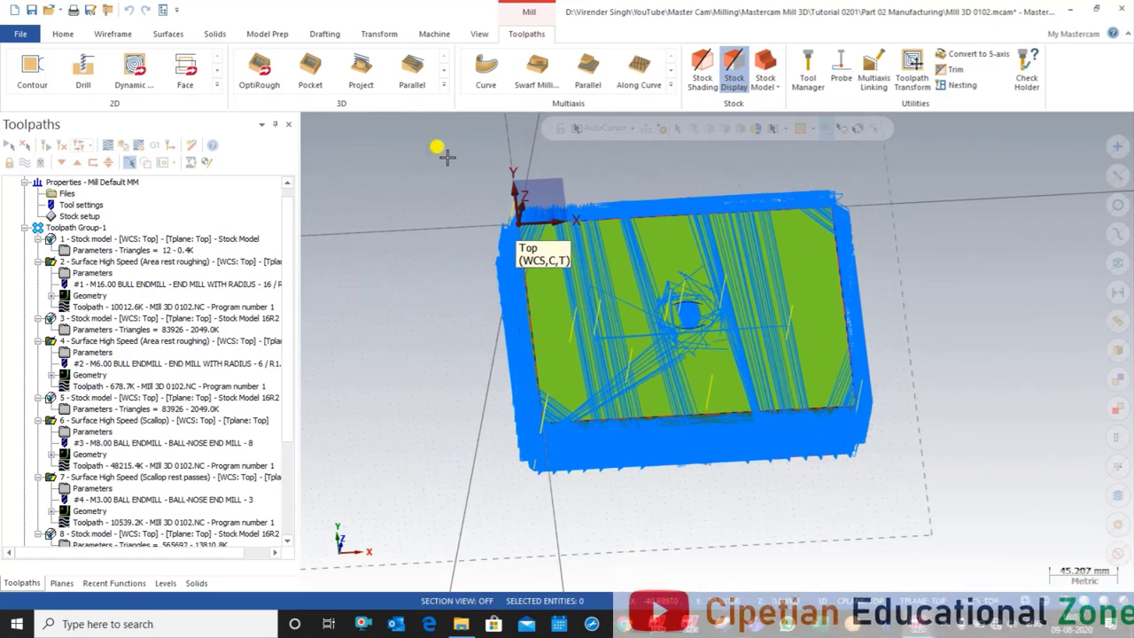
{"action": "left_click", "coordinate": [445, 89]}
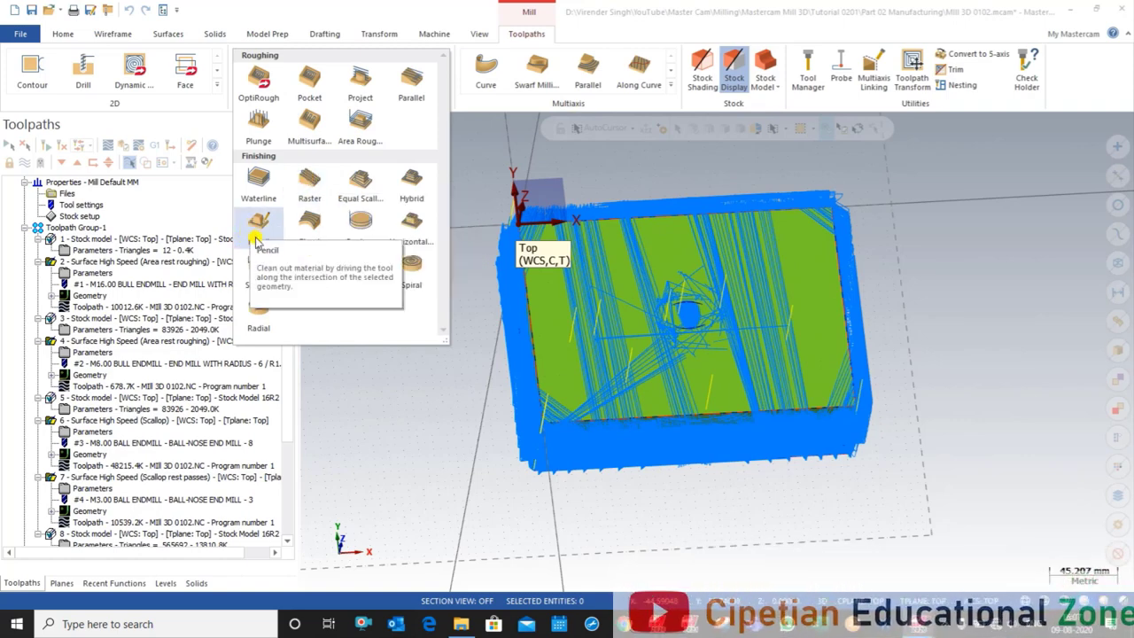
{"action": "left_click", "coordinate": [430, 434]}
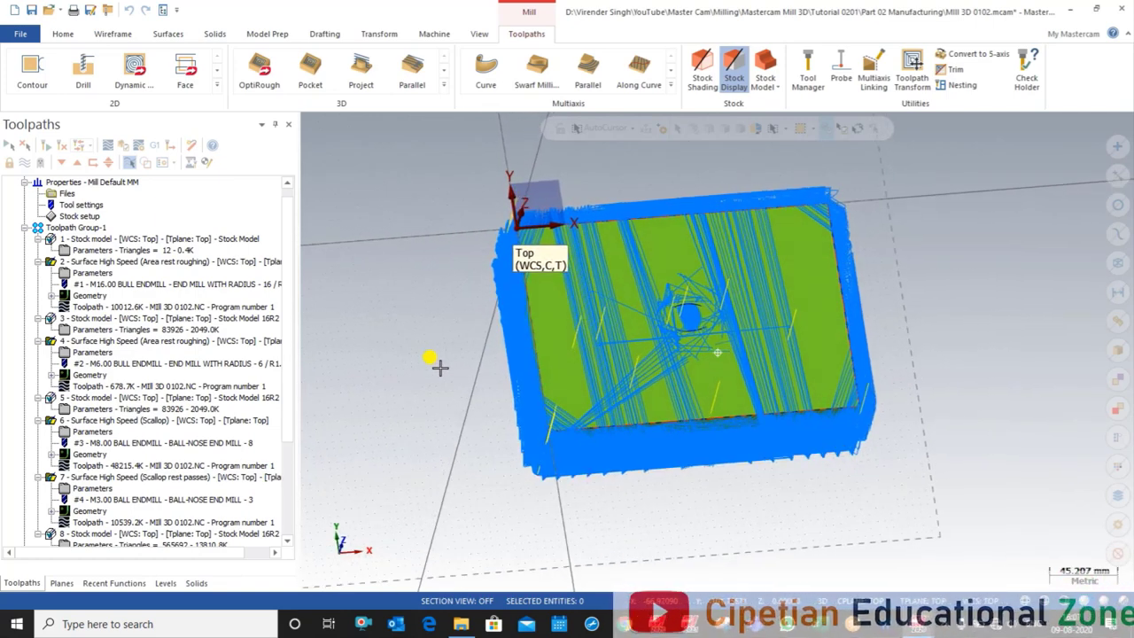
{"action": "mouse_move", "coordinate": [924, 627]}
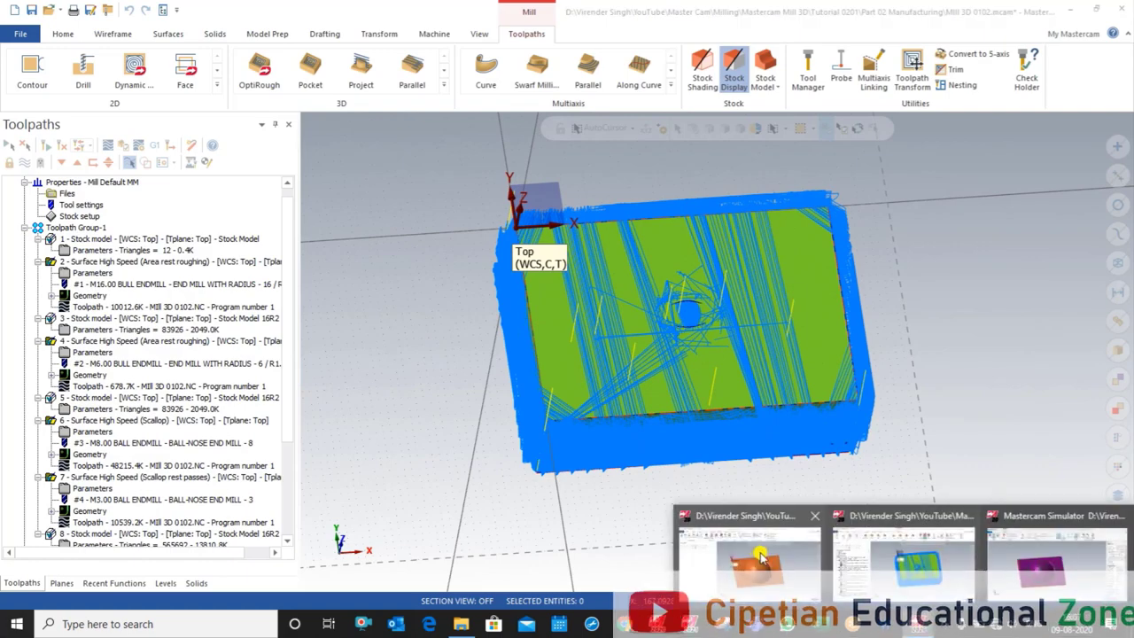
{"action": "left_click", "coordinate": [786, 483]}
Orbit the Tutorial 0201 dome part to a flatter, frontal angle and show the Wireframe tools
{"action": "middle_click_drag", "start_coordinate": [709, 405], "coordinate": [520, 351]}
{"action": "middle_click_drag", "start_coordinate": [597, 330], "coordinate": [556, 375]}
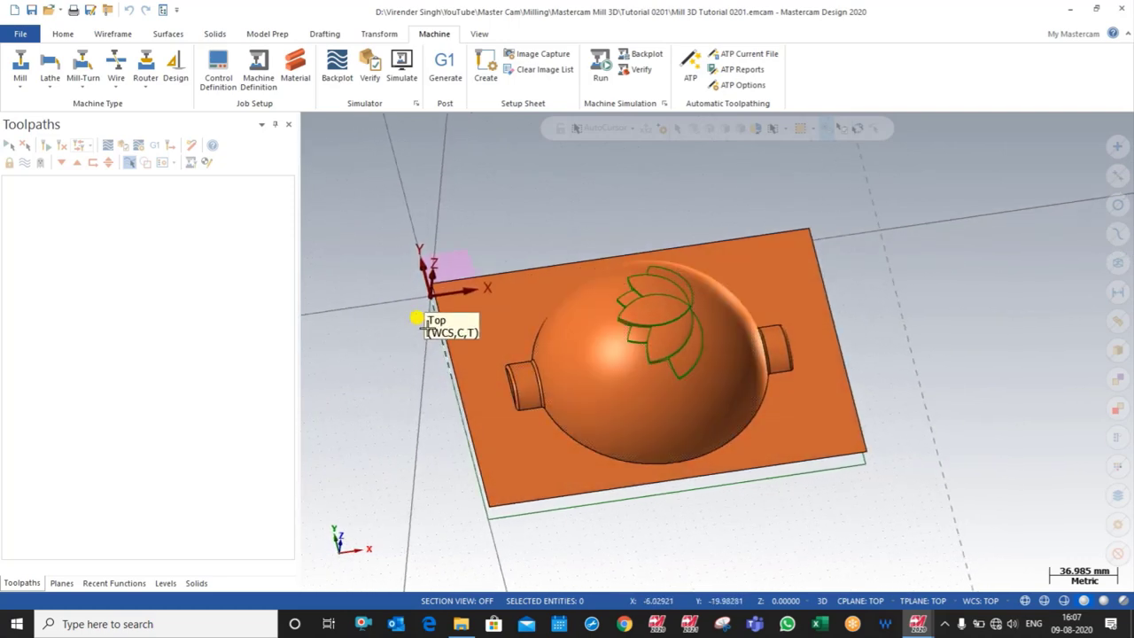
{"action": "mouse_move", "coordinate": [481, 309]}
{"action": "middle_mouse_down"}
{"action": "mouse_move", "coordinate": [615, 324]}
{"action": "mouse_move", "coordinate": [610, 347]}
{"action": "mouse_move", "coordinate": [596, 348]}
{"action": "mouse_move", "coordinate": [602, 340]}
{"action": "mouse_move", "coordinate": [594, 372]}
{"action": "mouse_move", "coordinate": [602, 365]}
{"action": "mouse_move", "coordinate": [582, 366]}
{"action": "middle_mouse_up"}
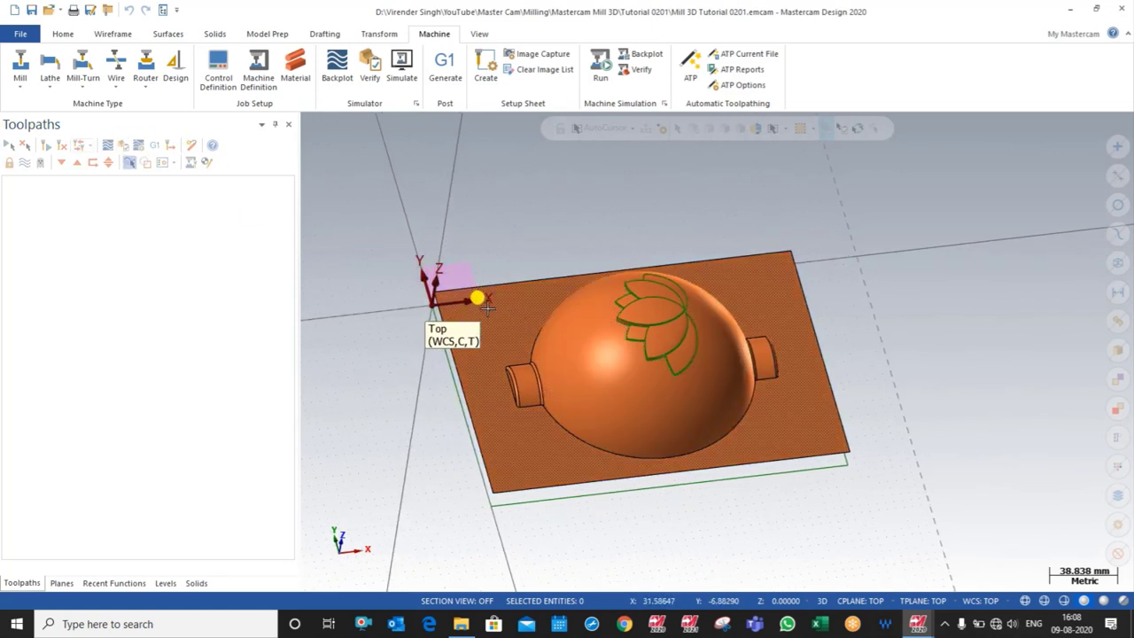
{"action": "left_click", "coordinate": [116, 37]}
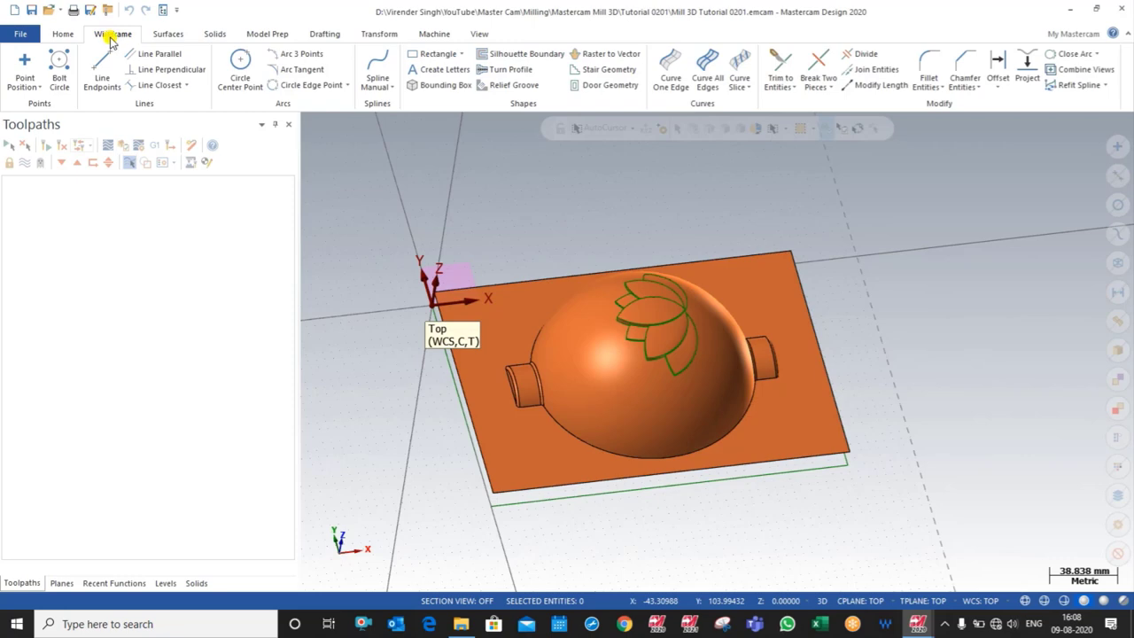
Create a 210 × 150 × 70 bounding box around the dome part with Z size 70
{"action": "left_click", "coordinate": [431, 90]}
{"action": "scroll", "coordinate": [584, 275], "scroll_direction": "down", "scroll_amount": 2}
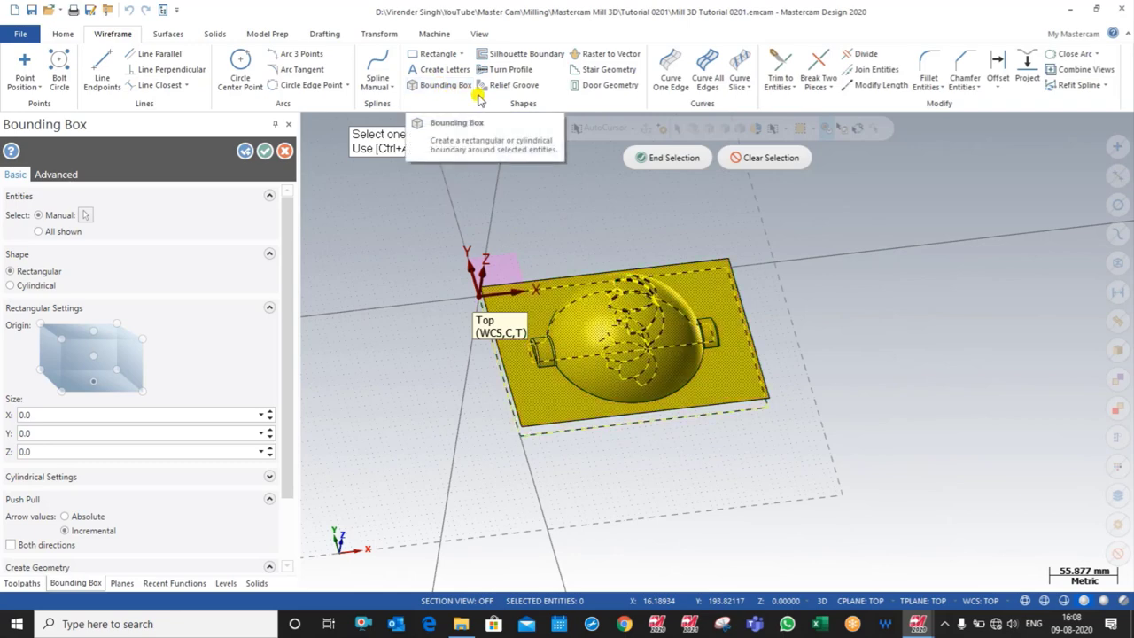
{"action": "left_click", "coordinate": [662, 157]}
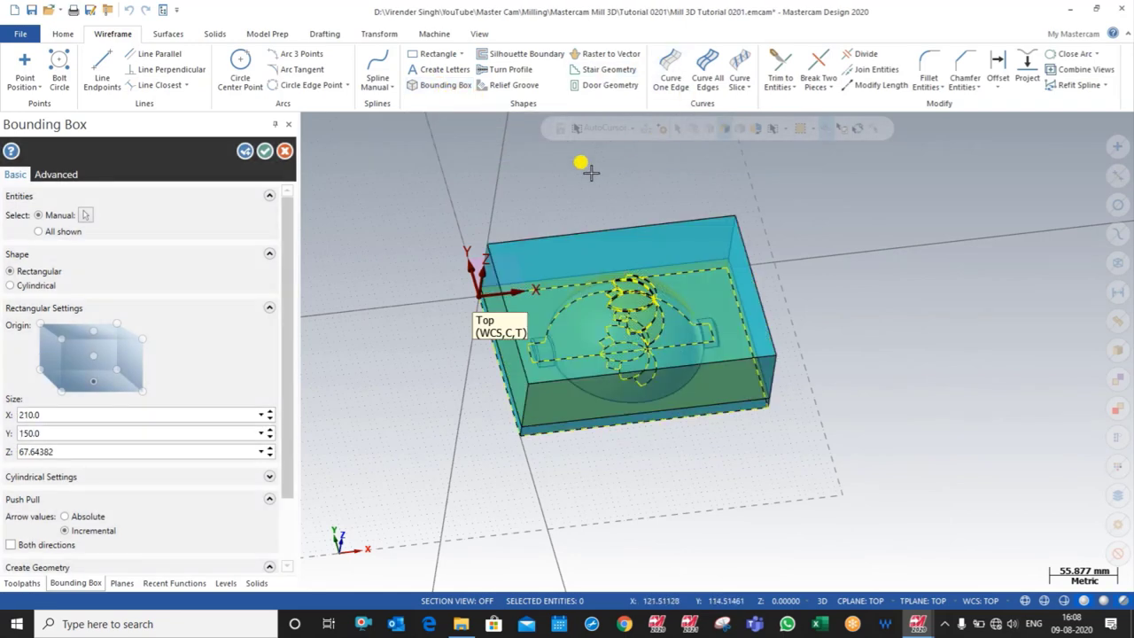
{"action": "middle_click_drag", "start_coordinate": [637, 329], "coordinate": [732, 395]}
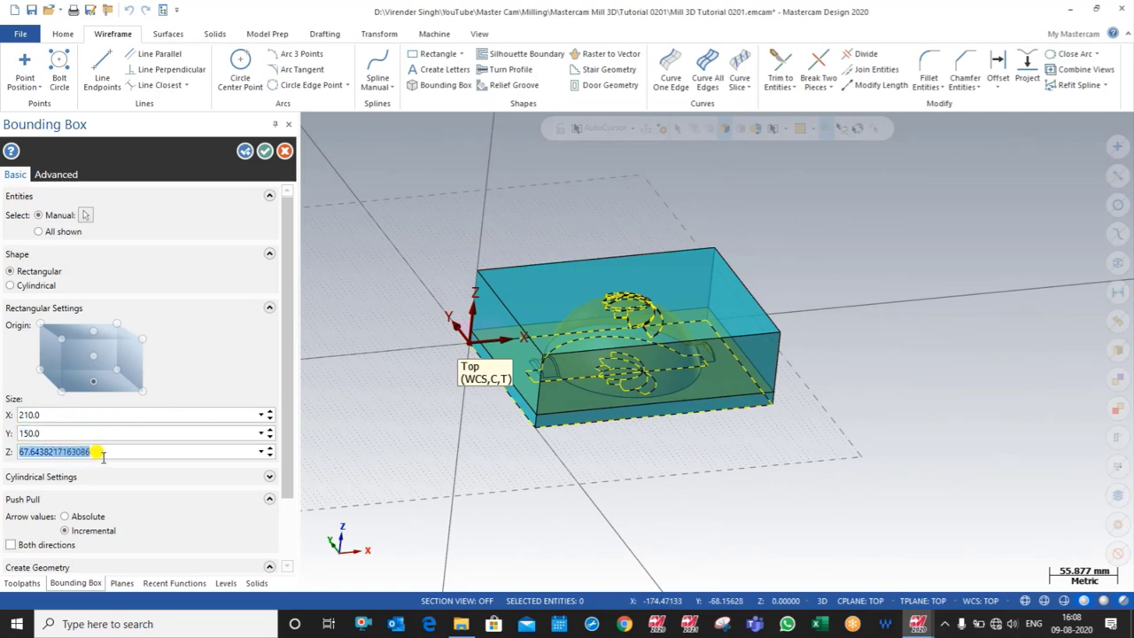
{"action": "left_click_drag", "start_coordinate": [106, 452], "coordinate": [5, 461]}
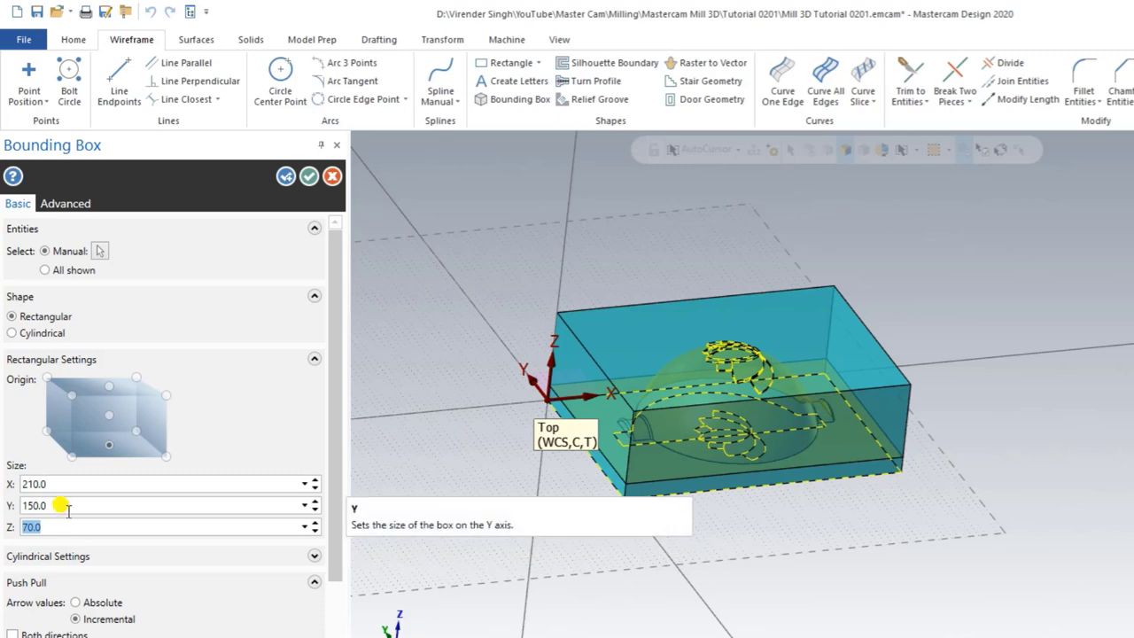
{"action": "double_click", "coordinate": [67, 504]}
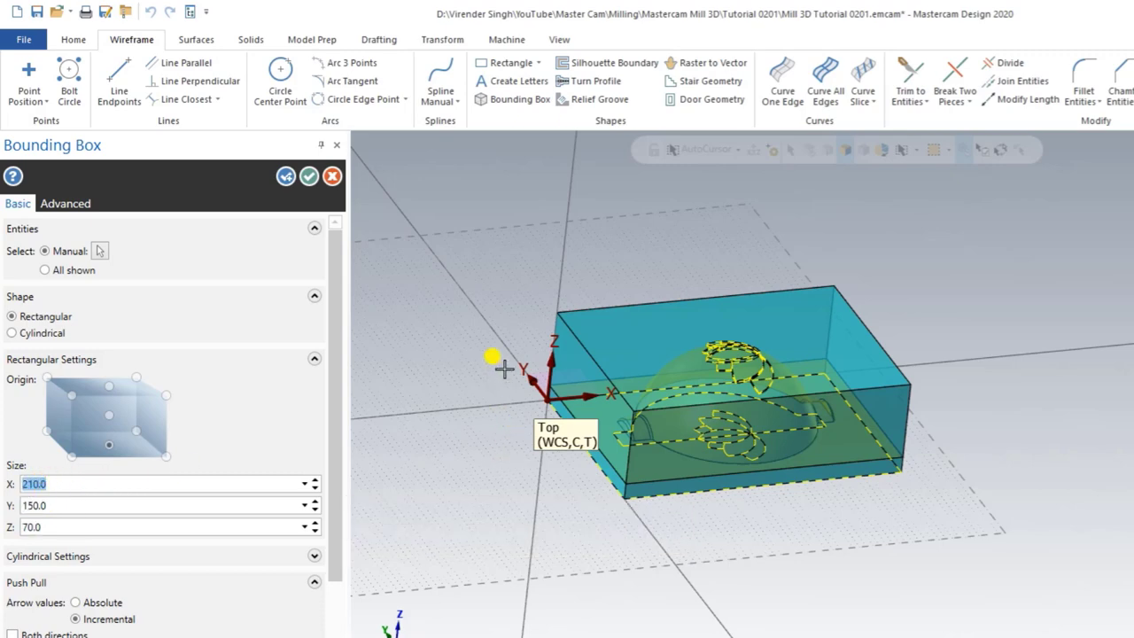
{"action": "middle_click_drag", "start_coordinate": [504, 367], "coordinate": [461, 448]}
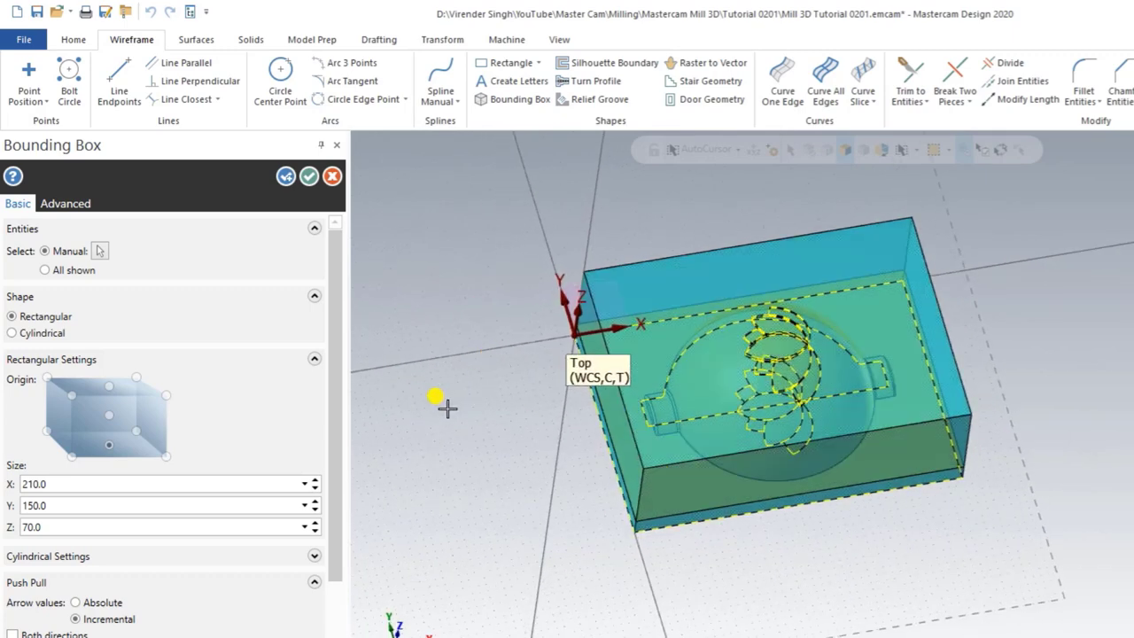
{"action": "middle_click_drag", "start_coordinate": [446, 407], "coordinate": [547, 494]}
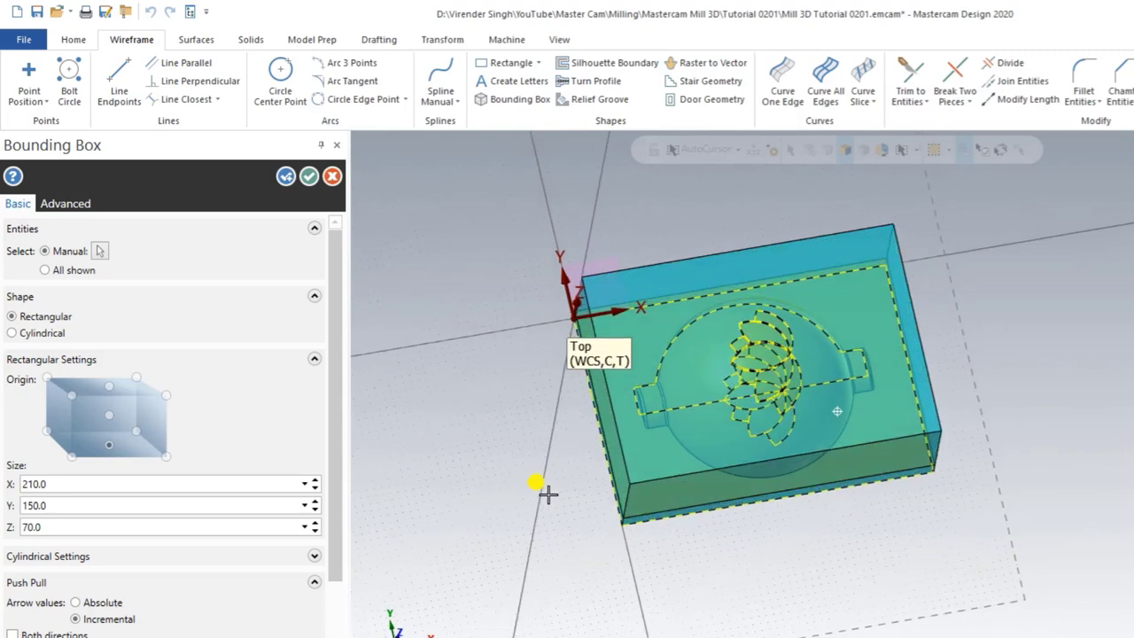
{"action": "left_click", "coordinate": [309, 180]}
Orbit around the part and its bounding box to inspect it from several angles
{"action": "mouse_move", "coordinate": [442, 359]}
{"action": "middle_mouse_down"}
{"action": "mouse_move", "coordinate": [450, 286]}
{"action": "mouse_move", "coordinate": [513, 264]}
{"action": "mouse_move", "coordinate": [463, 293]}
{"action": "mouse_move", "coordinate": [522, 251]}
{"action": "mouse_move", "coordinate": [469, 280]}
{"action": "mouse_move", "coordinate": [435, 322]}
{"action": "mouse_move", "coordinate": [438, 377]}
{"action": "mouse_move", "coordinate": [481, 327]}
{"action": "mouse_move", "coordinate": [451, 337]}
{"action": "mouse_move", "coordinate": [466, 311]}
{"action": "mouse_move", "coordinate": [486, 338]}
{"action": "mouse_move", "coordinate": [456, 336]}
{"action": "mouse_move", "coordinate": [440, 369]}
{"action": "mouse_move", "coordinate": [446, 344]}
{"action": "middle_mouse_up"}
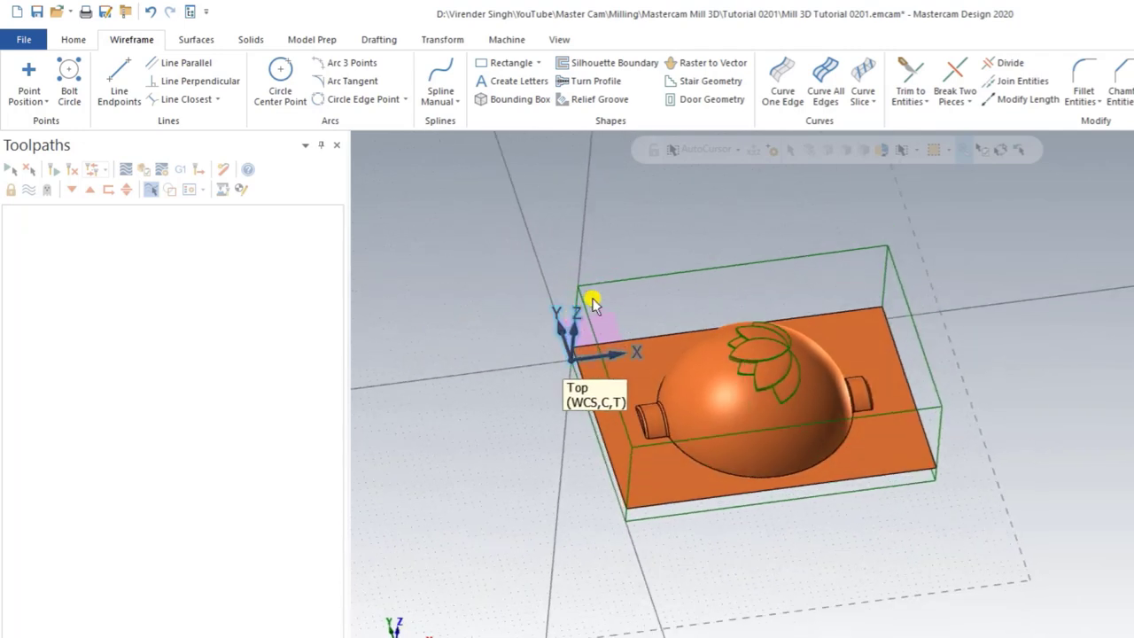
{"action": "middle_click_drag", "start_coordinate": [592, 304], "coordinate": [546, 319]}
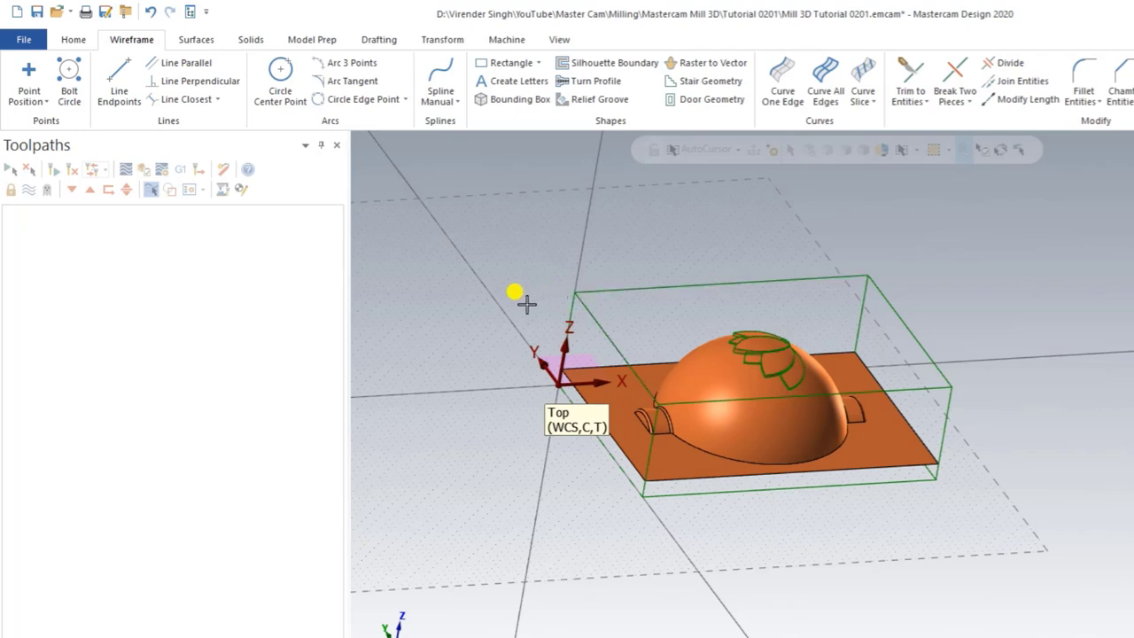
{"action": "middle_click_drag", "start_coordinate": [508, 368], "coordinate": [716, 382]}
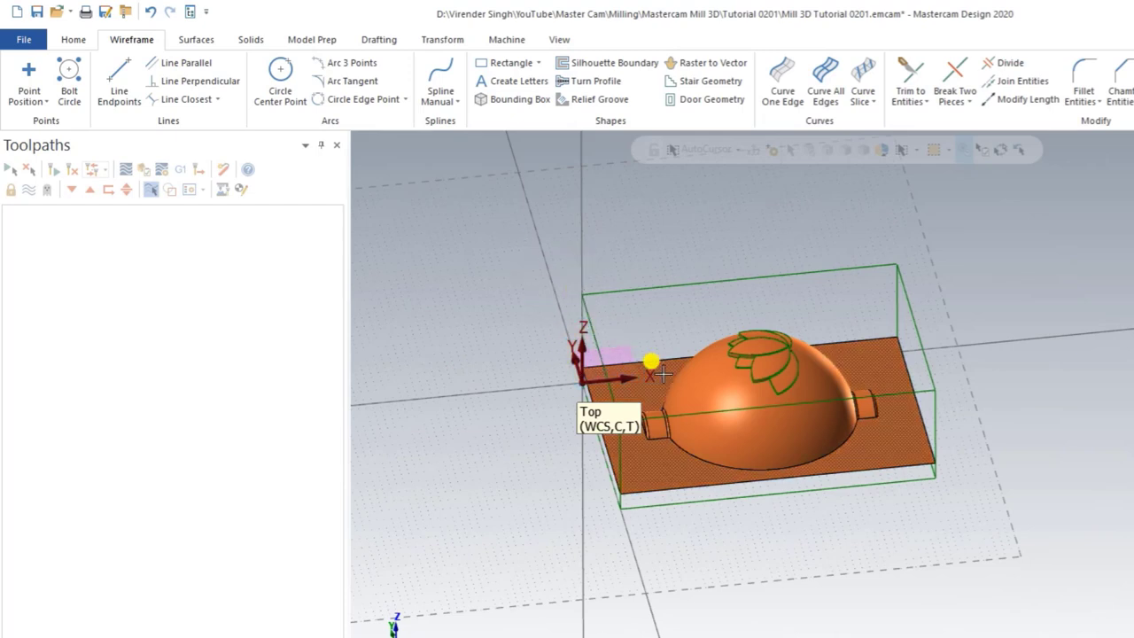
{"action": "left_click", "coordinate": [447, 41]}
Move the whole part so the bounding box corner sits at the origin
{"action": "left_click", "coordinate": [176, 78]}
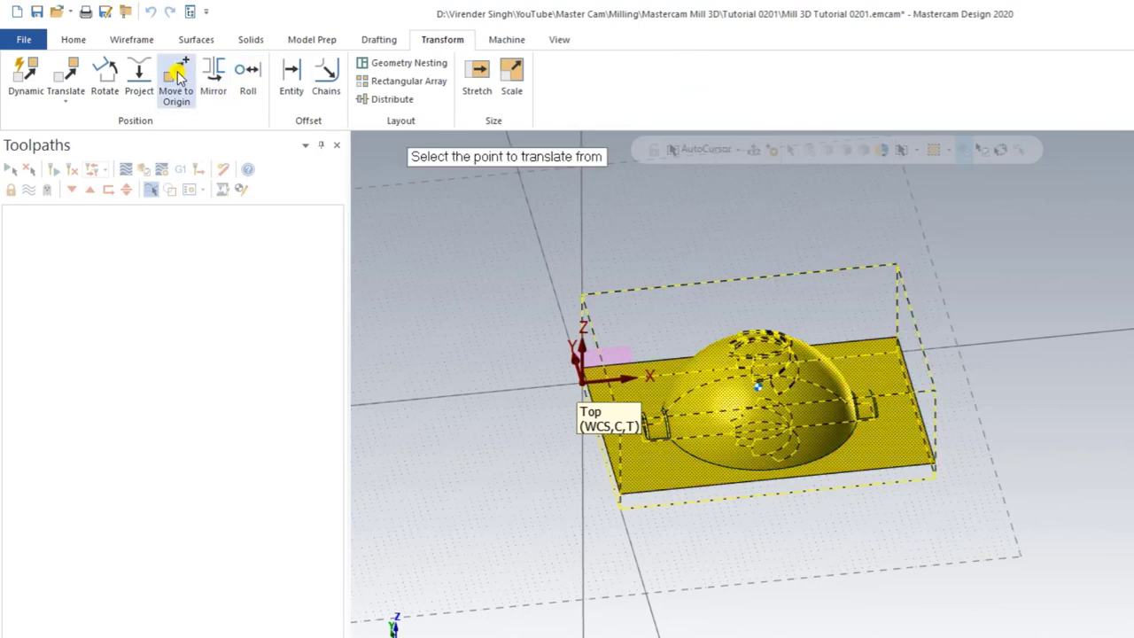
{"action": "left_click", "coordinate": [582, 296]}
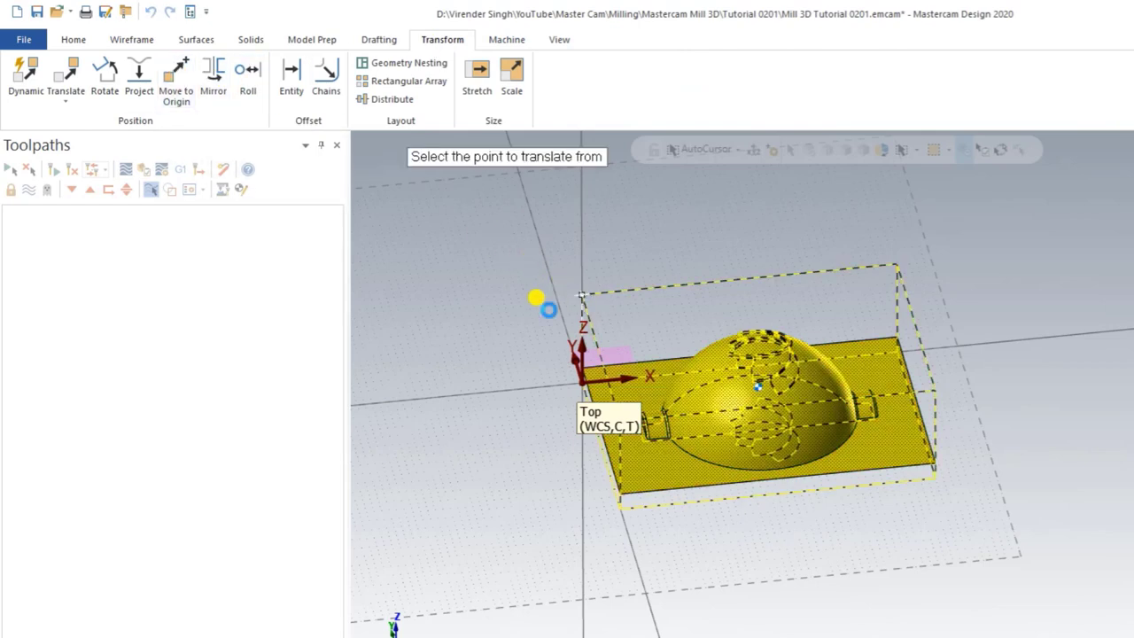
{"action": "left_click", "coordinate": [520, 319]}
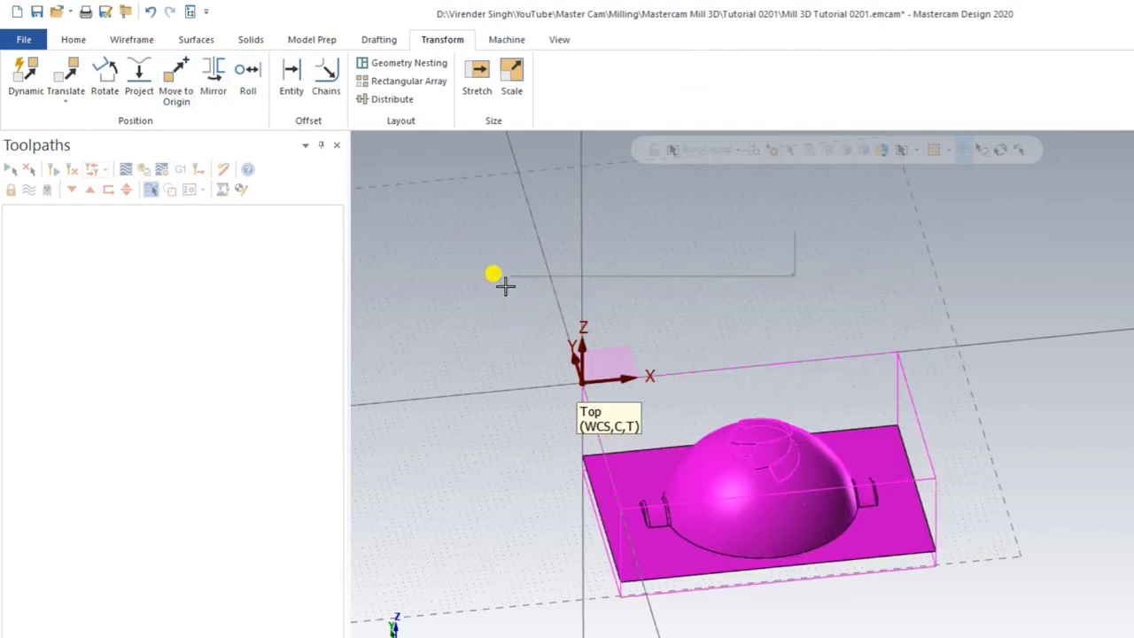
Clear the result colours from the part and orbit to another angle
{"action": "right_click", "coordinate": [507, 283]}
{"action": "left_click", "coordinate": [550, 263]}
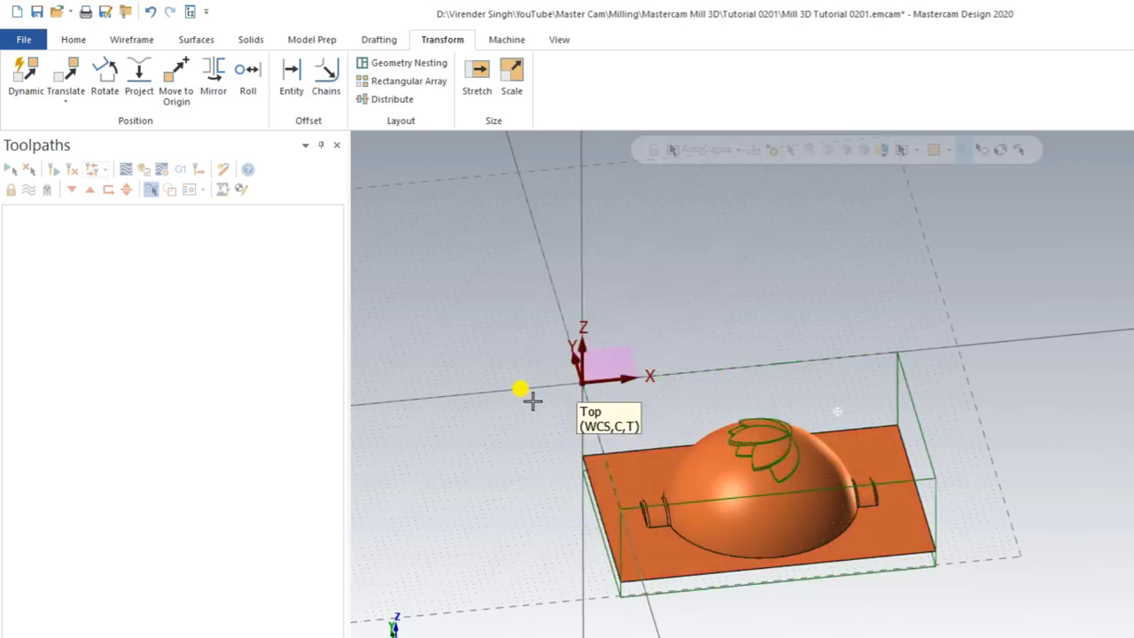
{"action": "middle_click_drag", "start_coordinate": [521, 382], "coordinate": [530, 420]}
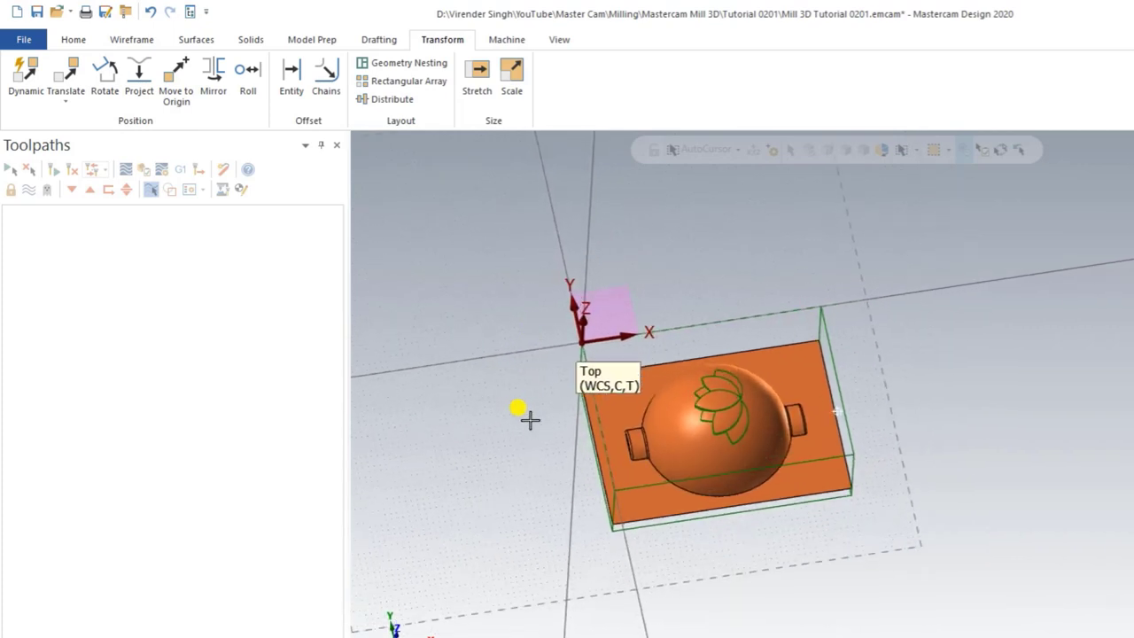
{"action": "left_click", "coordinate": [515, 40]}
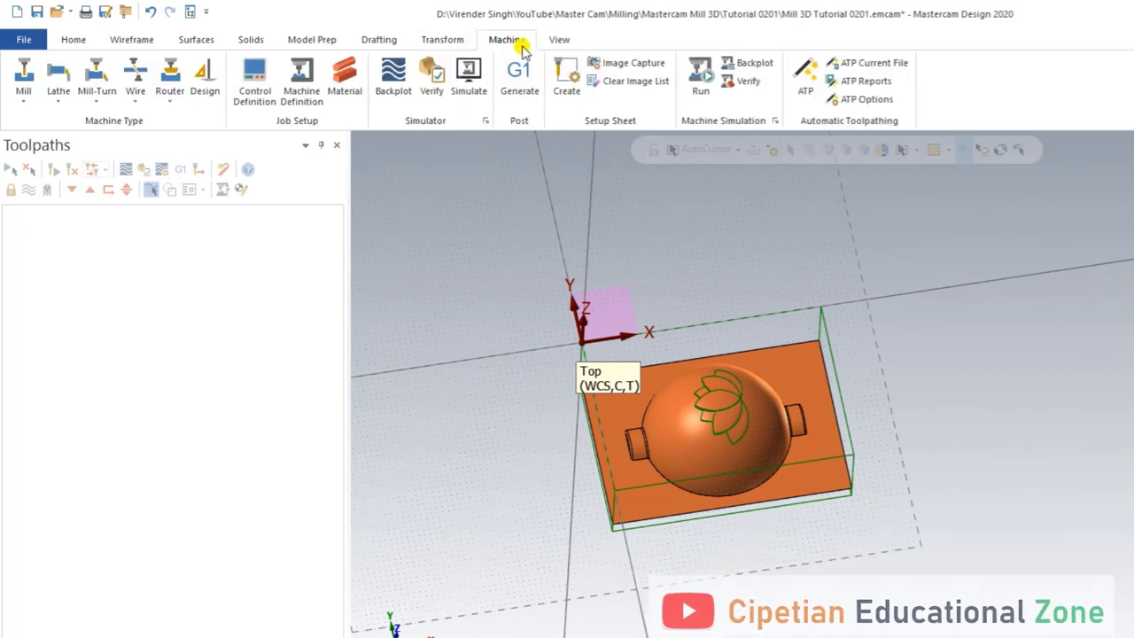
Load the default mill machine
{"action": "left_click", "coordinate": [24, 99]}
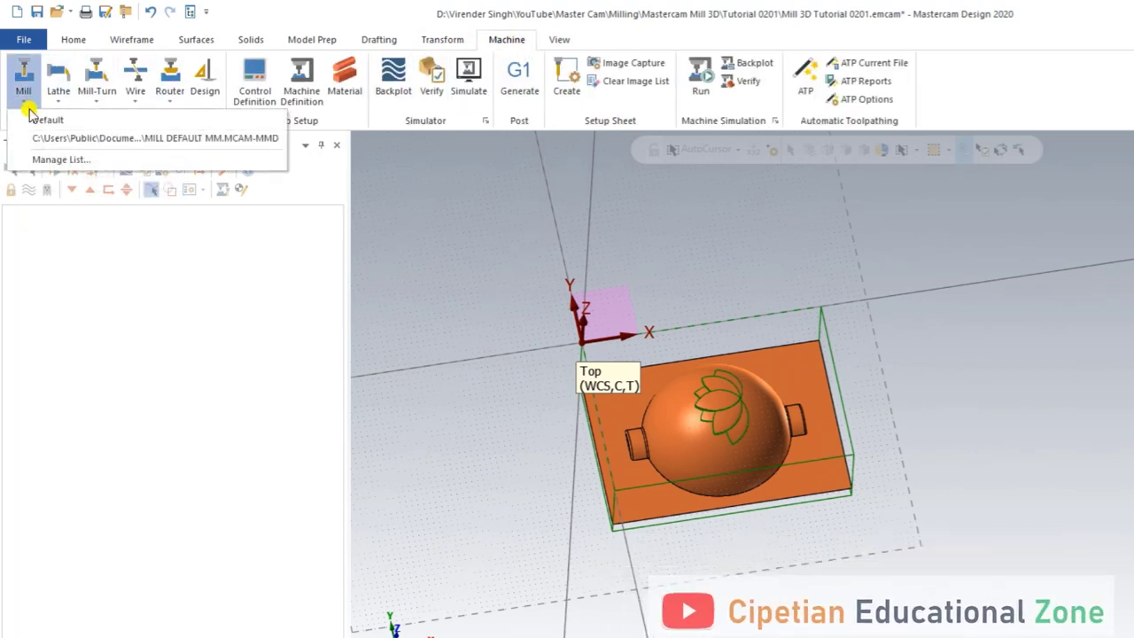
{"action": "left_click", "coordinate": [48, 122]}
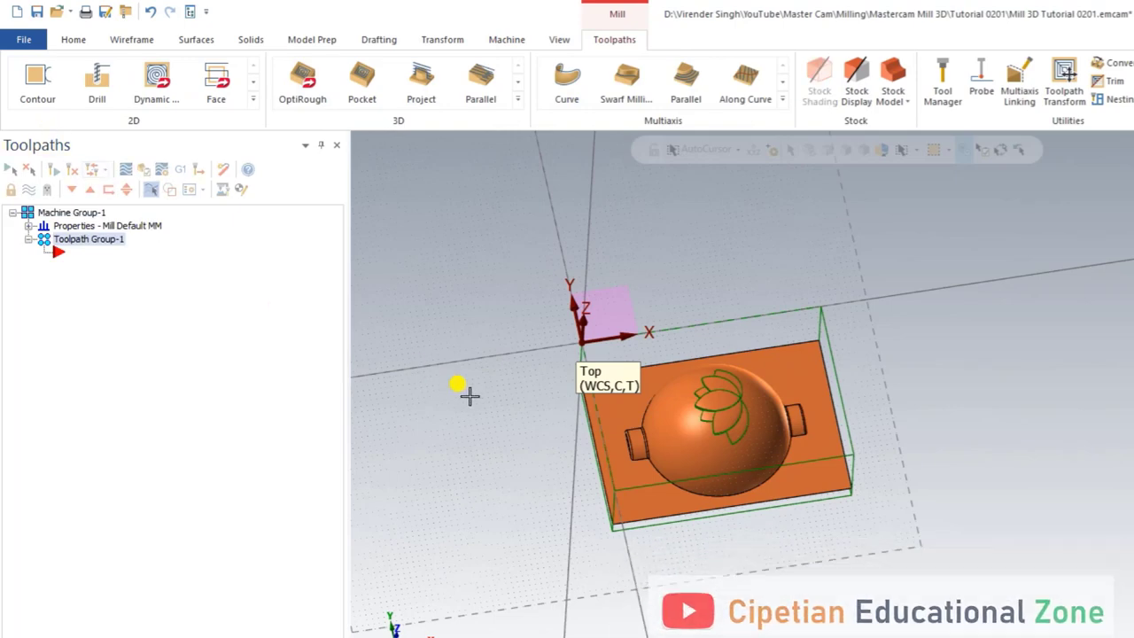
{"action": "scroll", "coordinate": [470, 394], "scroll_direction": "down", "scroll_amount": 2}
{"action": "mouse_move", "coordinate": [490, 402]}
{"action": "middle_mouse_down"}
{"action": "mouse_move", "coordinate": [514, 324]}
{"action": "mouse_move", "coordinate": [497, 397]}
{"action": "middle_mouse_up"}
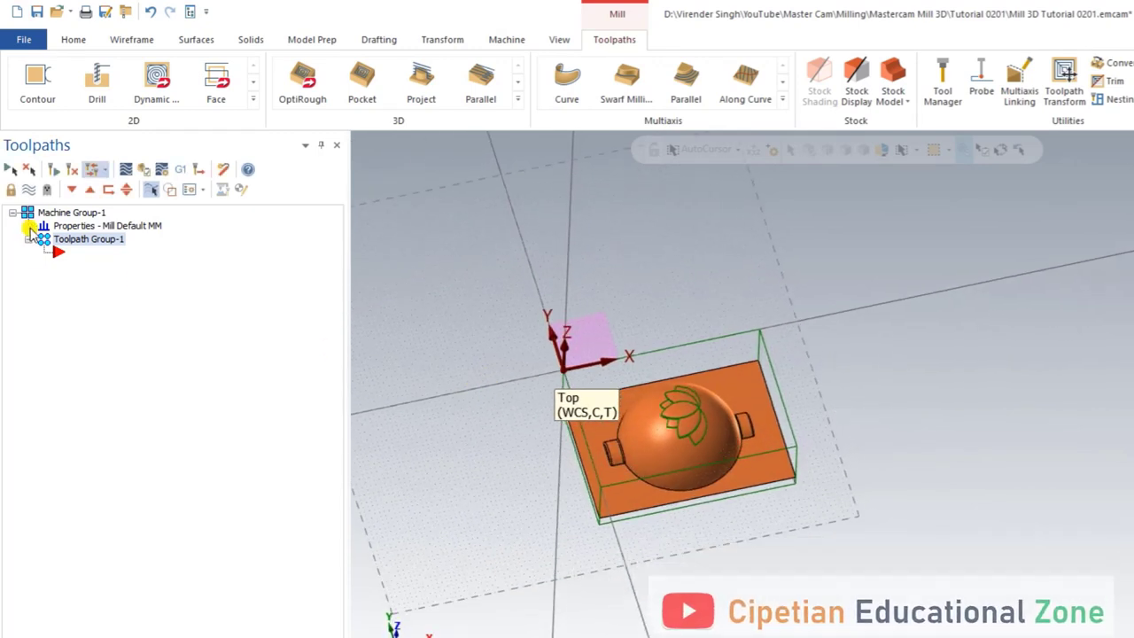
Set program number 1, sequential tool numbers, duplicate warnings, and modal clearance/retract/feed-plane overrides
{"action": "left_click", "coordinate": [30, 228]}
{"action": "left_click", "coordinate": [62, 253]}
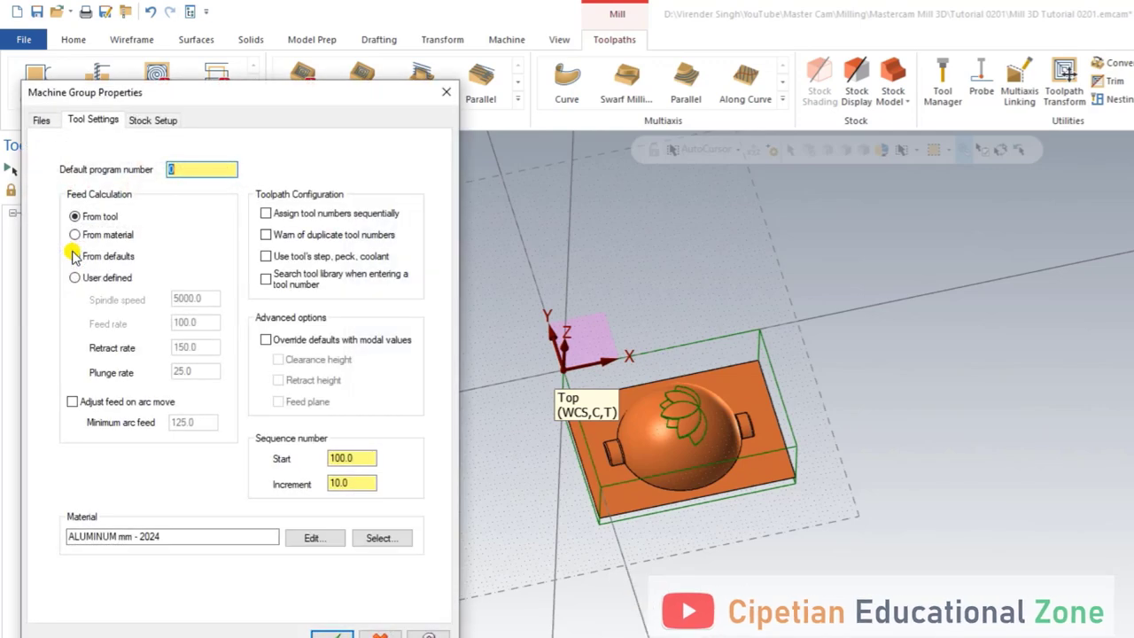
{"action": "type", "text": "1"}
{"action": "left_click", "coordinate": [266, 213]}
{"action": "left_click", "coordinate": [266, 235]}
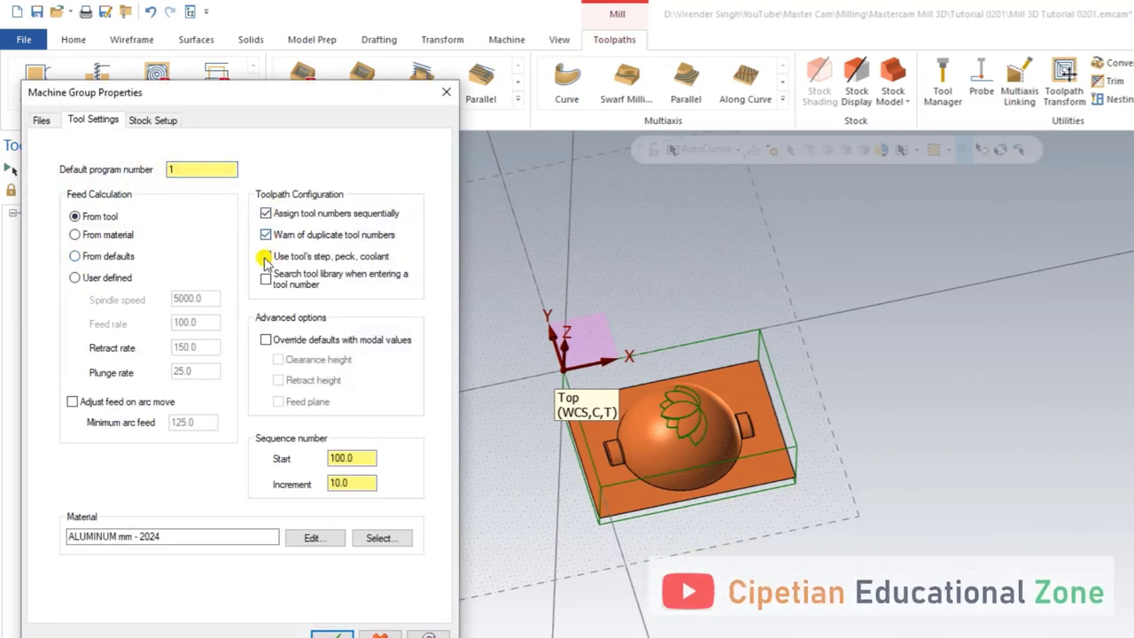
{"action": "left_click", "coordinate": [267, 340]}
{"action": "left_click", "coordinate": [278, 360]}
{"action": "left_click", "coordinate": [278, 380]}
{"action": "left_click", "coordinate": [278, 401]}
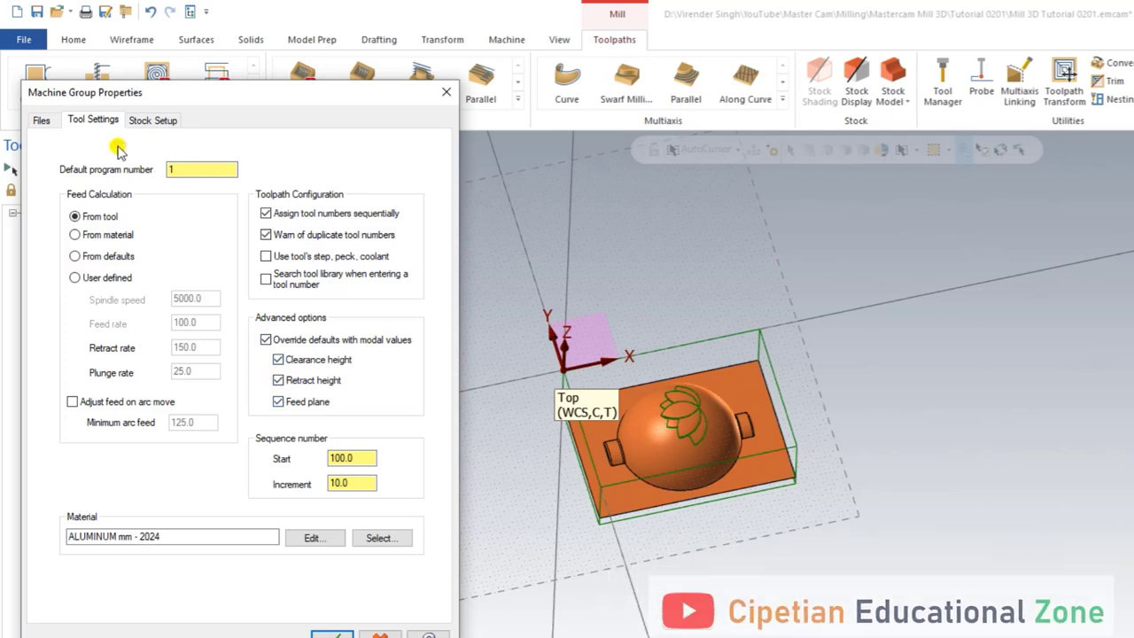
{"action": "left_click", "coordinate": [147, 123]}
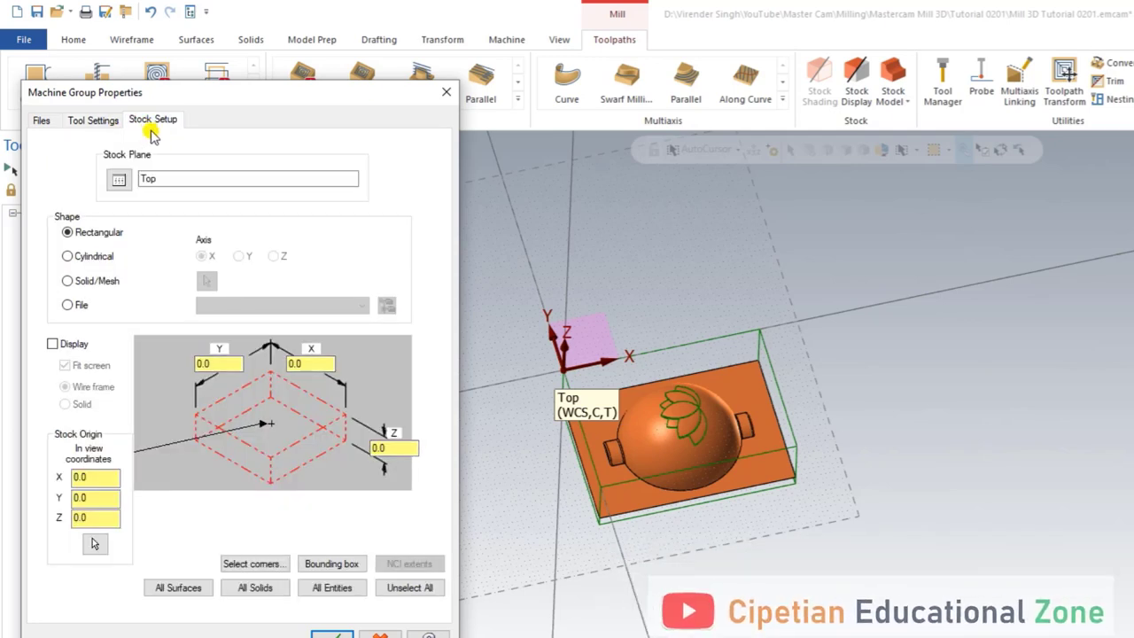
Fit the stock to all entities at 210 × 150 × 70, origin 105, -75, and confirm
{"action": "left_click_drag", "start_coordinate": [221, 92], "coordinate": [238, 52]}
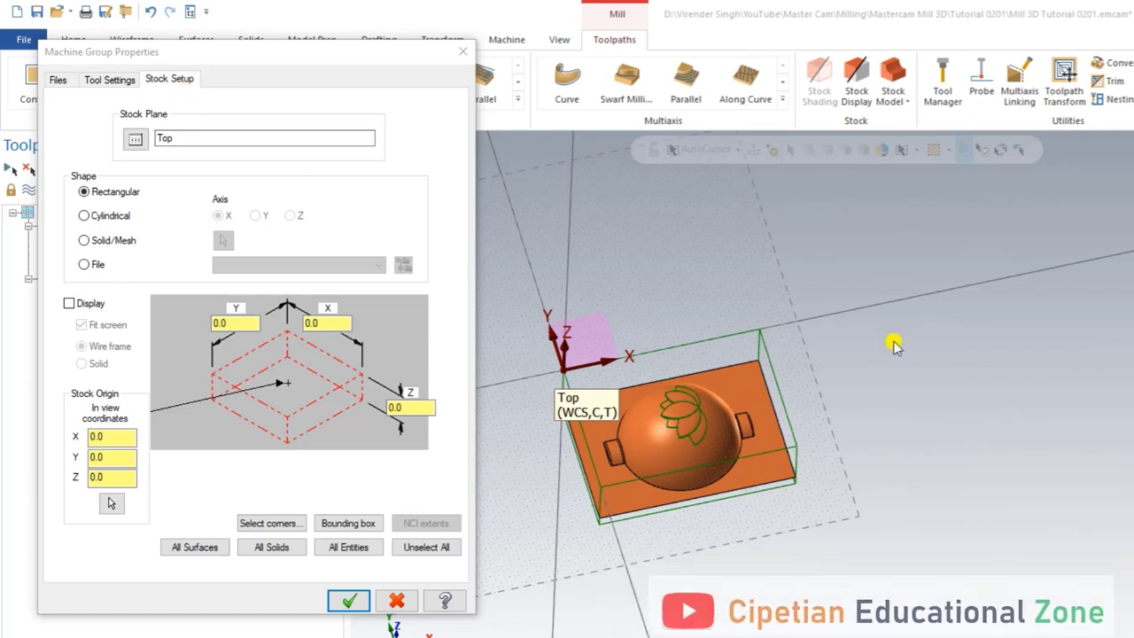
{"action": "left_click", "coordinate": [574, 345]}
{"action": "left_click", "coordinate": [349, 542]}
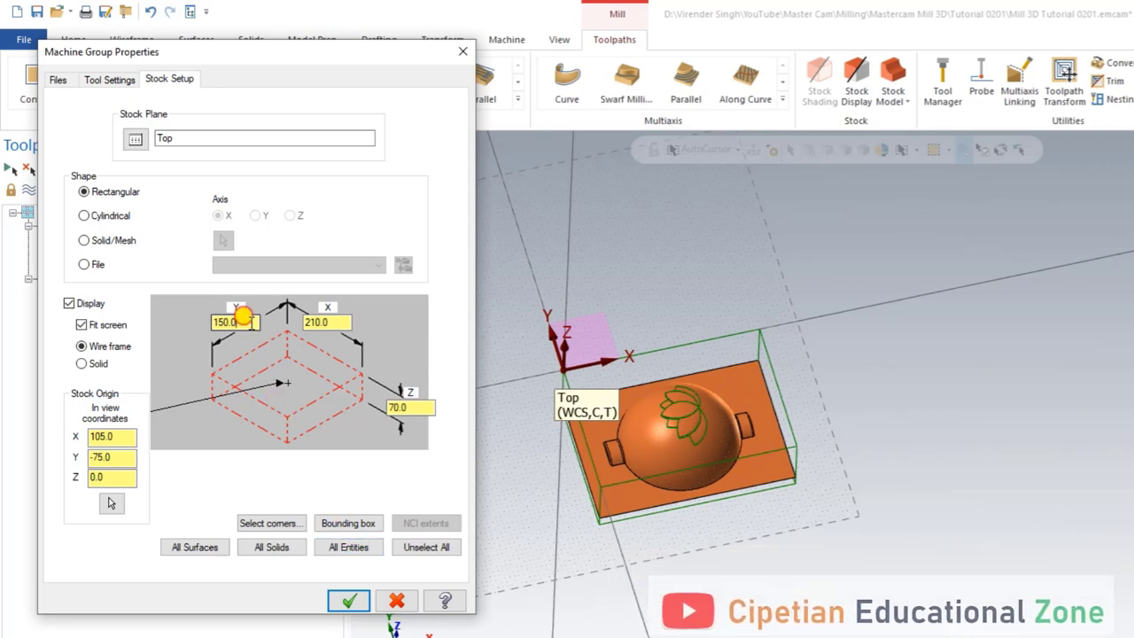
{"action": "double_click", "coordinate": [239, 323]}
{"action": "left_click", "coordinate": [252, 323]}
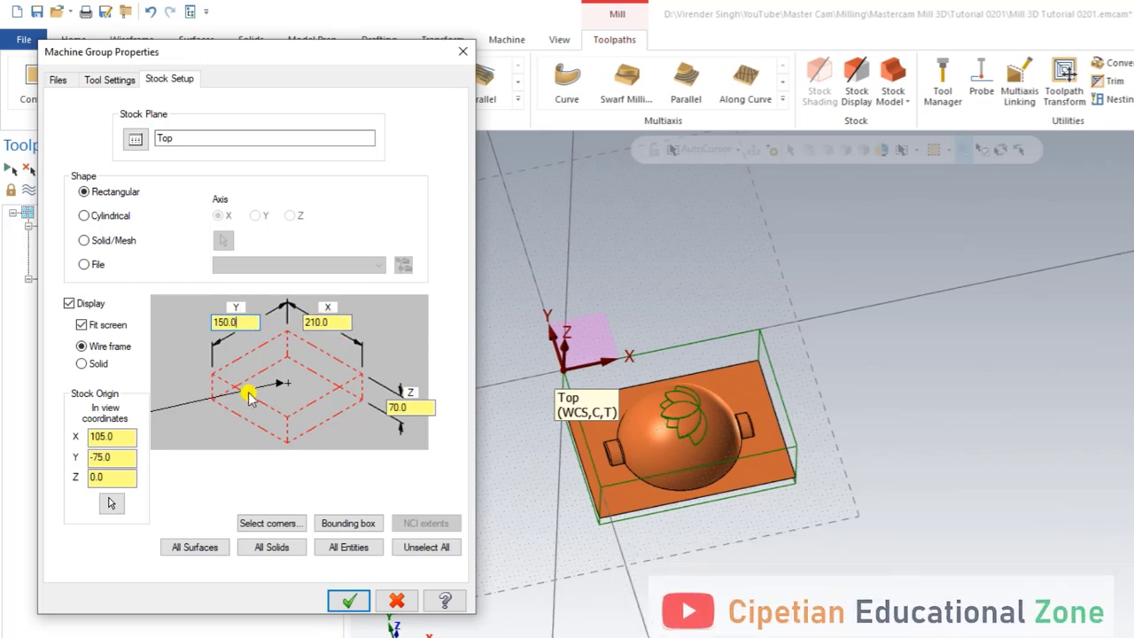
{"action": "left_click", "coordinate": [351, 601]}
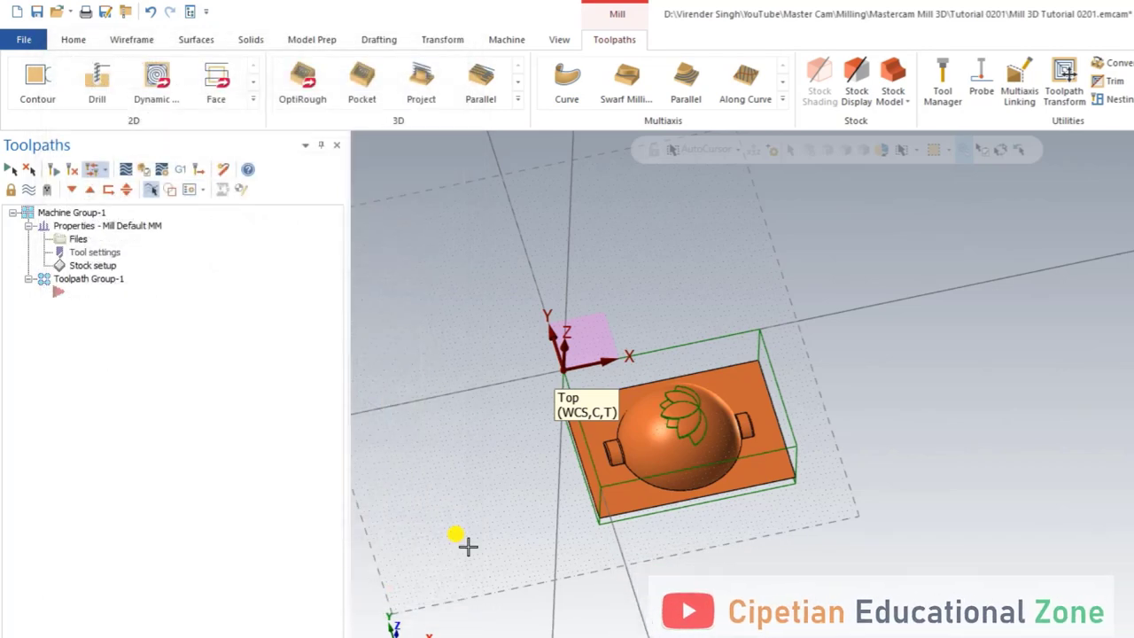
Orbit the model to inspect the dashed stock box around the dome part
{"action": "middle_click_drag", "start_coordinate": [466, 539], "coordinate": [632, 428]}
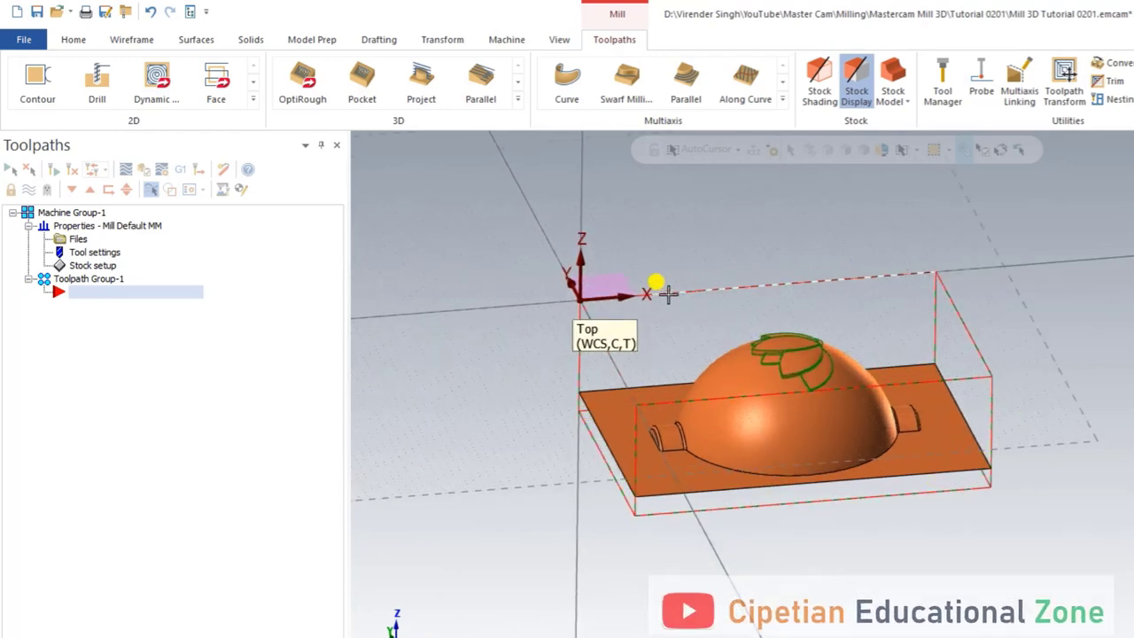
{"action": "middle_click_drag", "start_coordinate": [1028, 335], "coordinate": [1077, 391]}
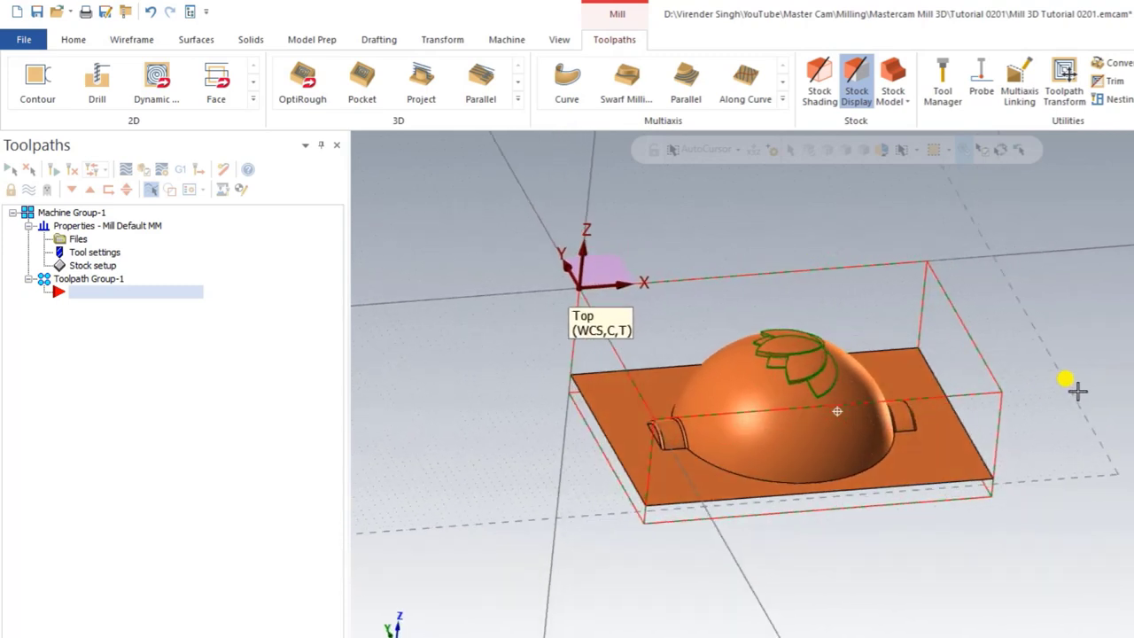
{"action": "middle_click_drag", "start_coordinate": [1077, 390], "coordinate": [1072, 399]}
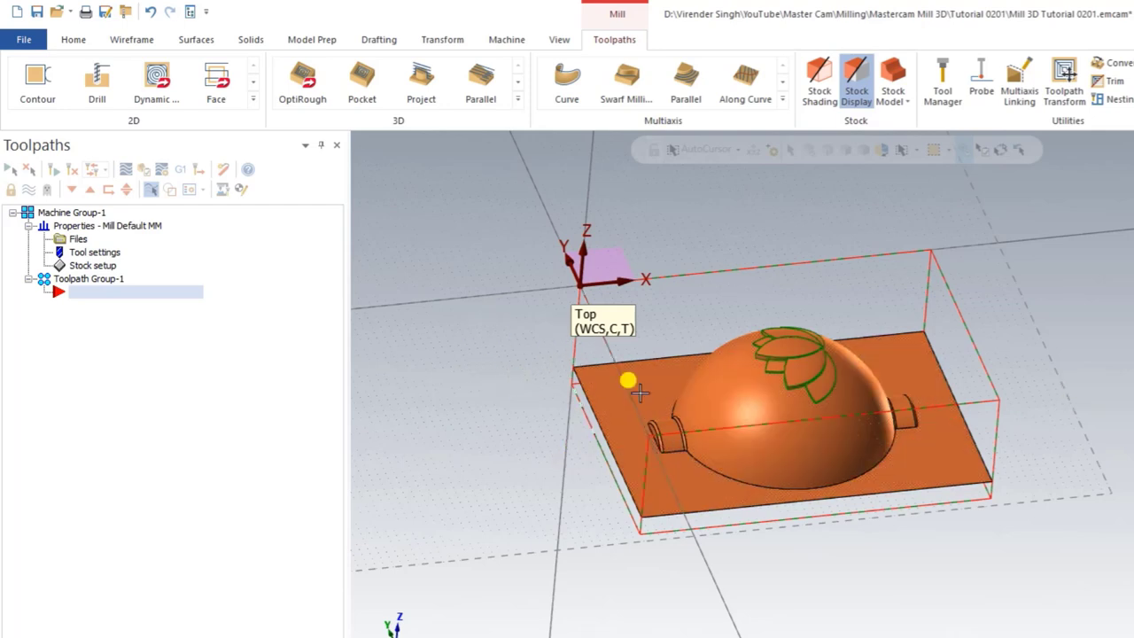
Start a new stock model named Stock Model with light green colour 31
{"action": "left_click", "coordinate": [895, 73]}
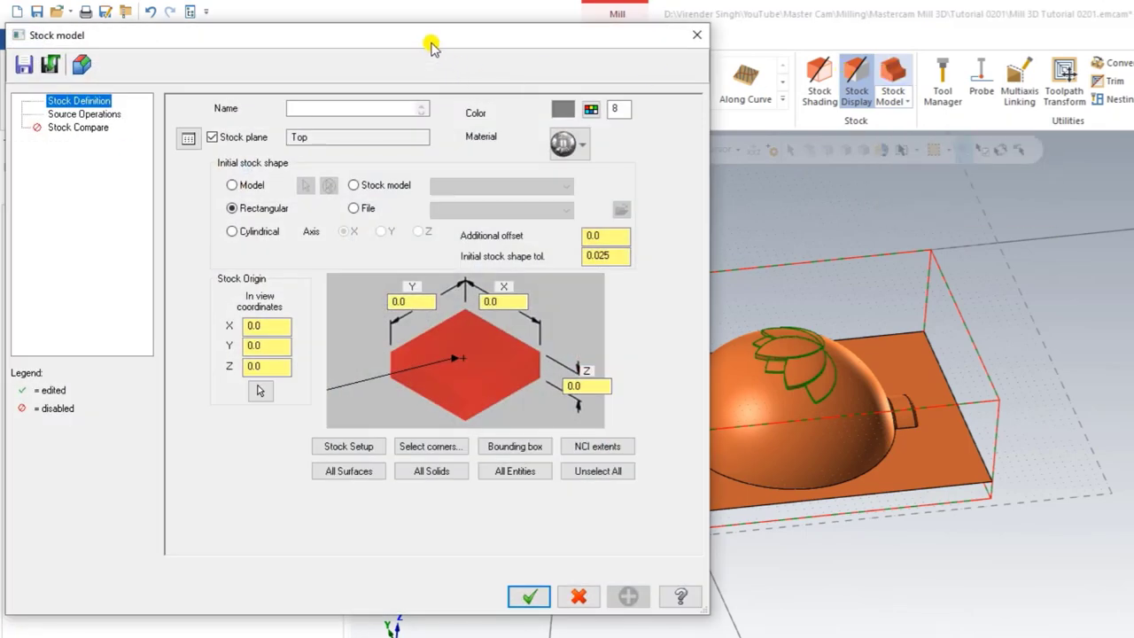
{"action": "left_click_drag", "start_coordinate": [431, 47], "coordinate": [529, 46]}
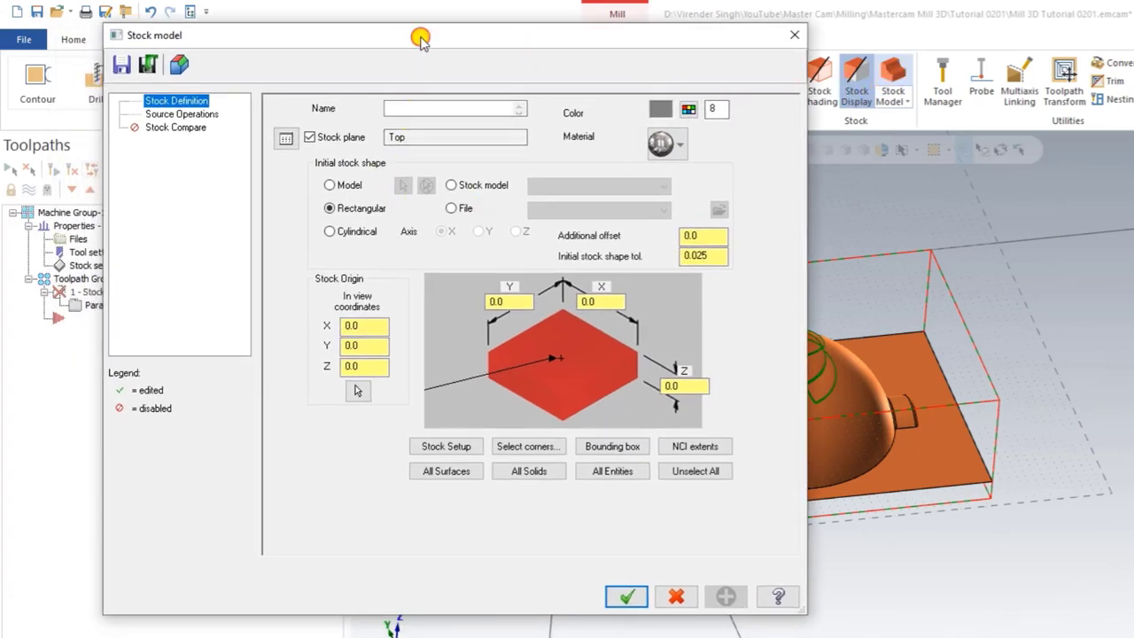
{"action": "left_click_drag", "start_coordinate": [420, 39], "coordinate": [452, 36]}
{"action": "left_click", "coordinate": [433, 103]}
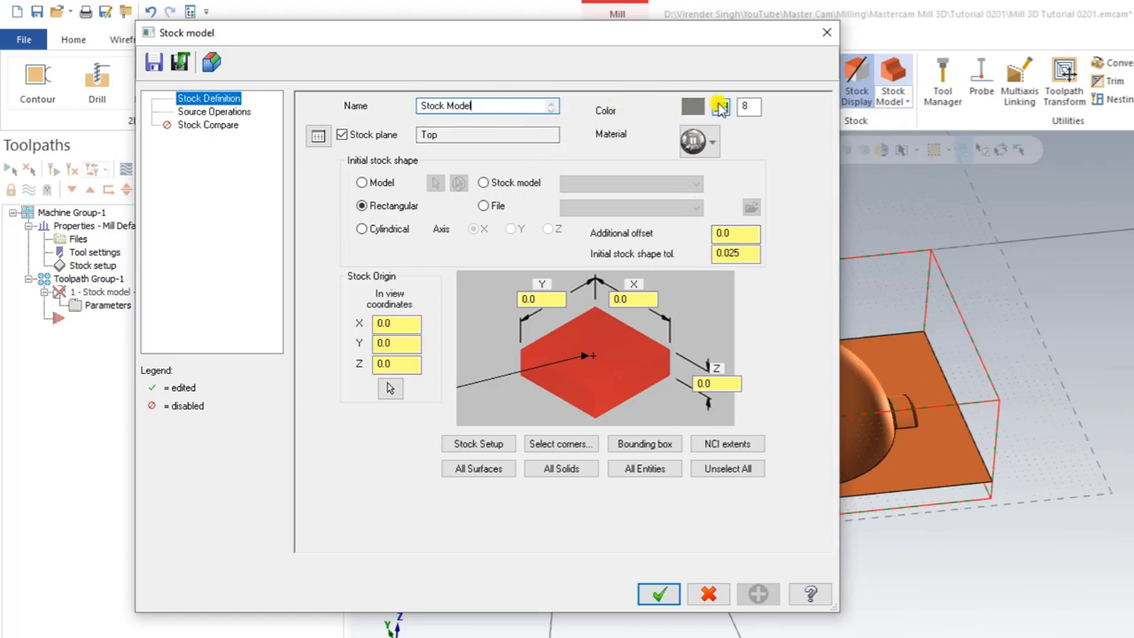
{"action": "left_click", "coordinate": [720, 107]}
{"action": "left_click", "coordinate": [412, 262]}
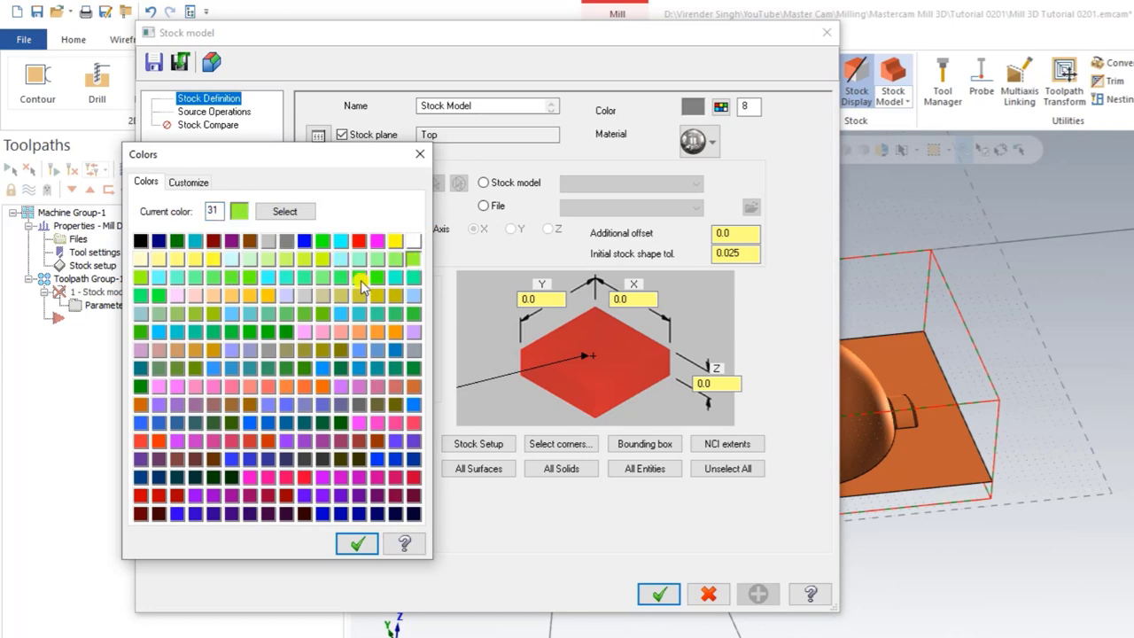
{"action": "left_click", "coordinate": [356, 543]}
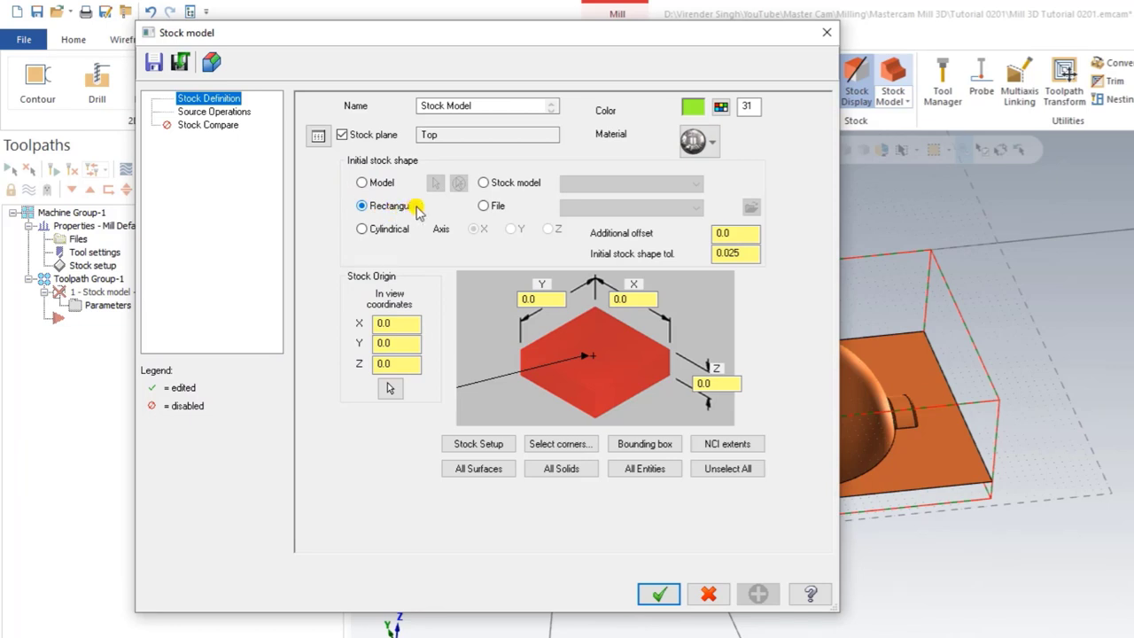
Make the stock model rectangular, sized from the stock setup, and create it
{"action": "left_click", "coordinate": [360, 209]}
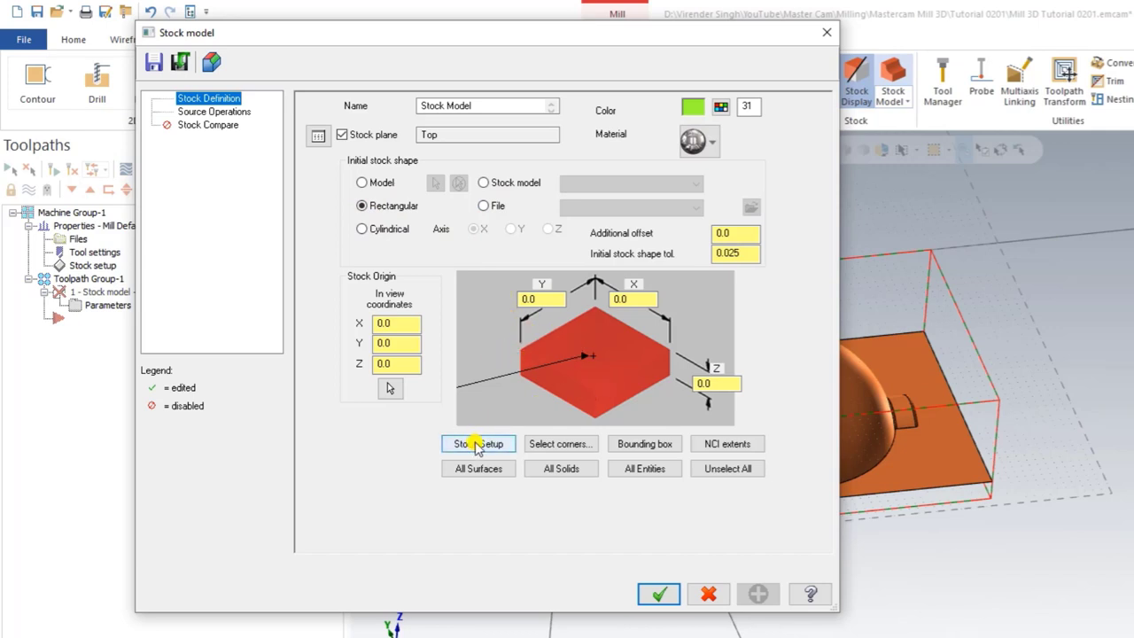
{"action": "left_click", "coordinate": [476, 443]}
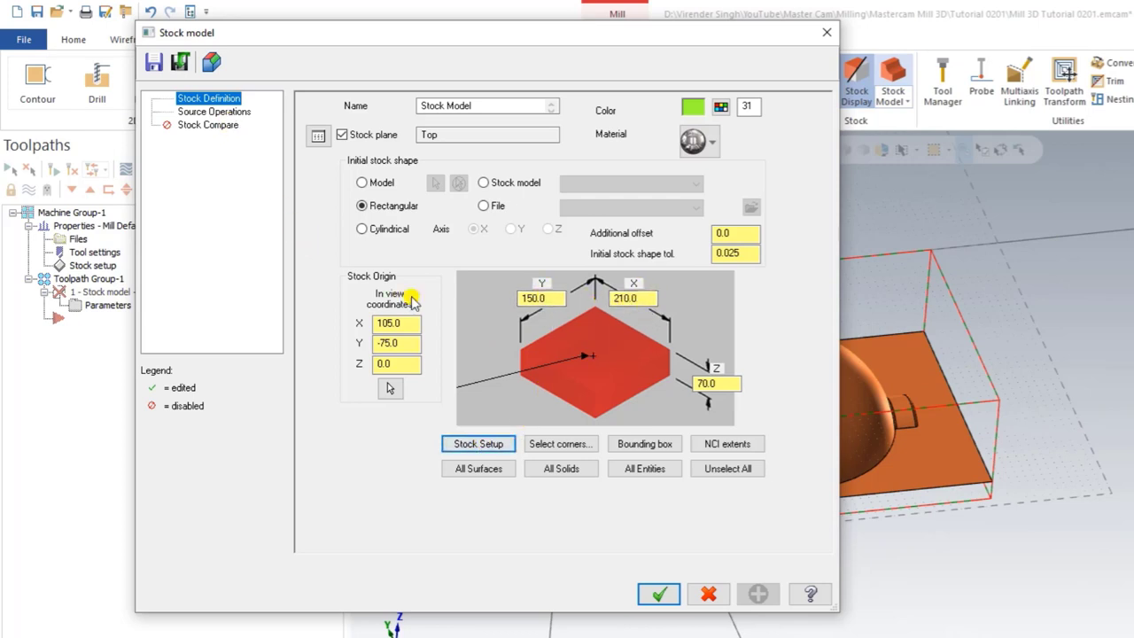
{"action": "left_click", "coordinate": [663, 593]}
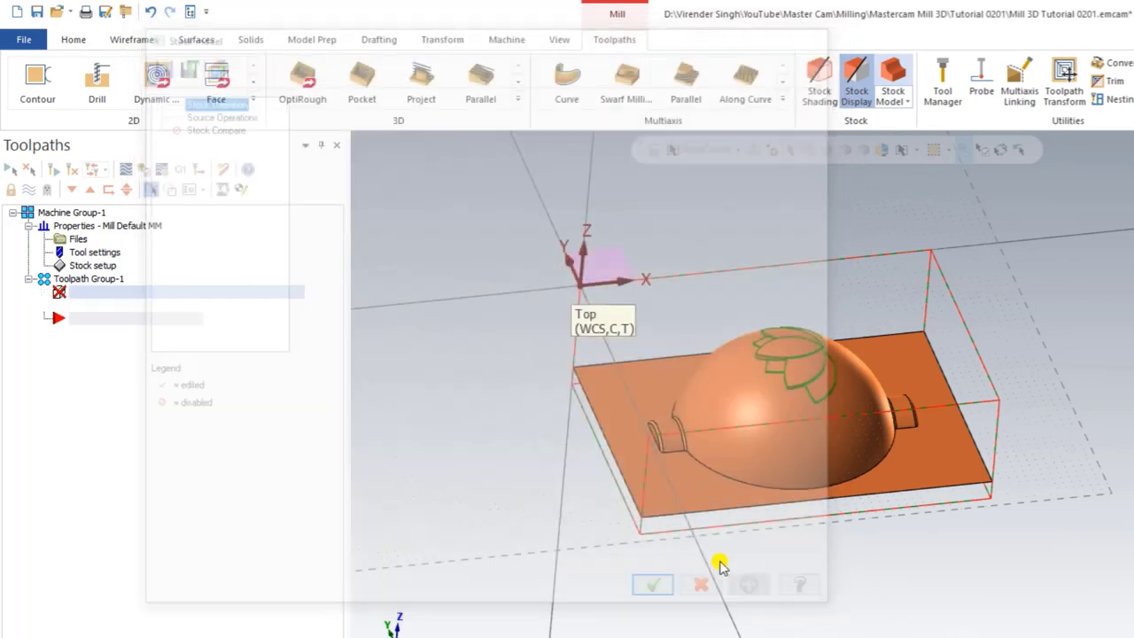
Display the computed stock model and orbit and zoom to inspect its dome-on-plate shape
{"action": "scroll", "coordinate": [651, 487], "scroll_direction": "down", "scroll_amount": 2}
{"action": "middle_click_drag", "start_coordinate": [651, 487], "coordinate": [635, 574]}
{"action": "middle_click_drag", "start_coordinate": [628, 596], "coordinate": [549, 443]}
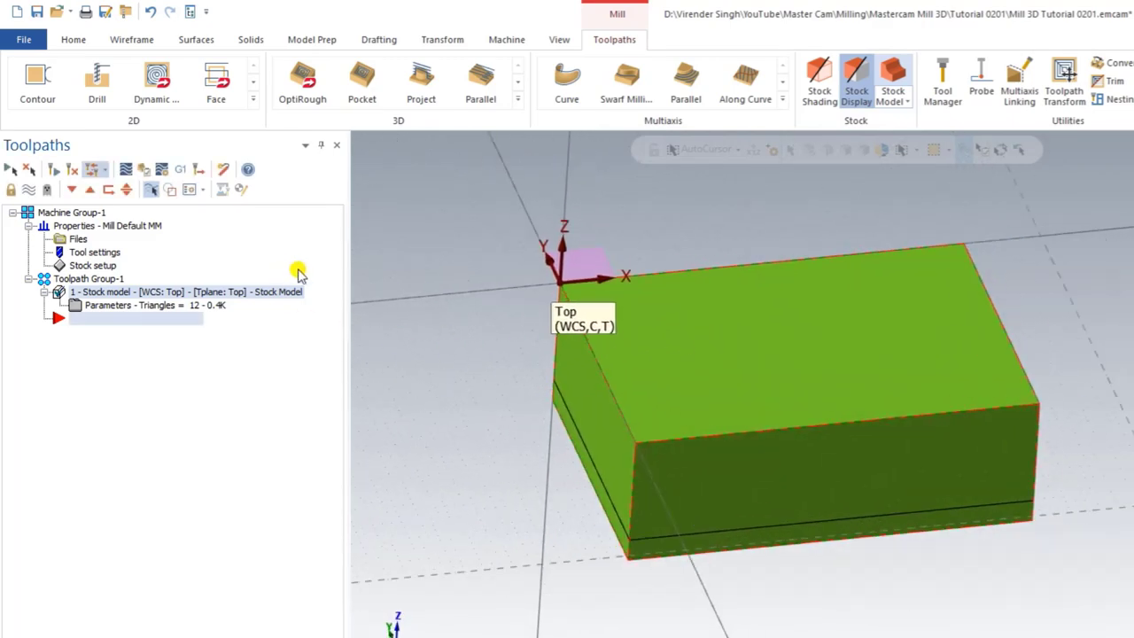
{"action": "left_click", "coordinate": [29, 189]}
{"action": "mouse_move", "coordinate": [470, 405]}
{"action": "middle_mouse_down"}
{"action": "mouse_move", "coordinate": [471, 362]}
{"action": "mouse_move", "coordinate": [482, 395]}
{"action": "middle_mouse_up"}
{"action": "scroll", "coordinate": [827, 519], "scroll_direction": "up", "scroll_amount": 3}
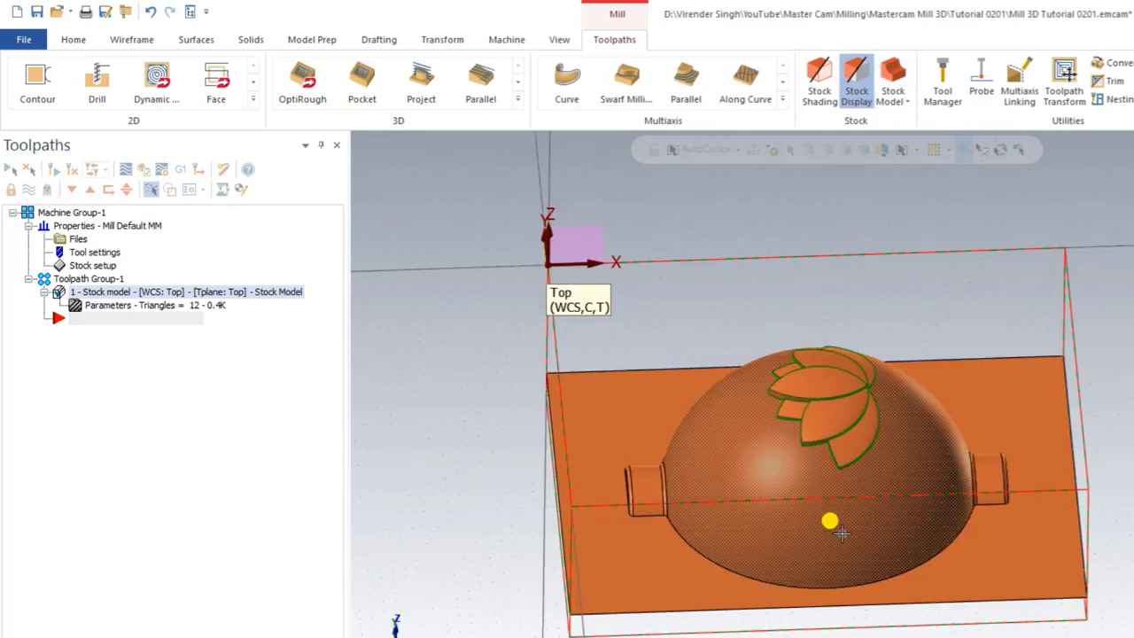
{"action": "mouse_move", "coordinate": [827, 520]}
{"action": "middle_mouse_down"}
{"action": "mouse_move", "coordinate": [842, 519]}
{"action": "mouse_move", "coordinate": [781, 516]}
{"action": "mouse_move", "coordinate": [812, 500]}
{"action": "mouse_move", "coordinate": [762, 481]}
{"action": "mouse_move", "coordinate": [729, 440]}
{"action": "mouse_move", "coordinate": [762, 425]}
{"action": "mouse_move", "coordinate": [753, 447]}
{"action": "mouse_move", "coordinate": [716, 438]}
{"action": "middle_mouse_up"}
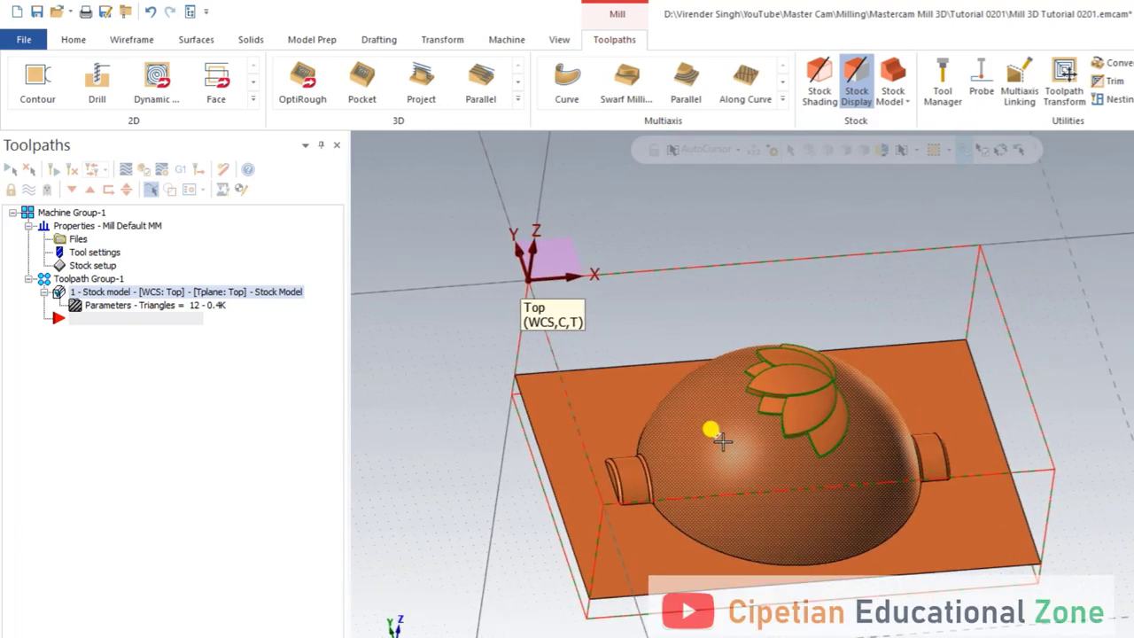
Start a new Area Roughing toolpath and select the whole solid as its model geometry
{"action": "left_click", "coordinate": [517, 98]}
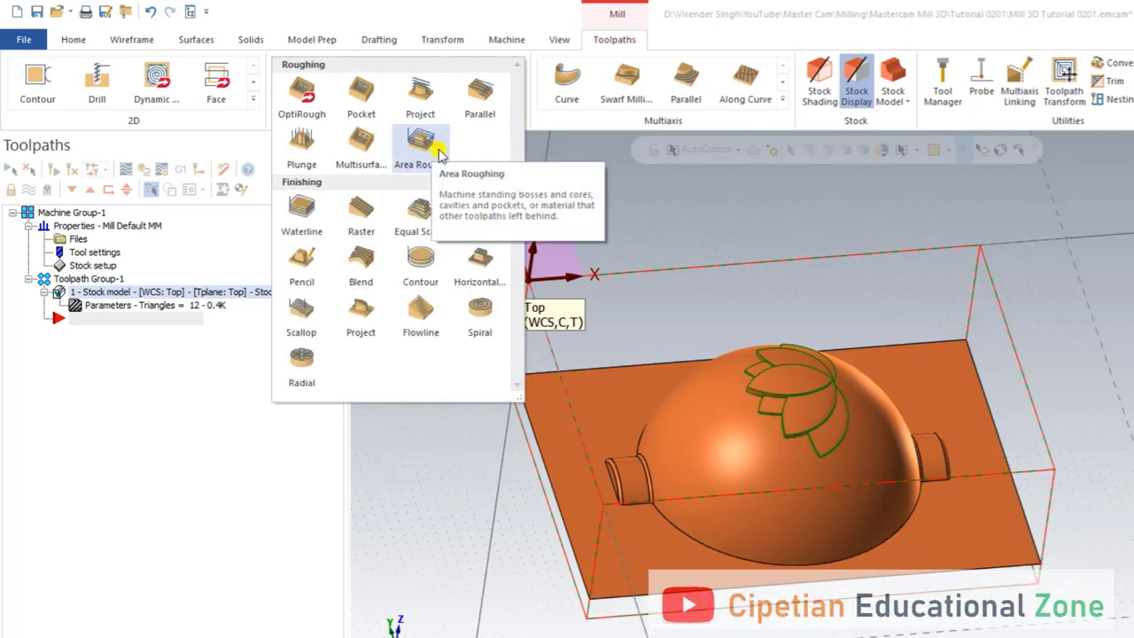
{"action": "left_click", "coordinate": [599, 169]}
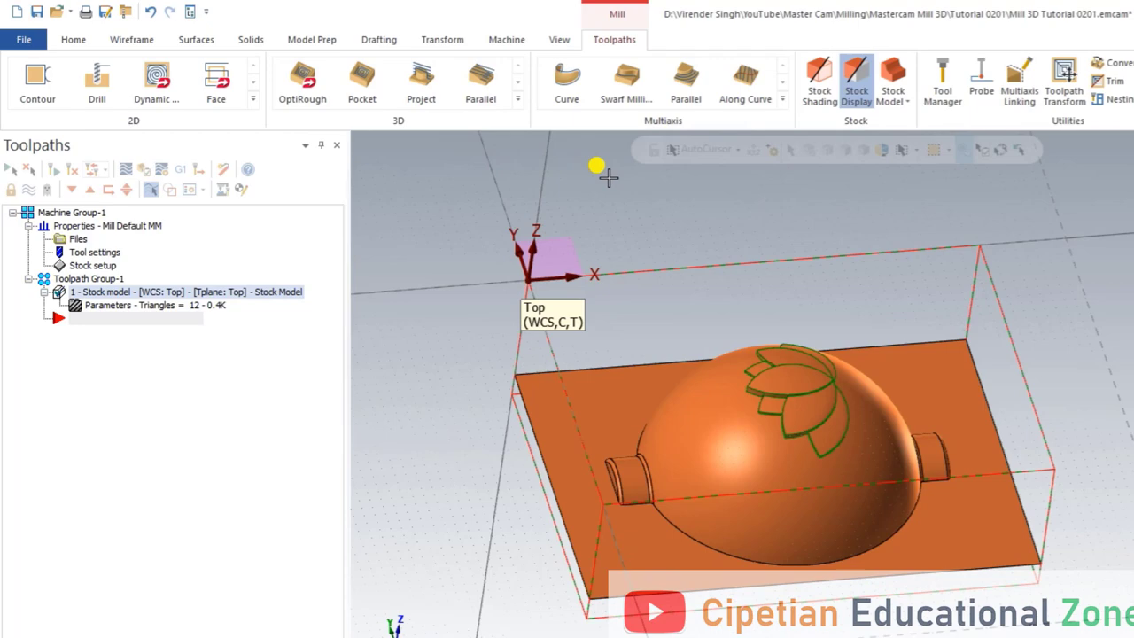
{"action": "left_click", "coordinate": [519, 99]}
{"action": "left_click", "coordinate": [424, 142]}
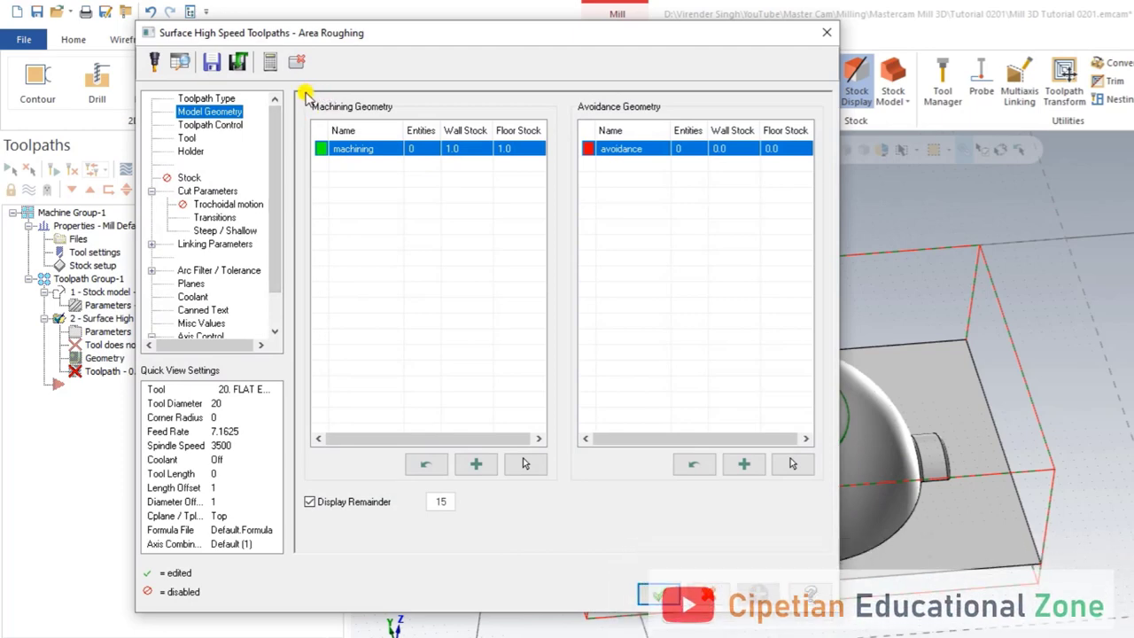
{"action": "left_click_drag", "start_coordinate": [328, 37], "coordinate": [295, 43]}
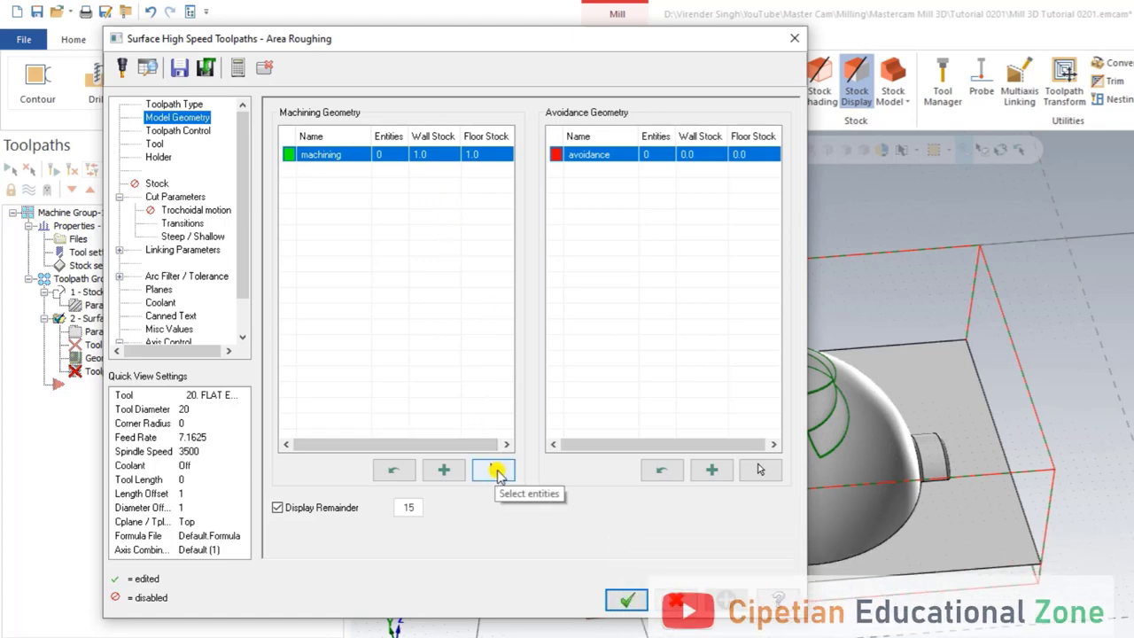
{"action": "left_click", "coordinate": [497, 471]}
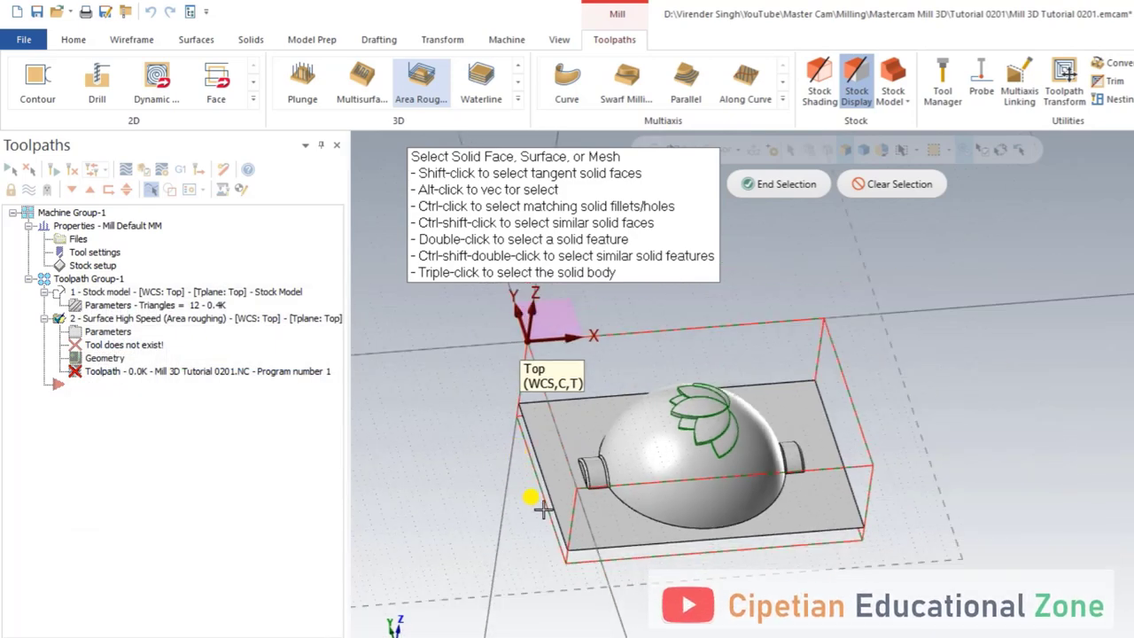
{"action": "triple_click", "coordinate": [542, 508]}
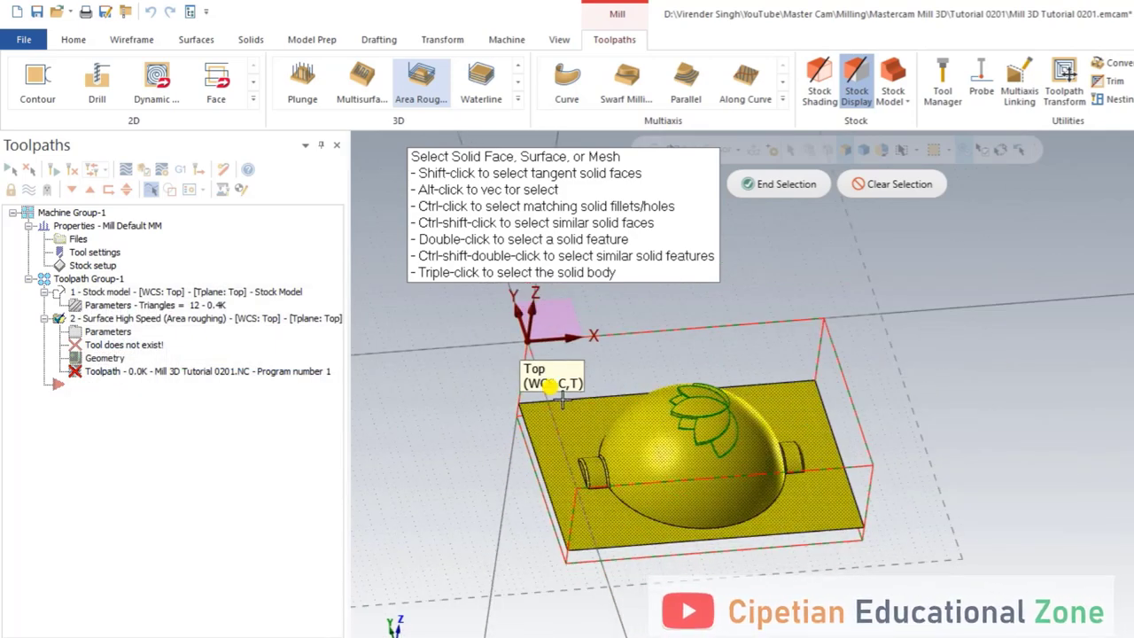
{"action": "left_click", "coordinate": [760, 184]}
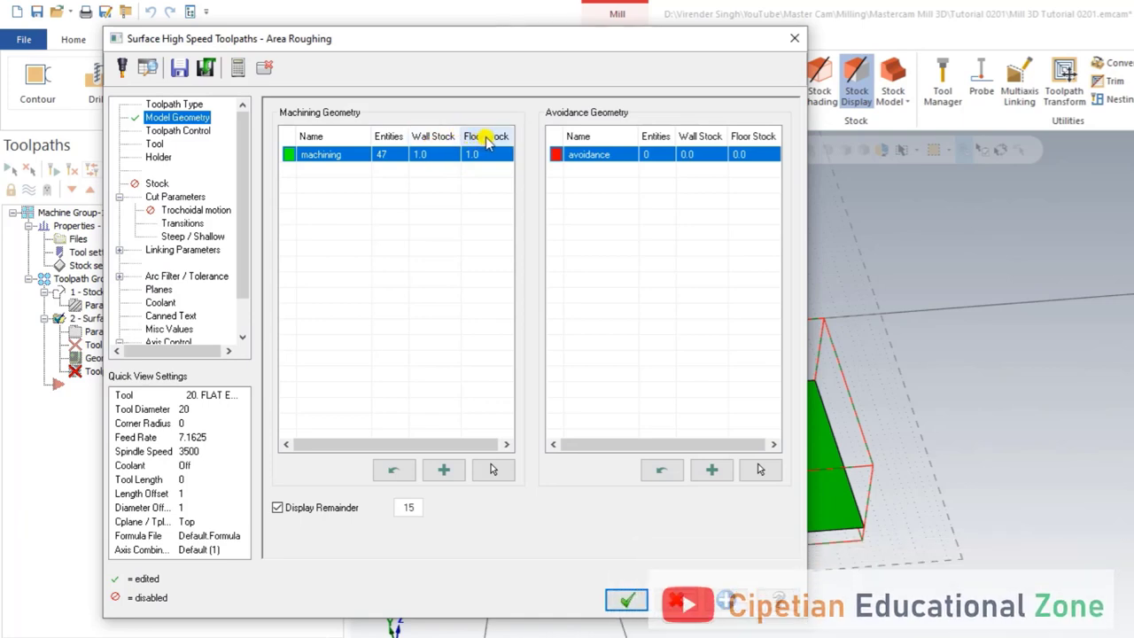
Set the wall stock and floor stock to 0.2
{"action": "double_click", "coordinate": [426, 154]}
{"action": "type", "text": "0"}
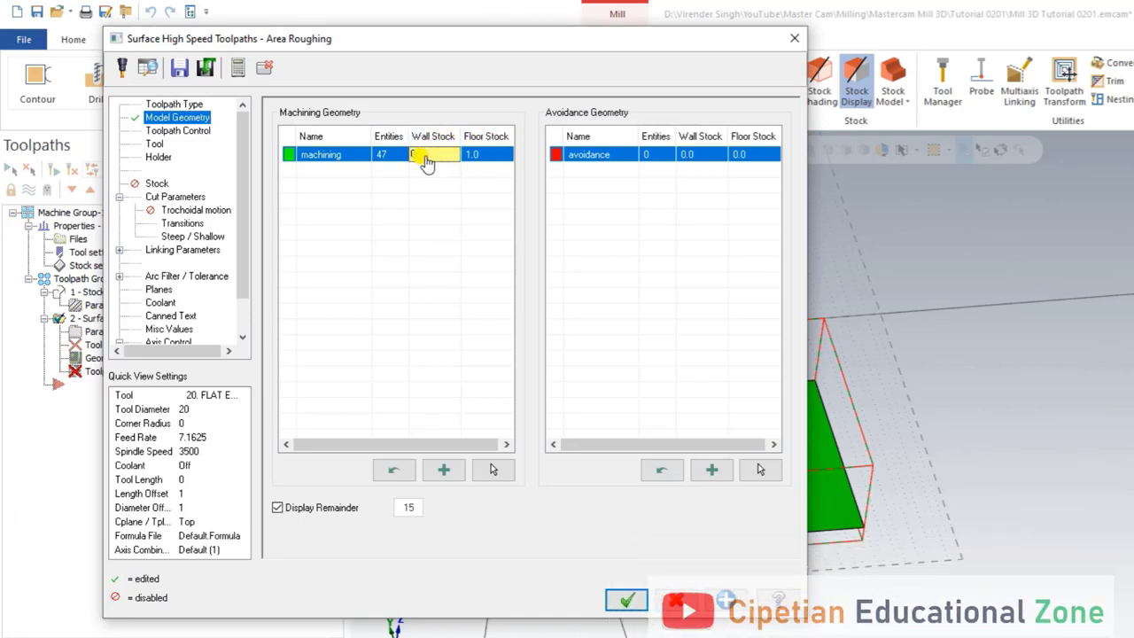
{"action": "type", "text": ".2"}
{"action": "double_click", "coordinate": [483, 154]}
{"action": "type", "text": "0"}
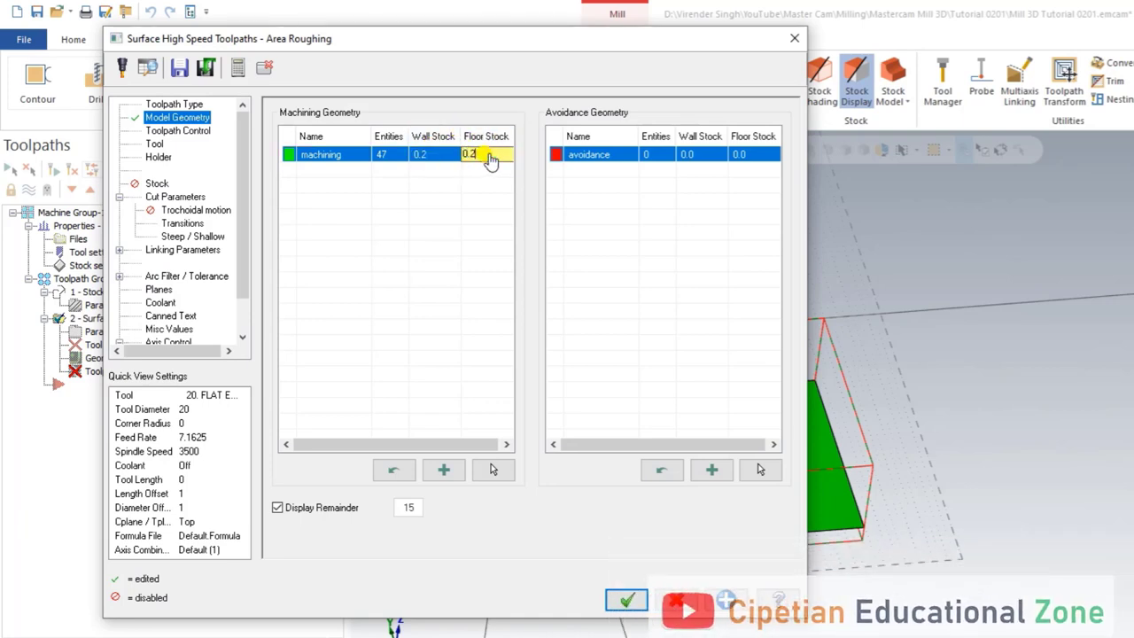
{"action": "type", "text": ".2"}
{"action": "left_click", "coordinate": [189, 132]}
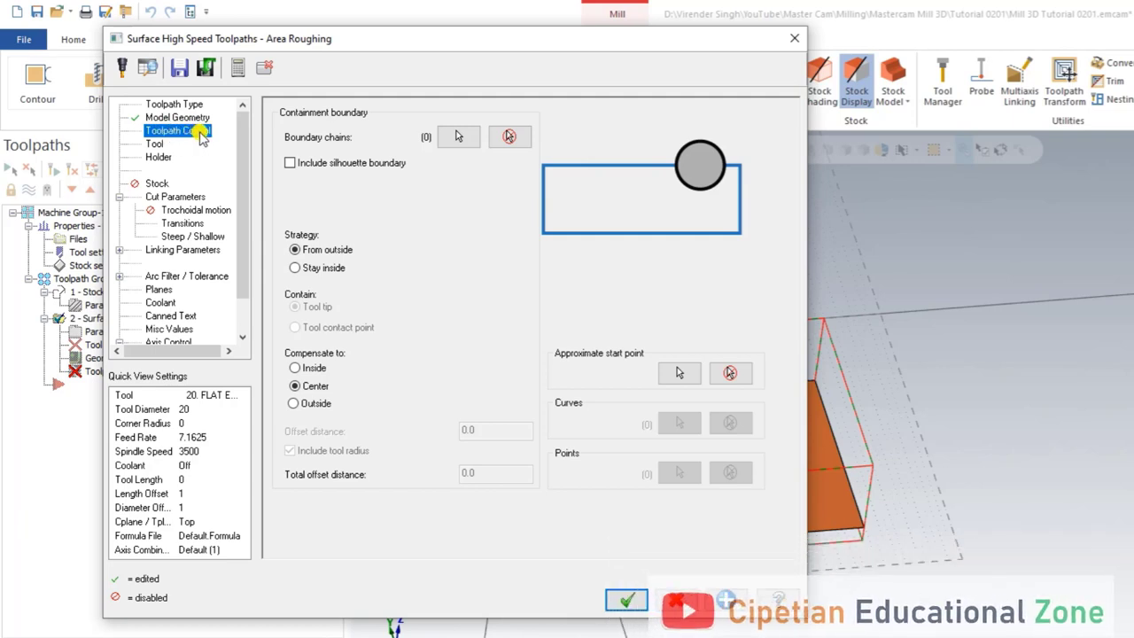
Pick the 20 mm END MILL R2.0 from the tool library using a diameter filter
{"action": "left_click", "coordinate": [154, 145]}
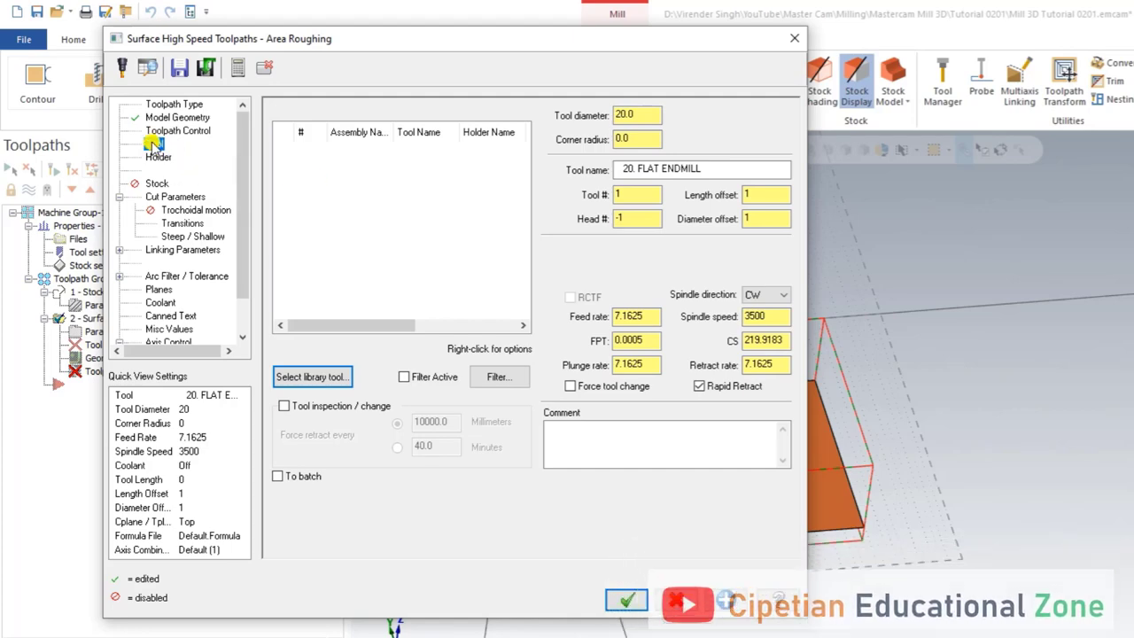
{"action": "left_click", "coordinate": [304, 379]}
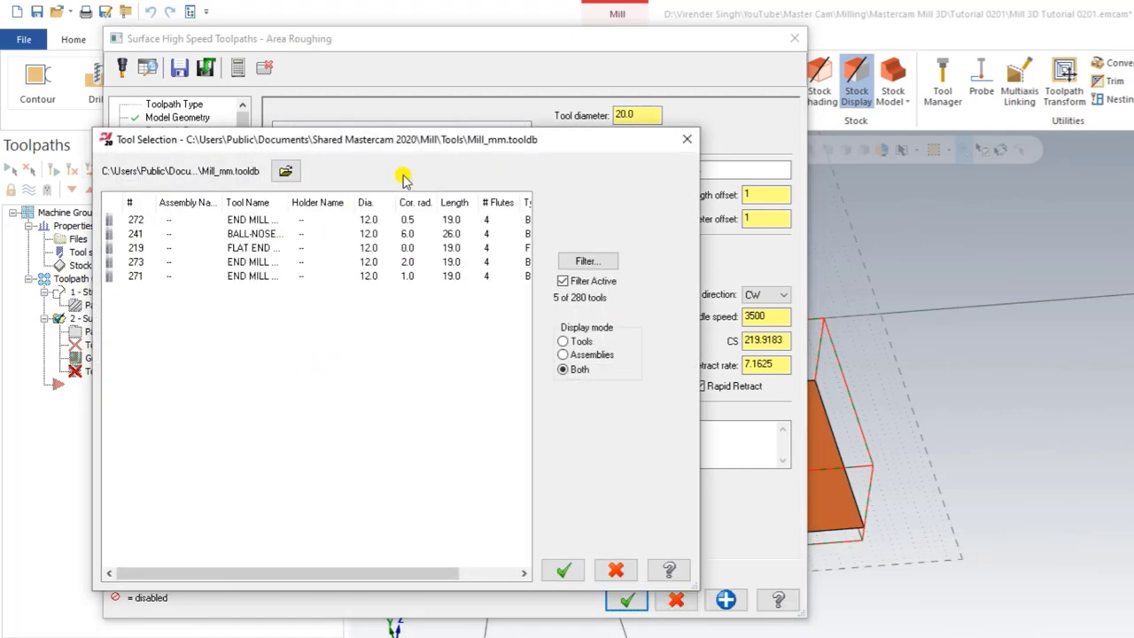
{"action": "left_click_drag", "start_coordinate": [431, 142], "coordinate": [480, 117]}
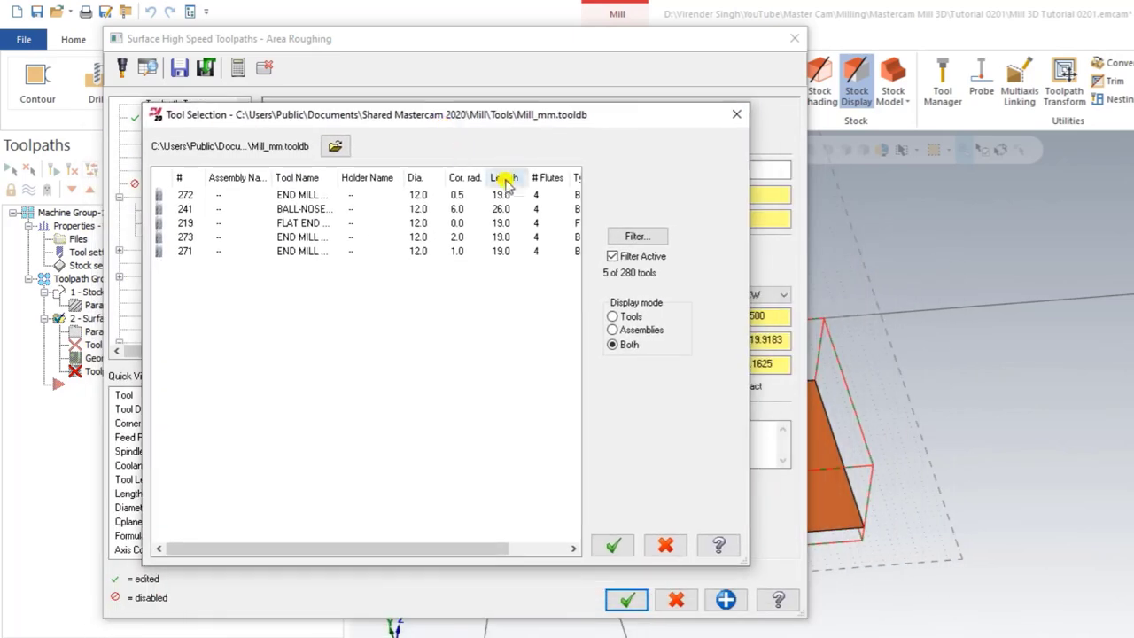
{"action": "left_click", "coordinate": [633, 237]}
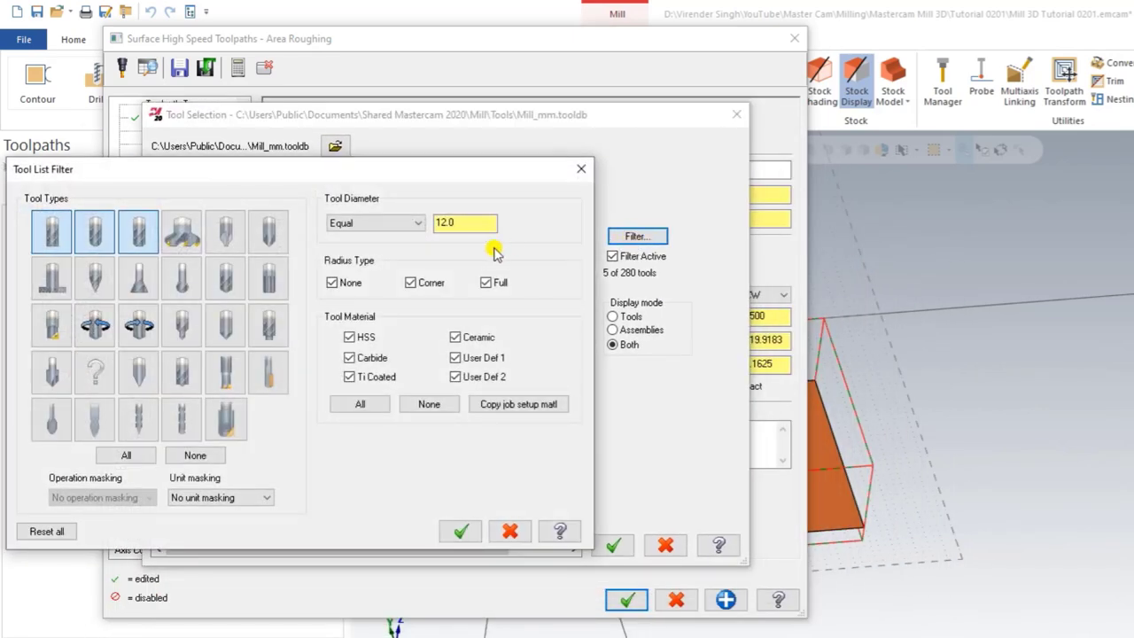
{"action": "double_click", "coordinate": [456, 222]}
{"action": "type", "text": "2"}
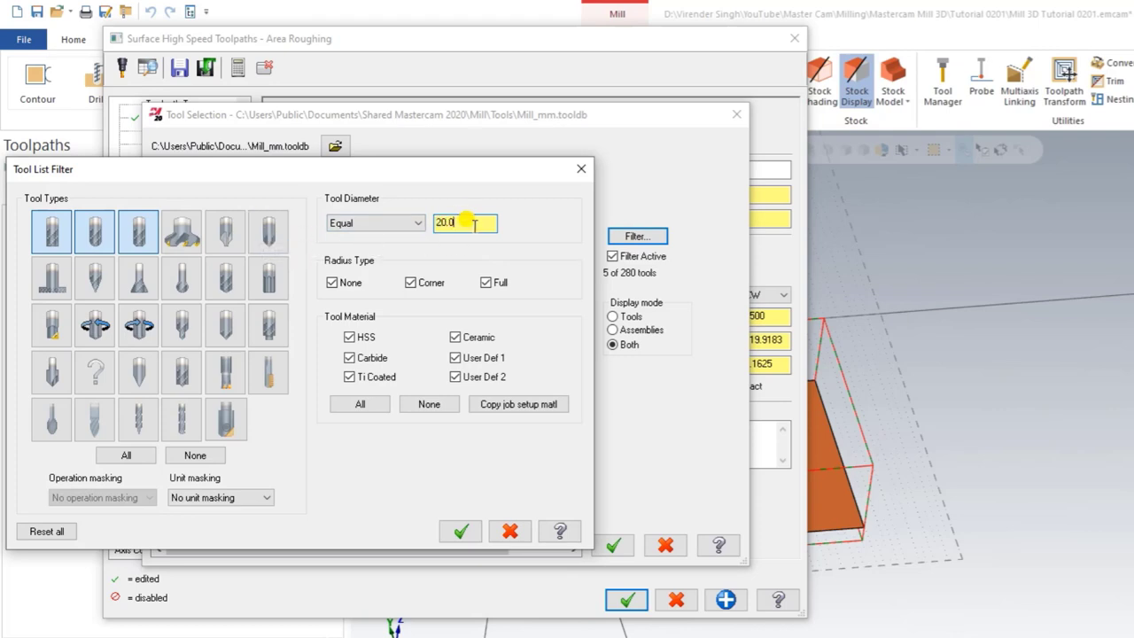
{"action": "left_click", "coordinate": [147, 245]}
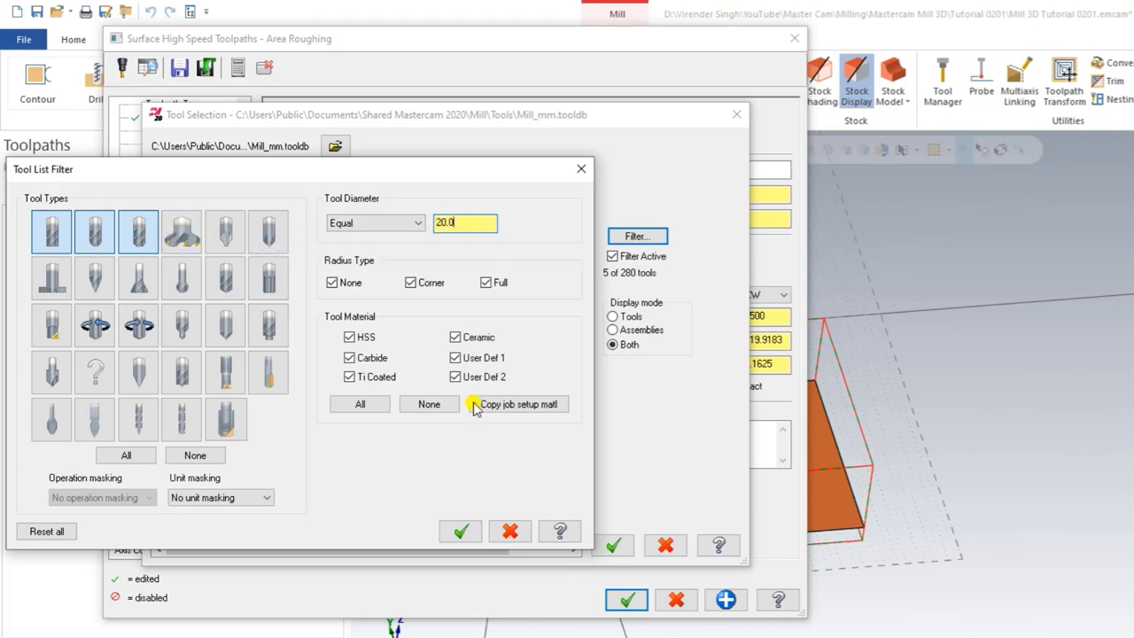
{"action": "left_click", "coordinate": [461, 531]}
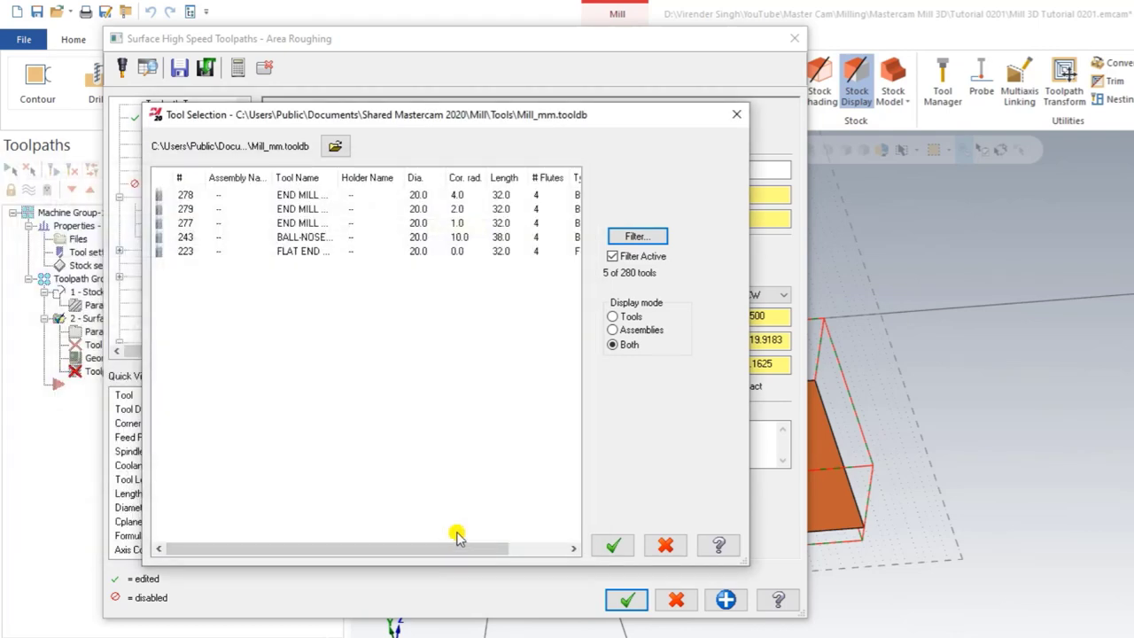
{"action": "left_click", "coordinate": [421, 210]}
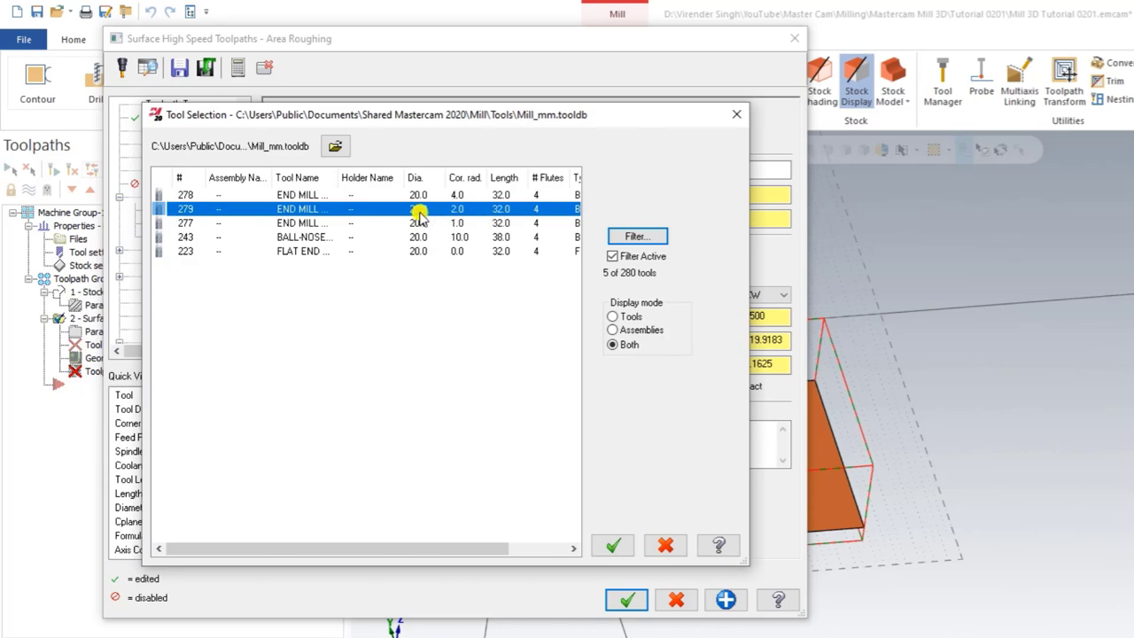
{"action": "left_click", "coordinate": [613, 544]}
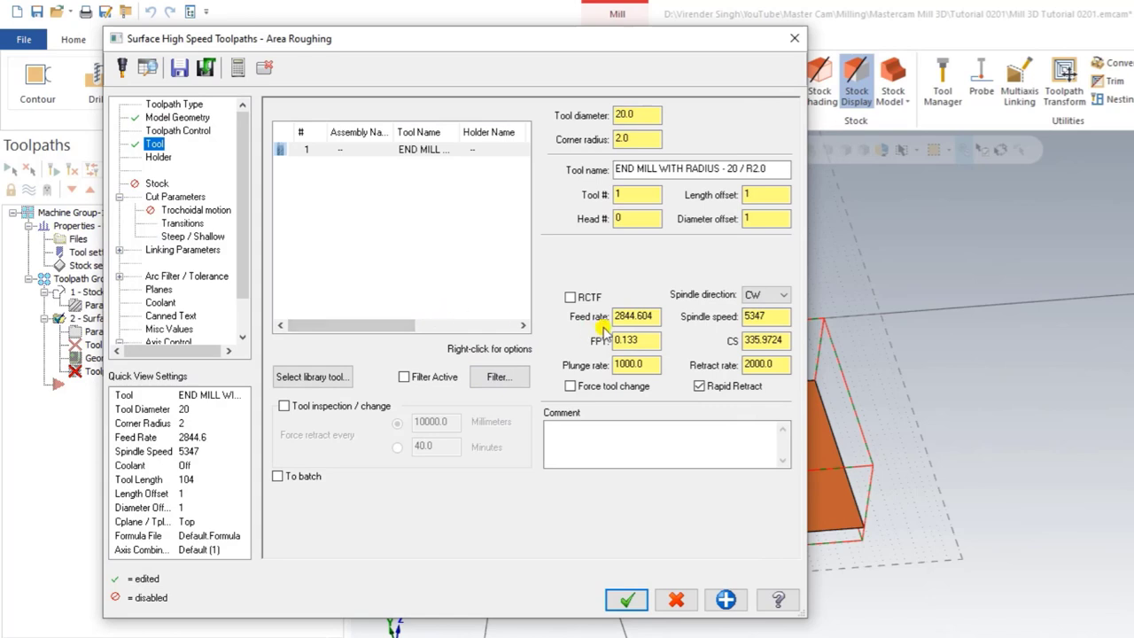
Set feed rate 1200 and spindle speed 2500, leaving the plunge rate unchanged
{"action": "left_click_drag", "start_coordinate": [656, 317], "coordinate": [582, 320]}
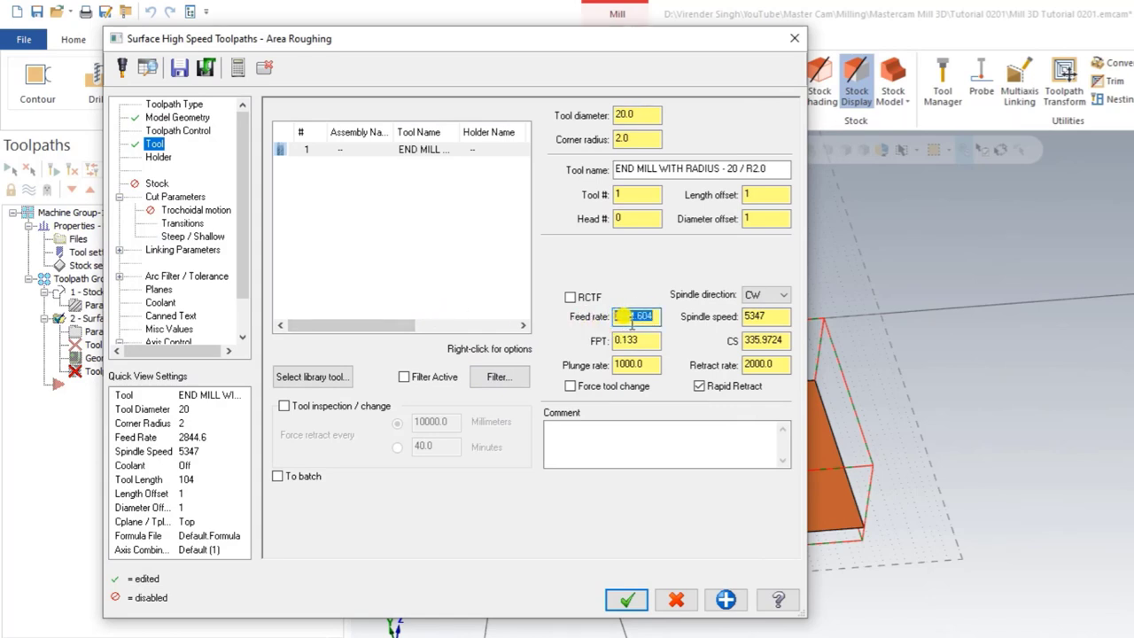
{"action": "type", "text": "1200"}
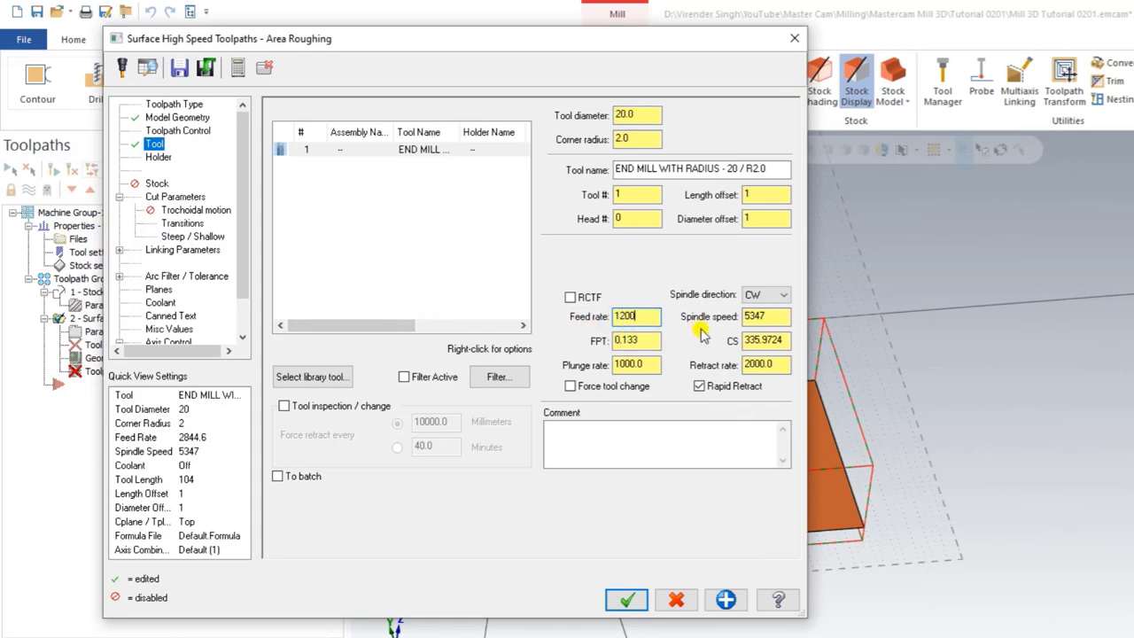
{"action": "key", "text": "Tab"}
{"action": "type", "text": "25"}
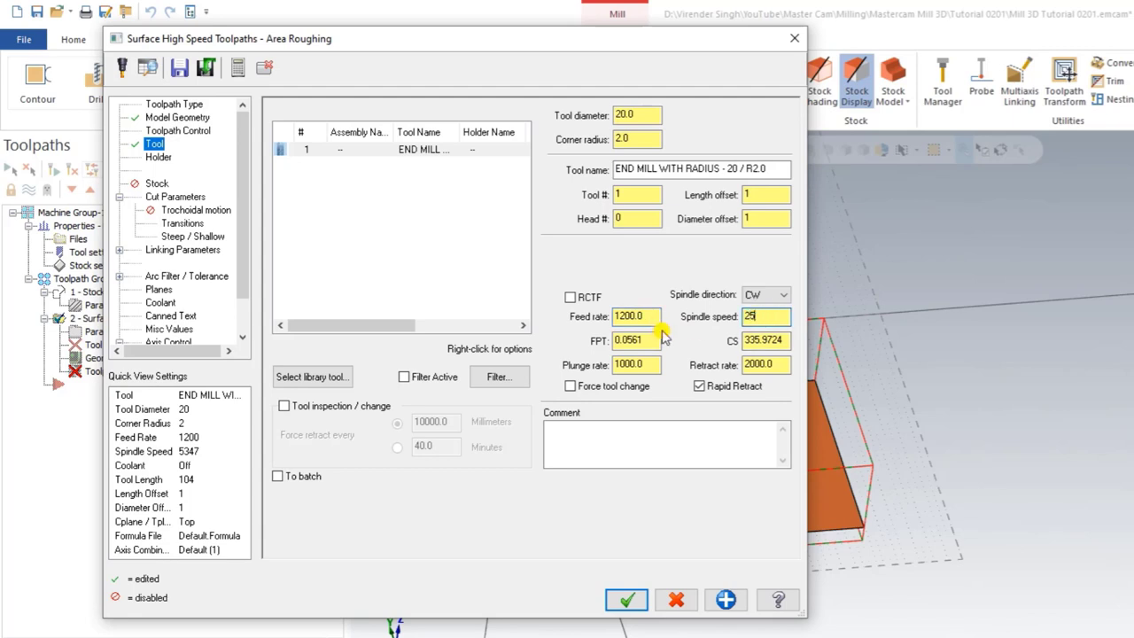
{"action": "type", "text": "00"}
{"action": "left_click", "coordinate": [664, 443]}
{"action": "left_click_drag", "start_coordinate": [656, 365], "coordinate": [607, 372]}
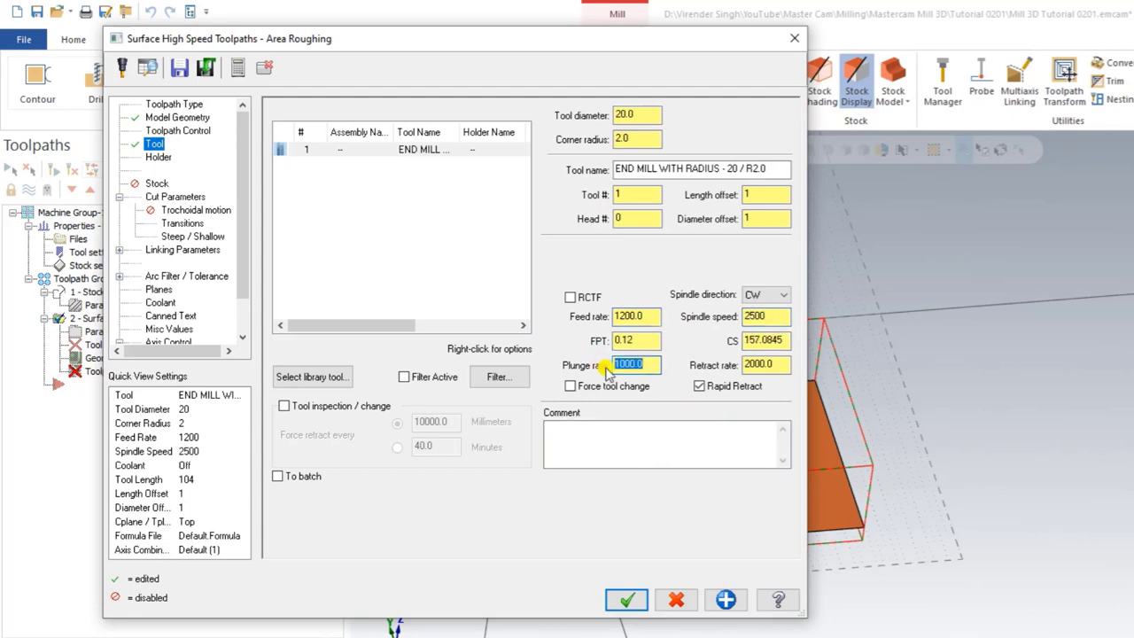
{"action": "left_click", "coordinate": [609, 437]}
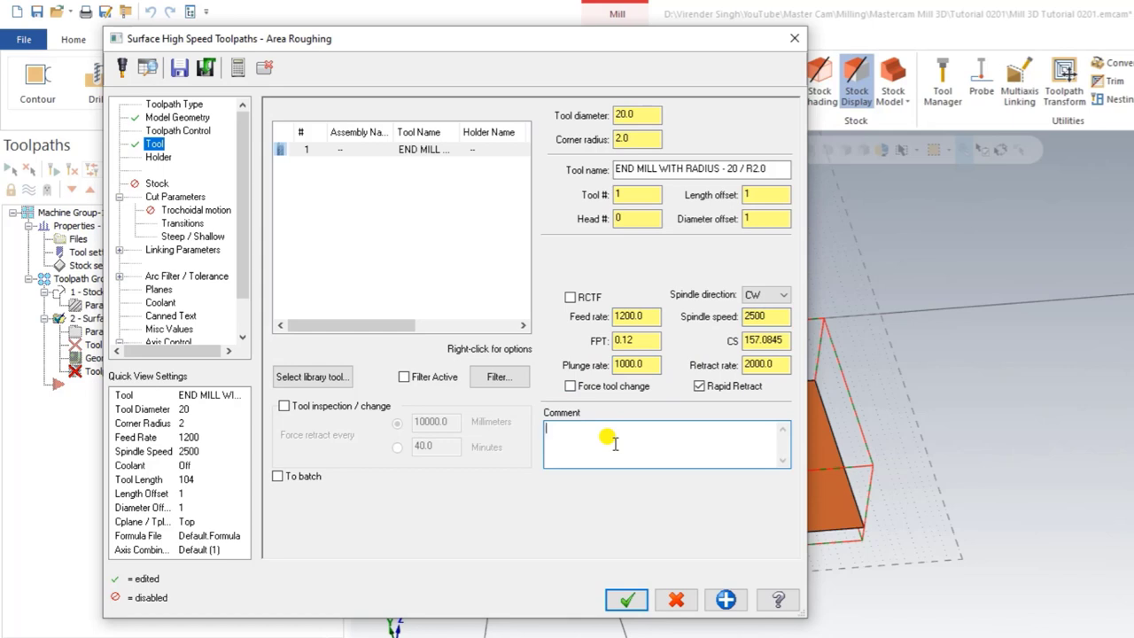
Assign a tool holder from the library on the Holder page
{"action": "left_click", "coordinate": [158, 160]}
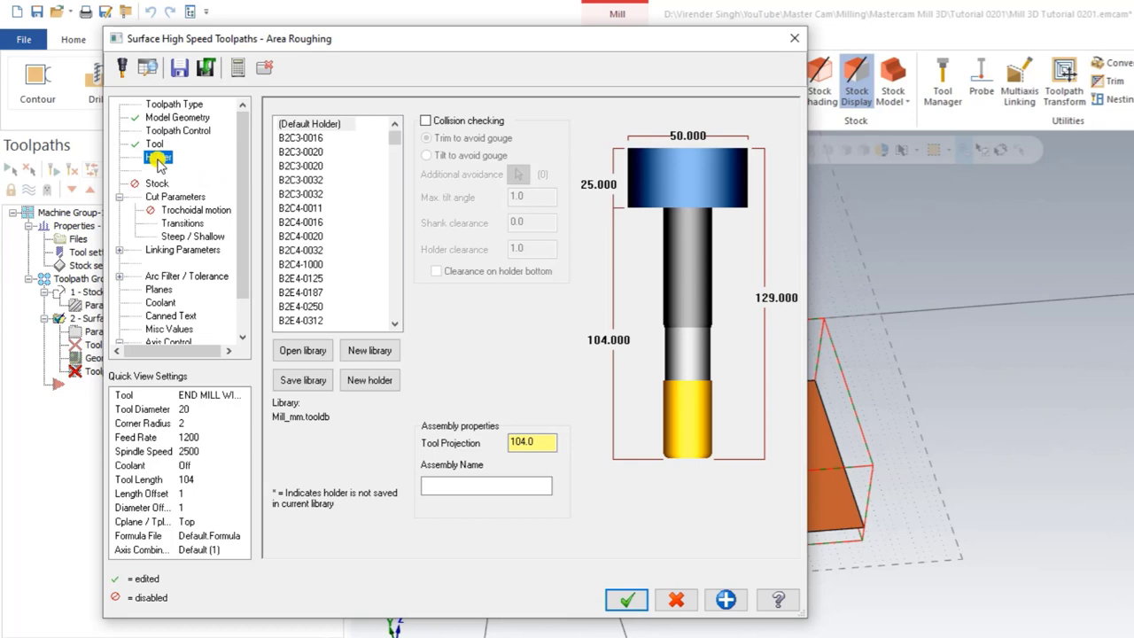
{"action": "left_click", "coordinate": [300, 181]}
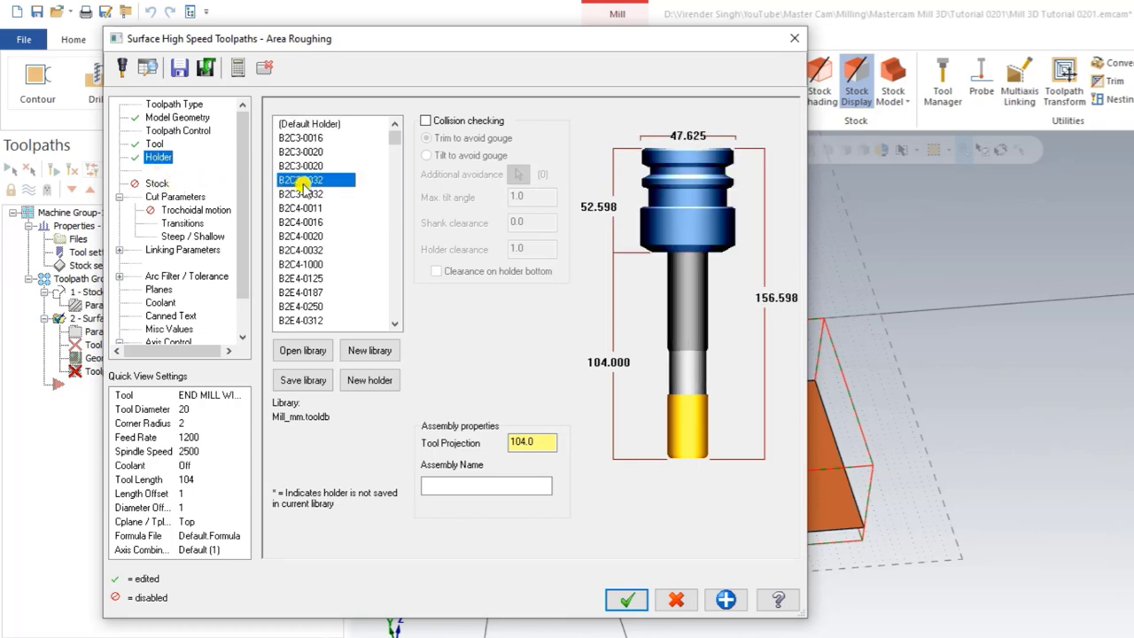
{"action": "left_click", "coordinate": [292, 232]}
Enable rest material from the Stock Model operation, ignoring small cusps under 0.3
{"action": "left_click", "coordinate": [156, 183]}
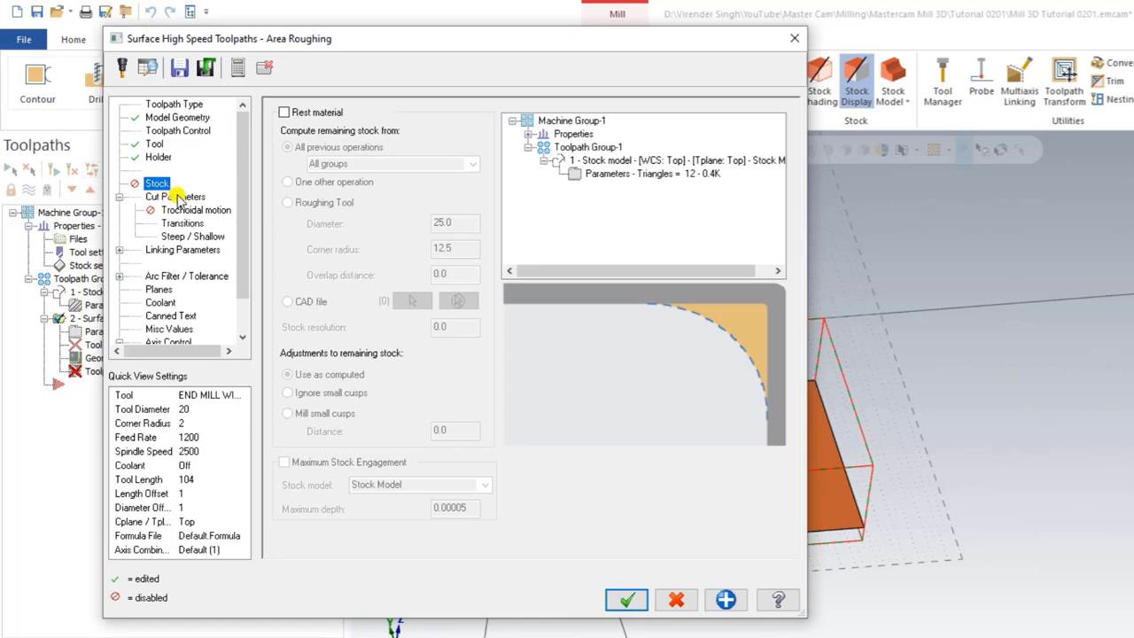
{"action": "left_click_drag", "start_coordinate": [305, 42], "coordinate": [577, 68]}
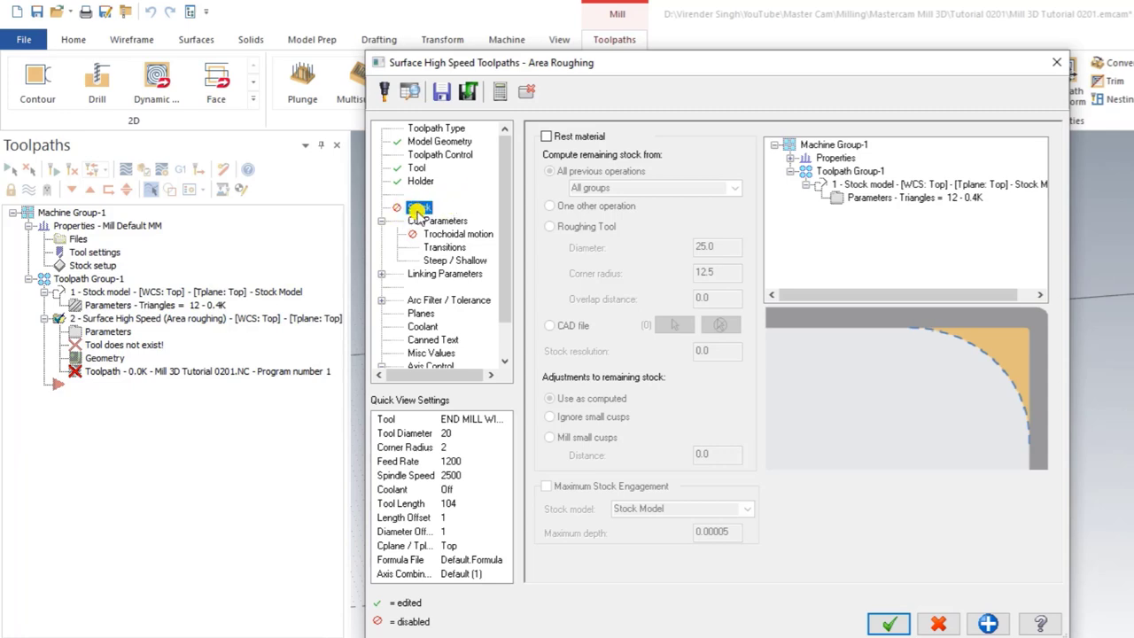
{"action": "left_click", "coordinate": [546, 136]}
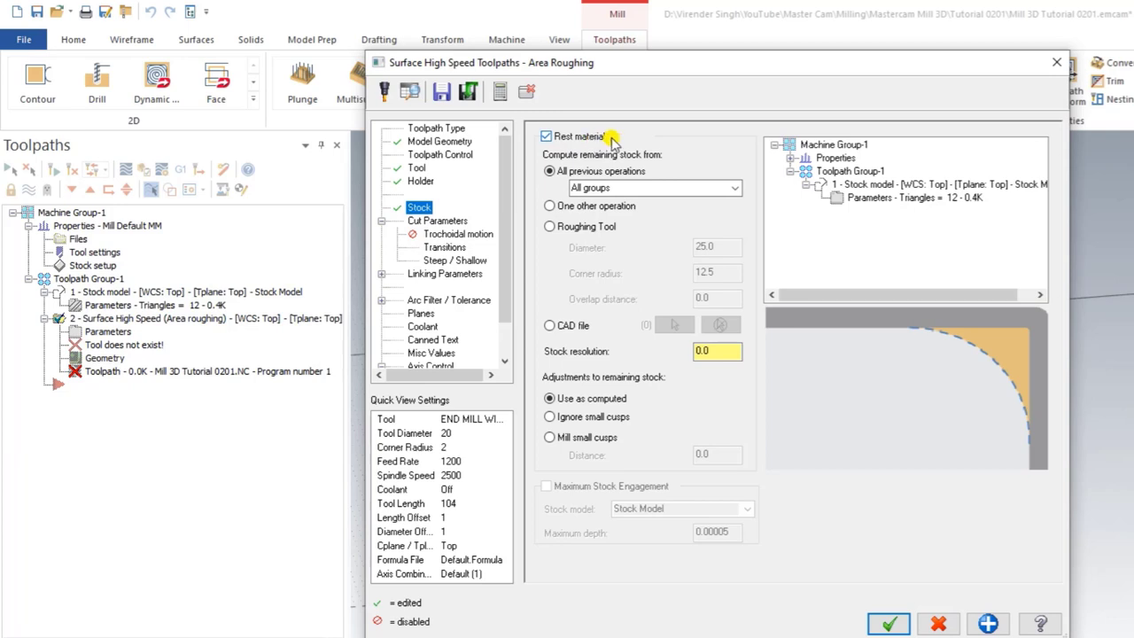
{"action": "left_click", "coordinate": [550, 205]}
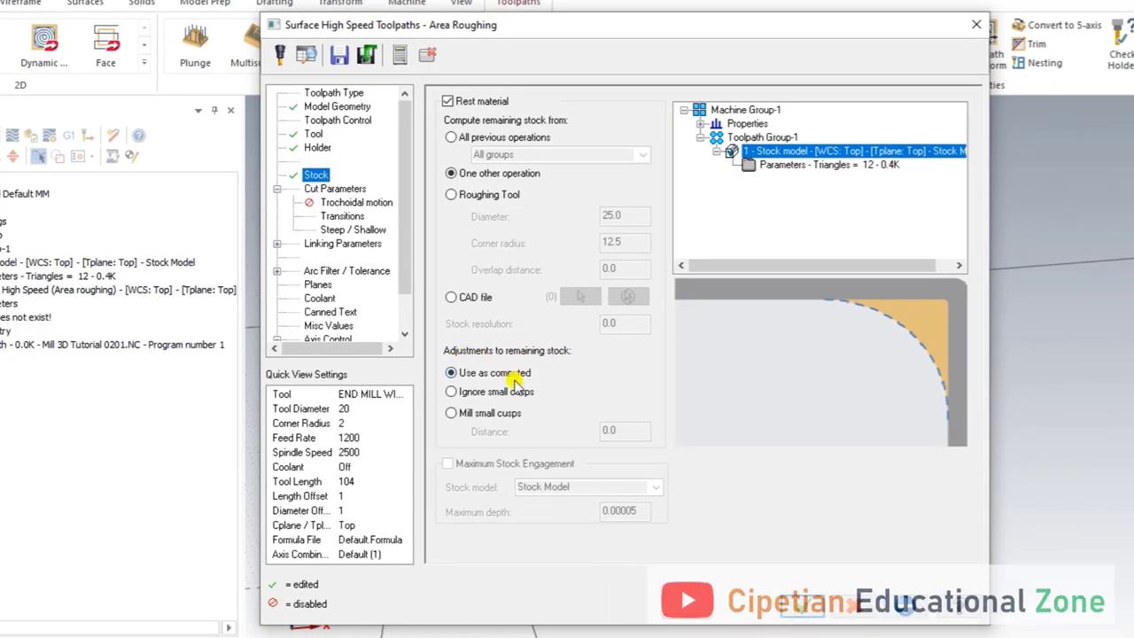
{"action": "left_click", "coordinate": [451, 392]}
{"action": "double_click", "coordinate": [610, 432]}
{"action": "type", "text": "0.3"}
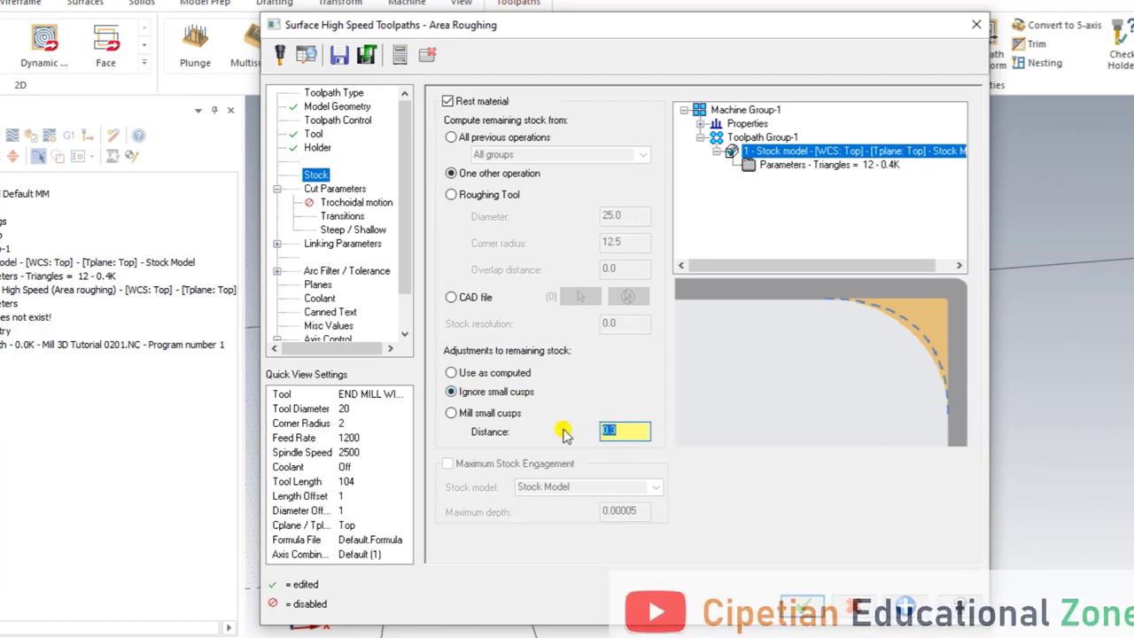
{"action": "double_click", "coordinate": [623, 429]}
{"action": "double_click", "coordinate": [620, 430]}
{"action": "left_click", "coordinate": [344, 121]}
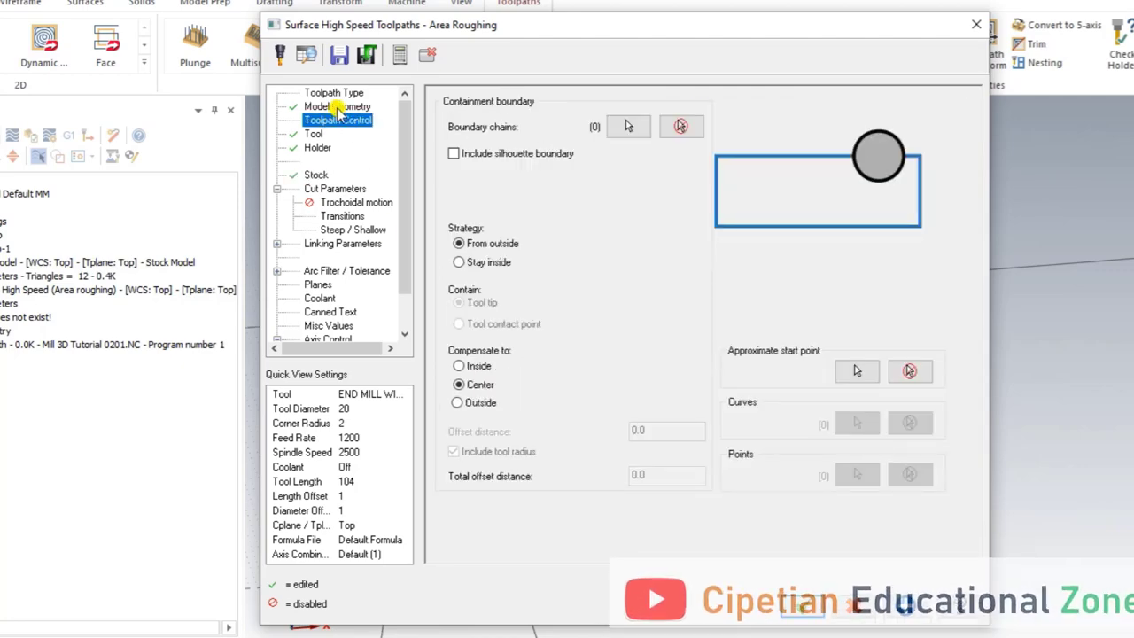
Show the Cut Parameters page with climb cutting, 2.0 stepdown and 45% XY stepover
{"action": "left_click", "coordinate": [336, 106]}
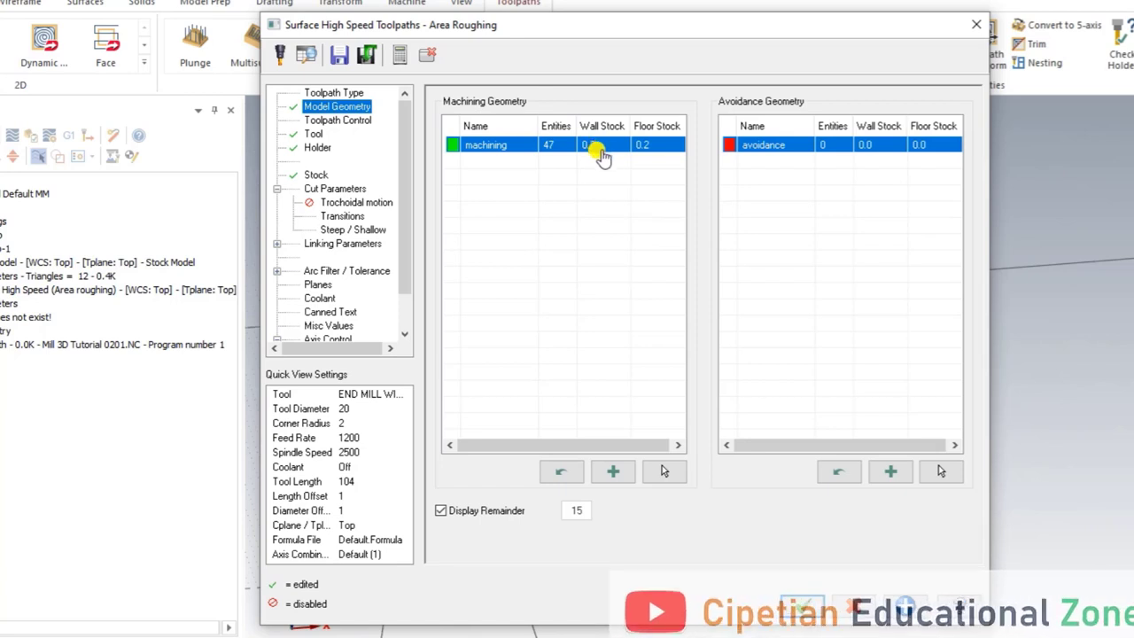
{"action": "left_click", "coordinate": [334, 189]}
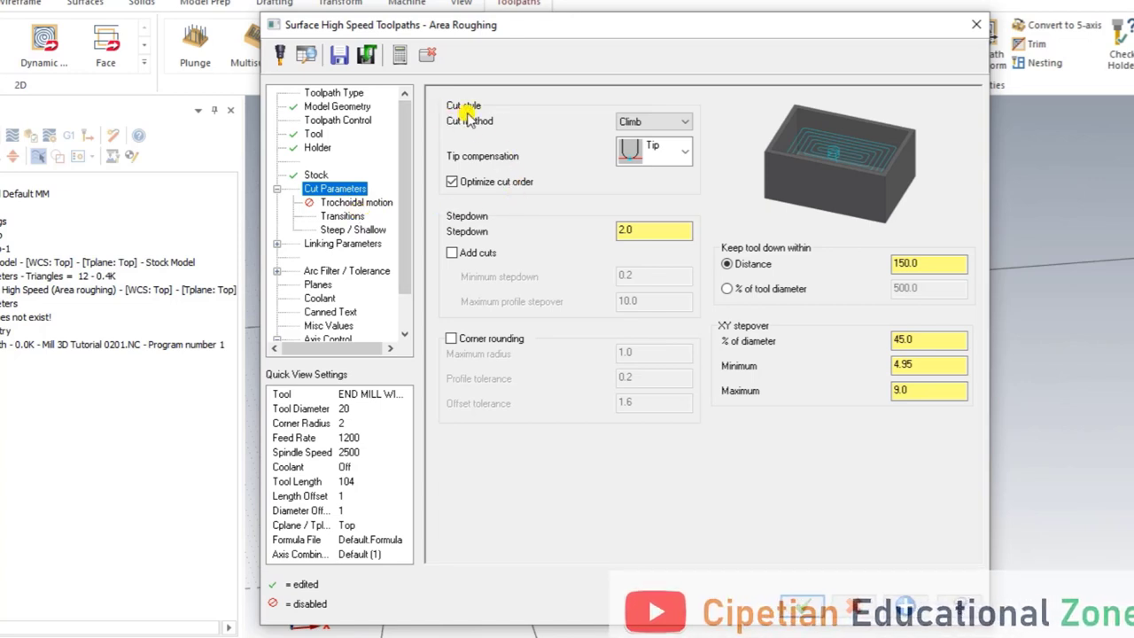
Keep the Climb cut method and change the stepdown to 0.3
{"action": "left_click", "coordinate": [670, 121]}
{"action": "left_click", "coordinate": [671, 123]}
{"action": "left_click", "coordinate": [670, 124]}
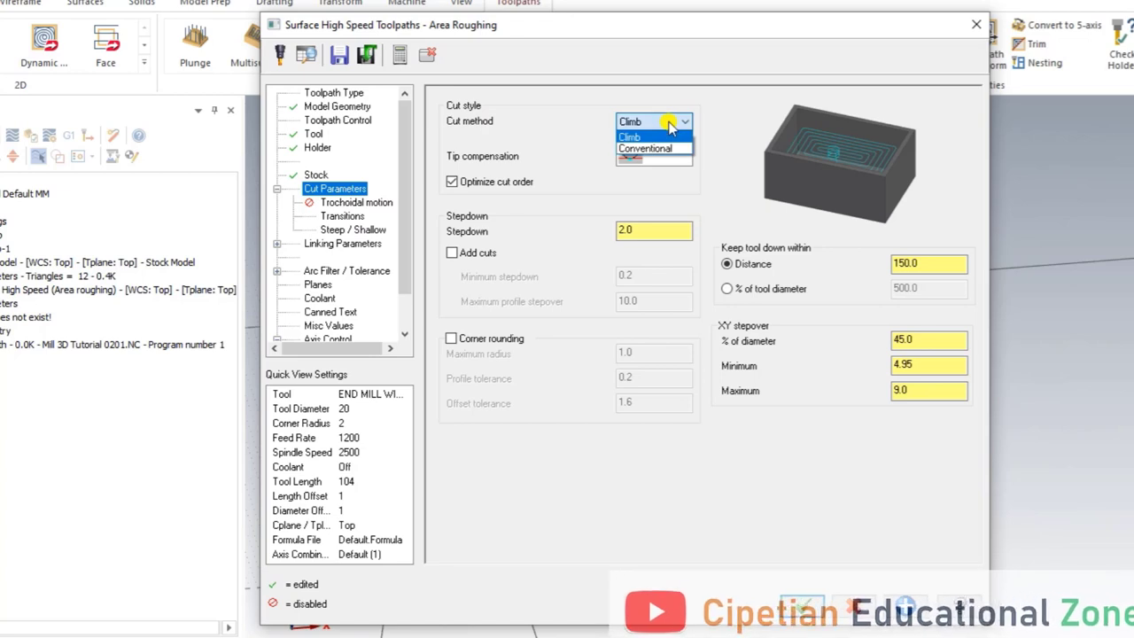
{"action": "left_click", "coordinate": [668, 124]}
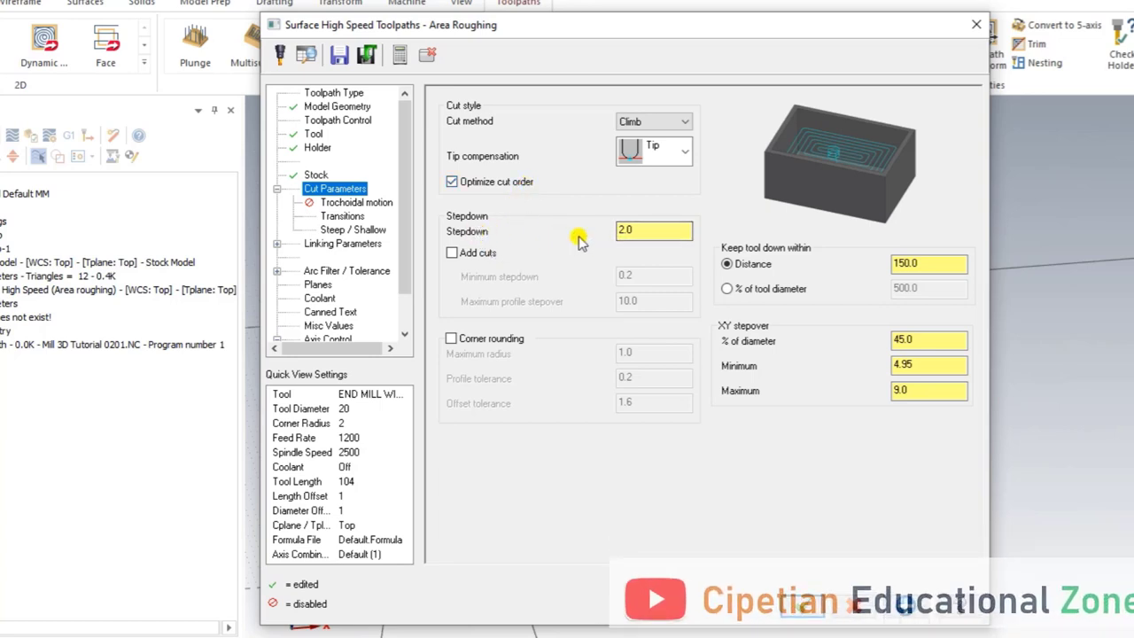
{"action": "double_click", "coordinate": [638, 231]}
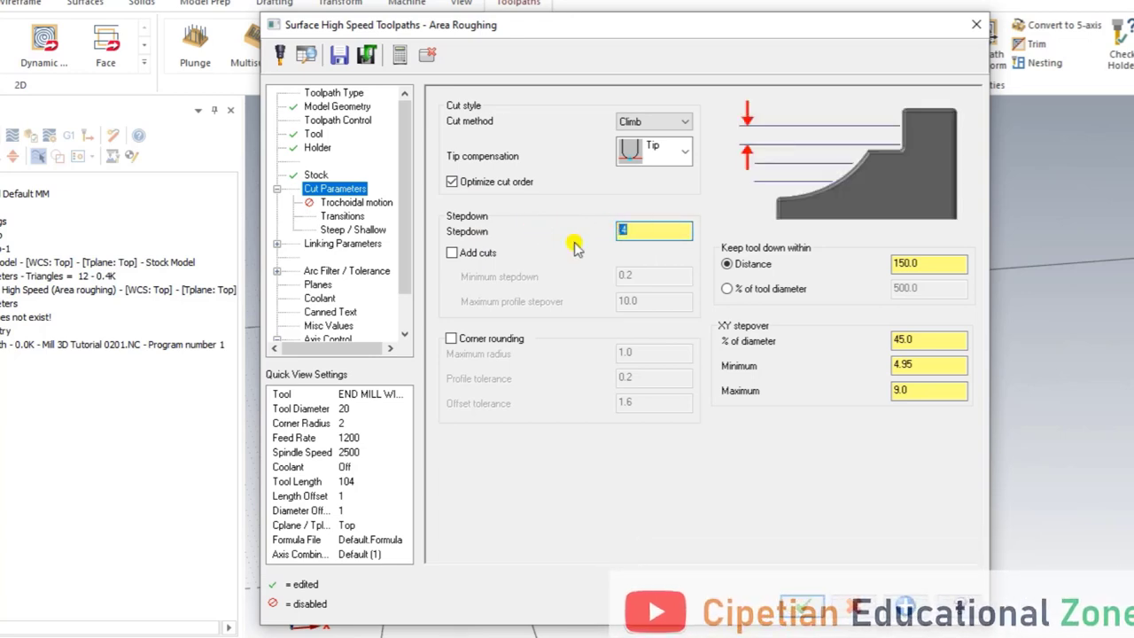
{"action": "double_click", "coordinate": [653, 230]}
{"action": "type", "text": "0.3"}
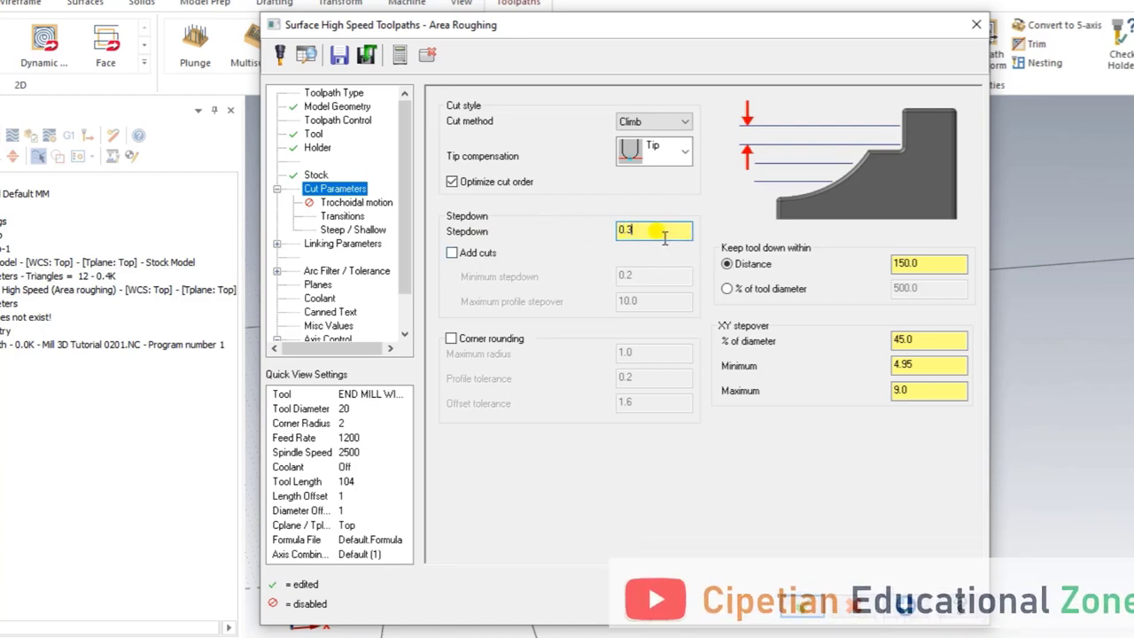
{"action": "left_click_drag", "start_coordinate": [664, 232], "coordinate": [594, 239]}
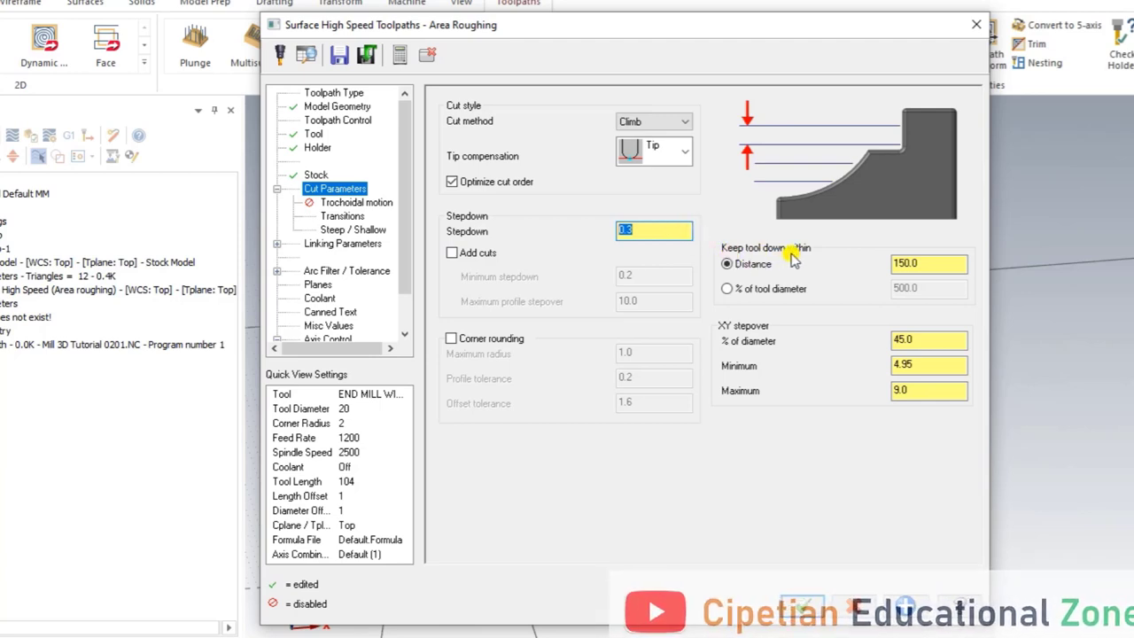
Keep the tool down within 100% of the tool diameter
{"action": "left_click", "coordinate": [751, 287]}
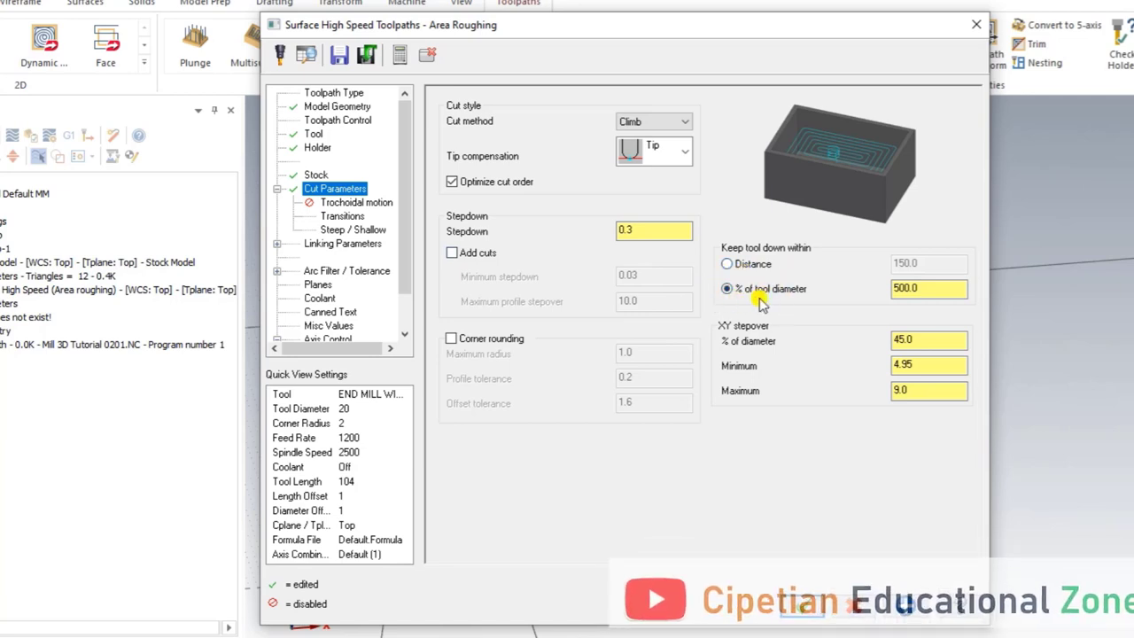
{"action": "double_click", "coordinate": [886, 289]}
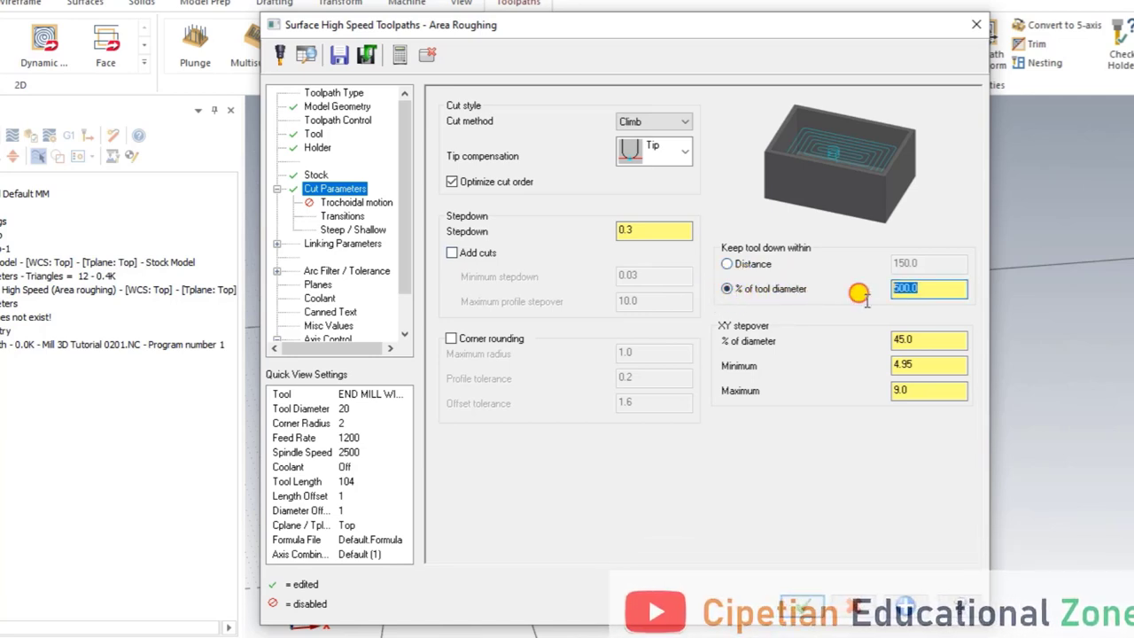
{"action": "type", "text": "10"}
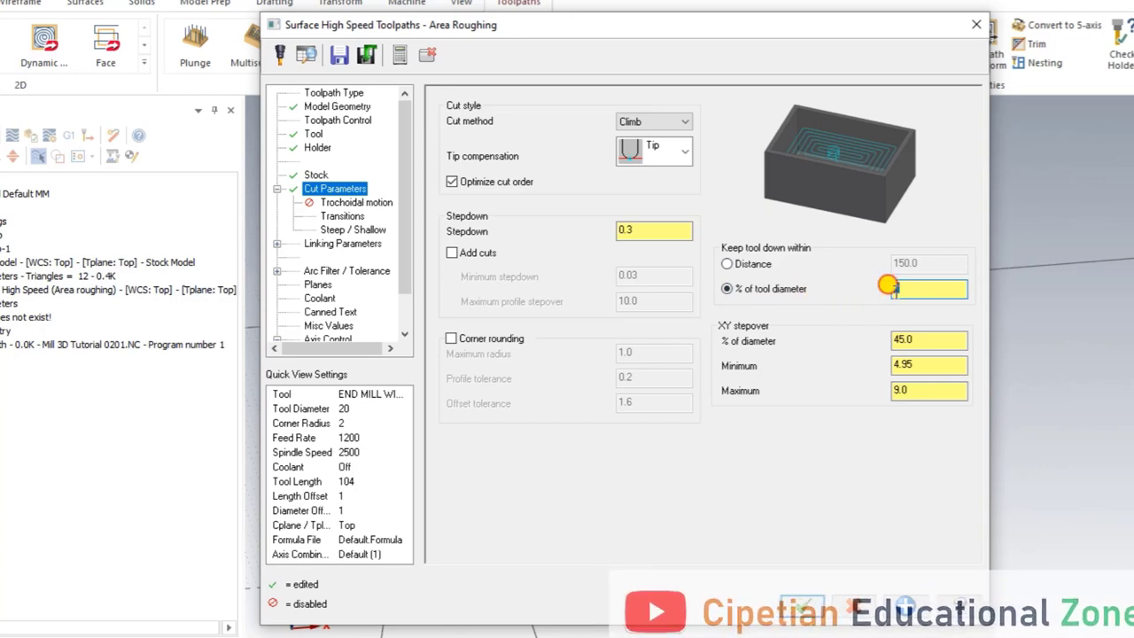
{"action": "type", "text": "0"}
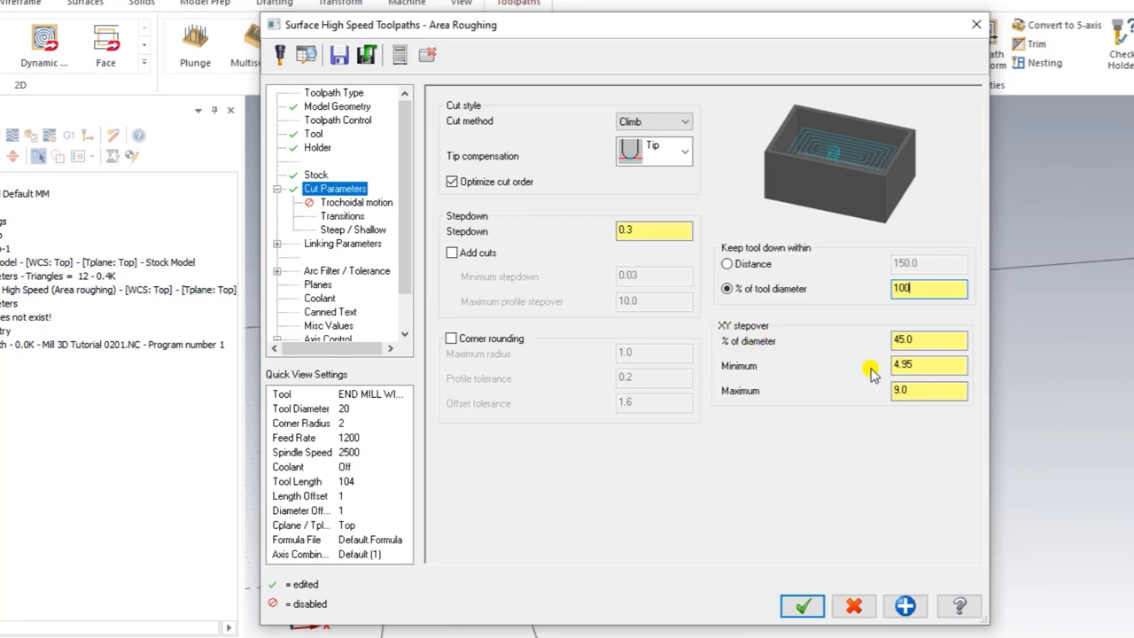
Set XY stepover to 55% of diameter and enable corner rounding with 1.0 maximum radius
{"action": "double_click", "coordinate": [897, 341]}
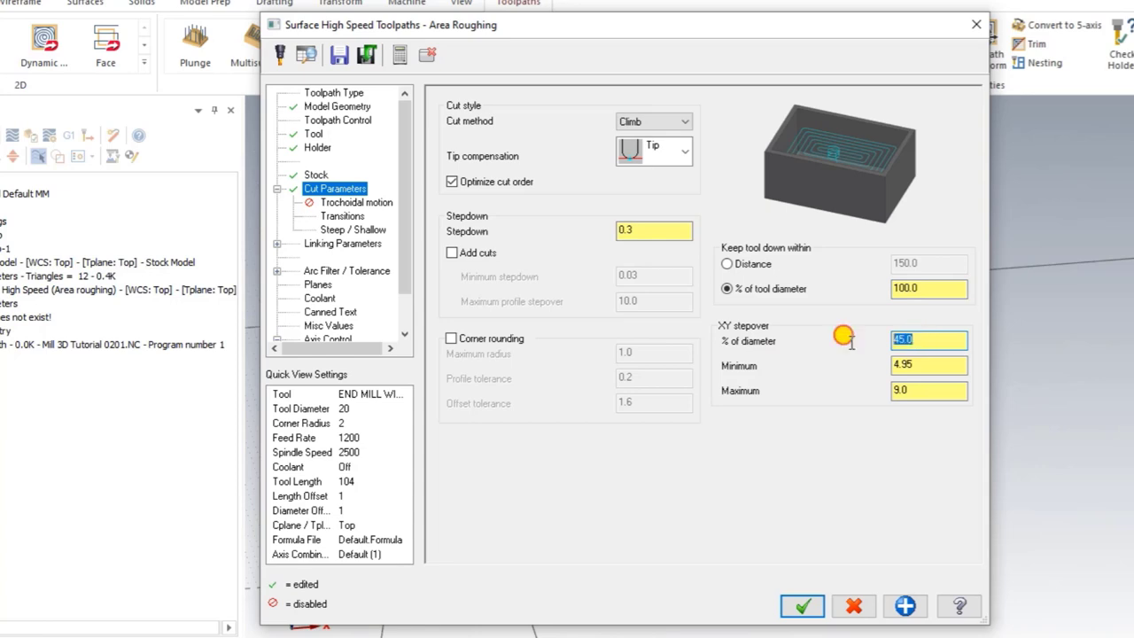
{"action": "type", "text": "55.0"}
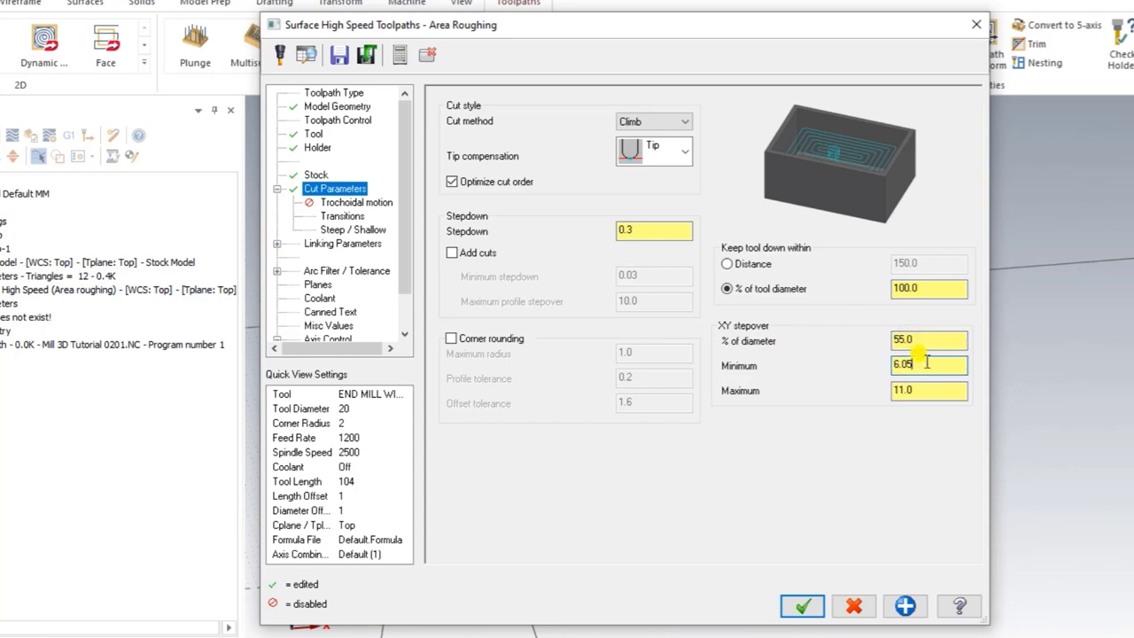
{"action": "left_click", "coordinate": [926, 340]}
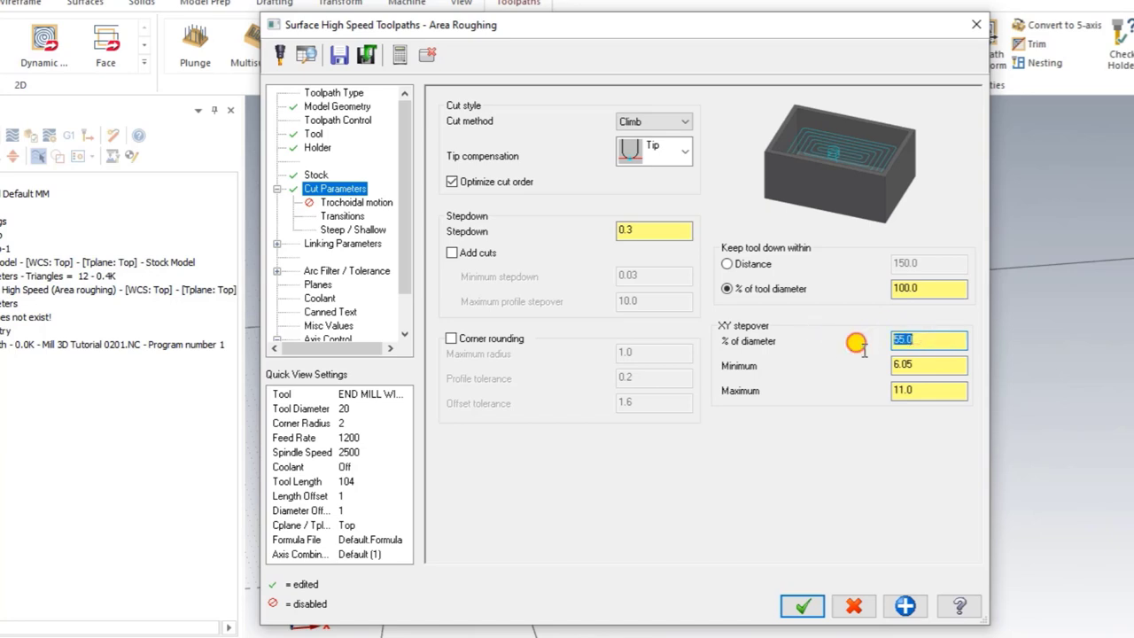
{"action": "key", "text": "Tab"}
{"action": "key", "text": "Tab"}
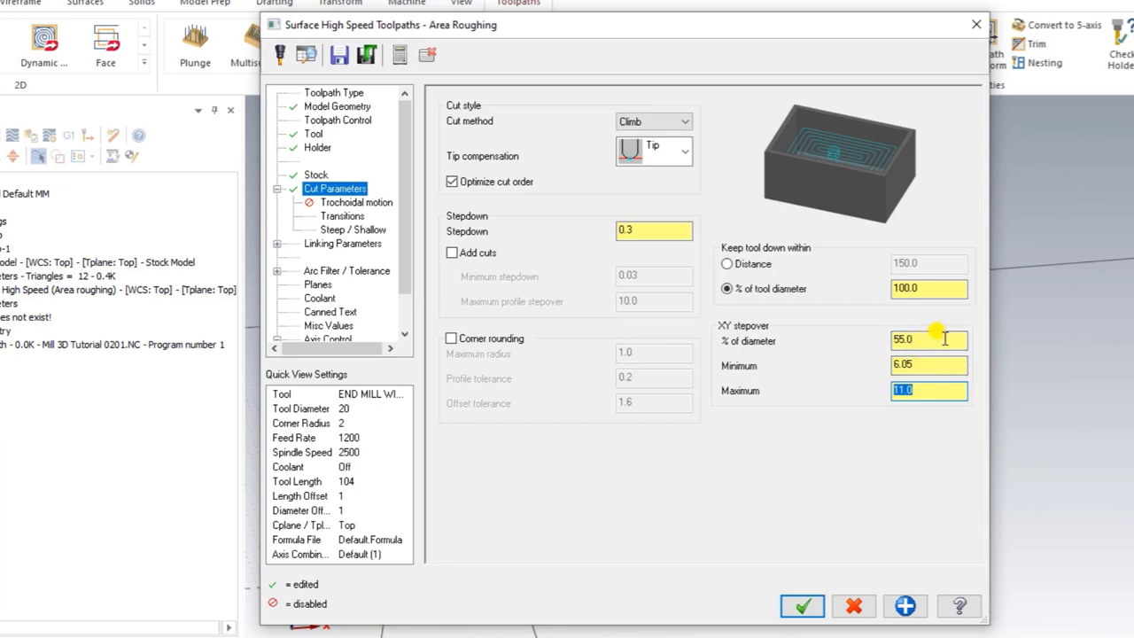
{"action": "left_click", "coordinate": [452, 338]}
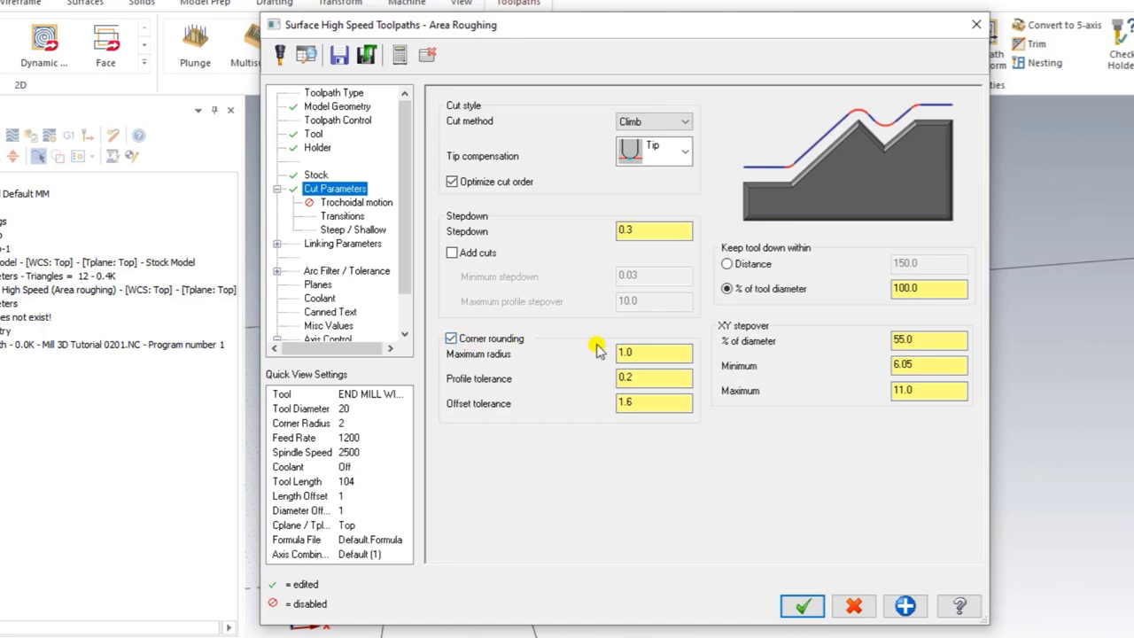
{"action": "left_click", "coordinate": [636, 353]}
{"action": "left_click", "coordinate": [647, 353]}
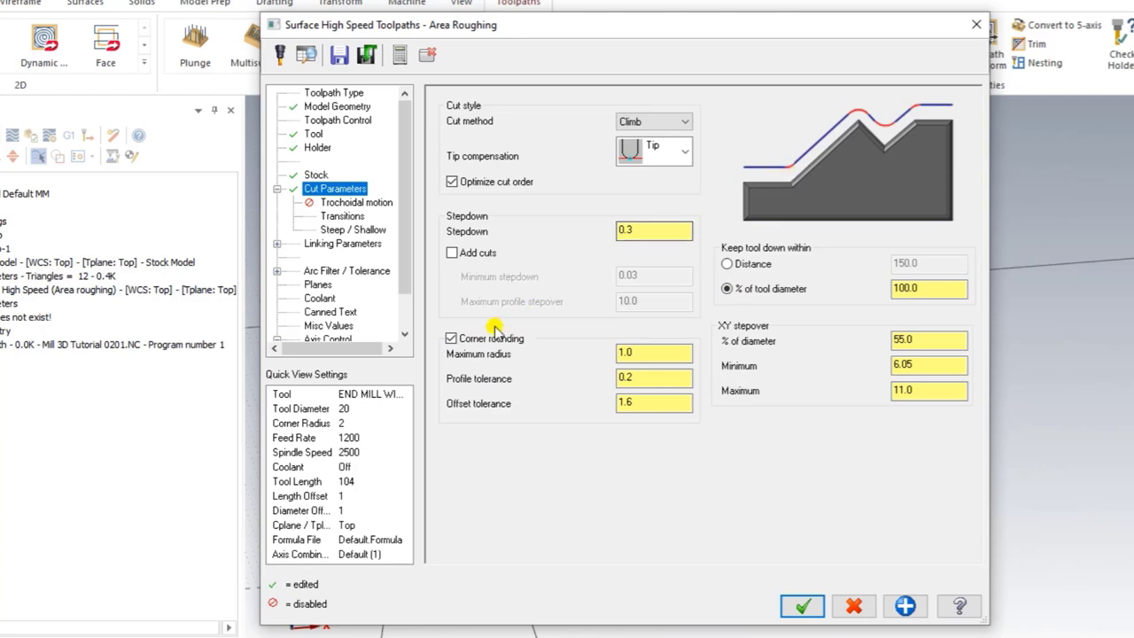
{"action": "left_click", "coordinate": [452, 339]}
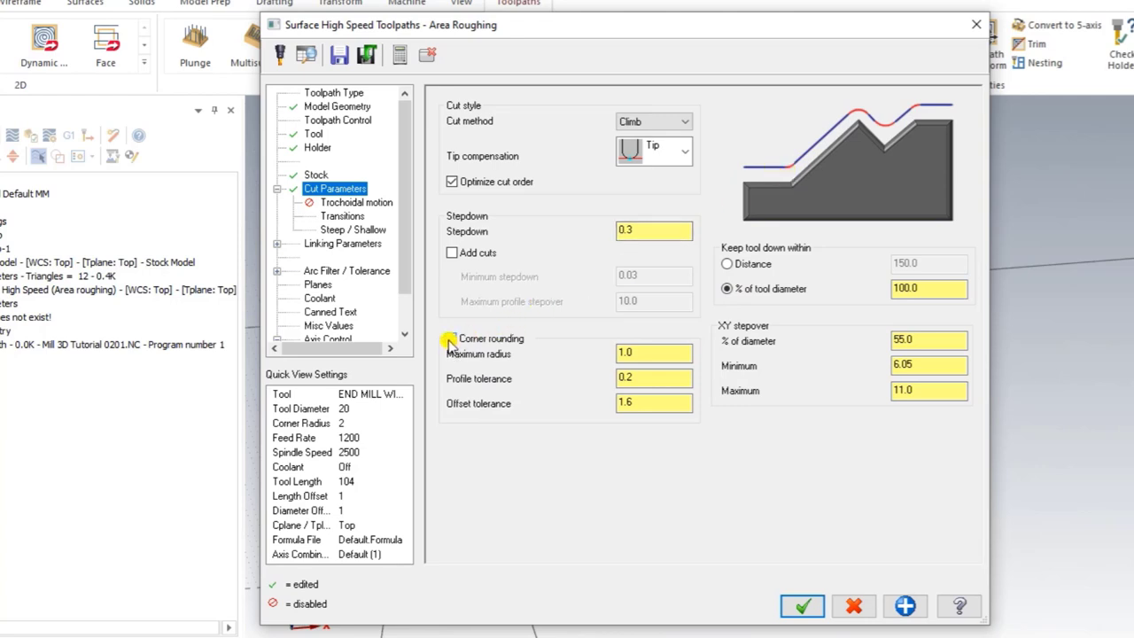
{"action": "left_click", "coordinate": [452, 339]}
{"action": "left_click", "coordinate": [338, 203]}
Switch the entry to a profile ramp with a 5.0 plunge angle
{"action": "left_click", "coordinate": [347, 218]}
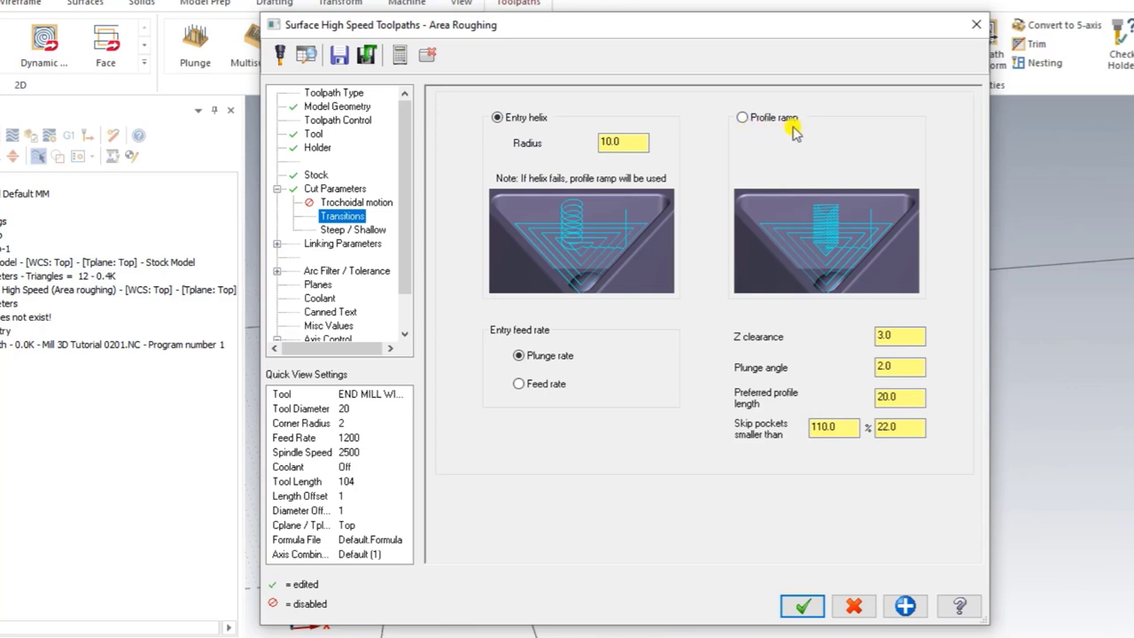
{"action": "left_click", "coordinate": [744, 118]}
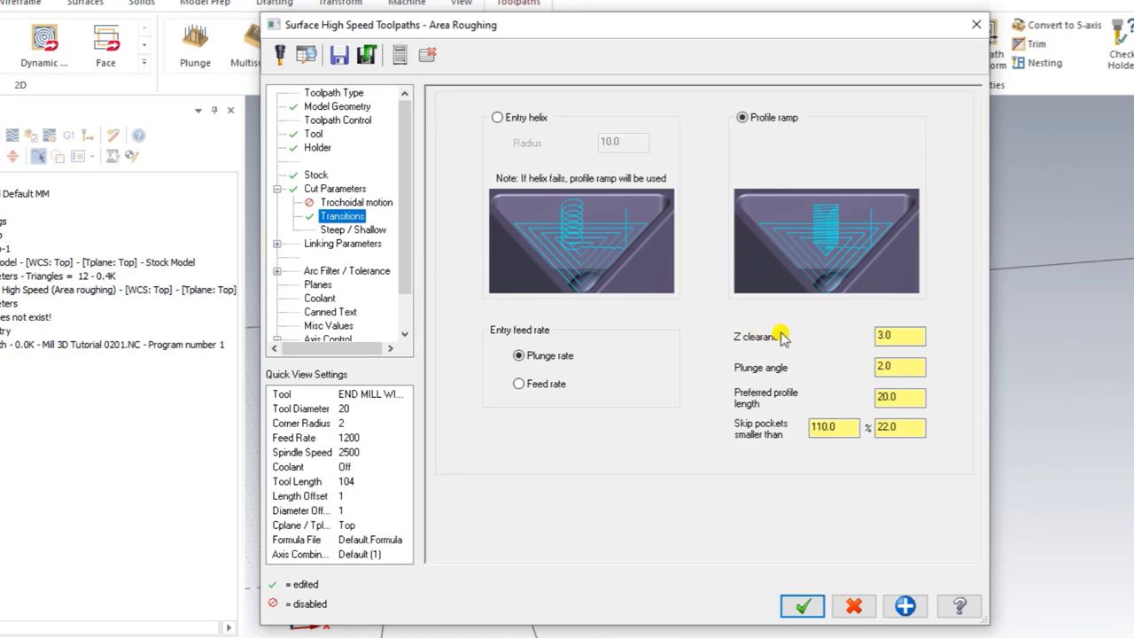
{"action": "double_click", "coordinate": [908, 339]}
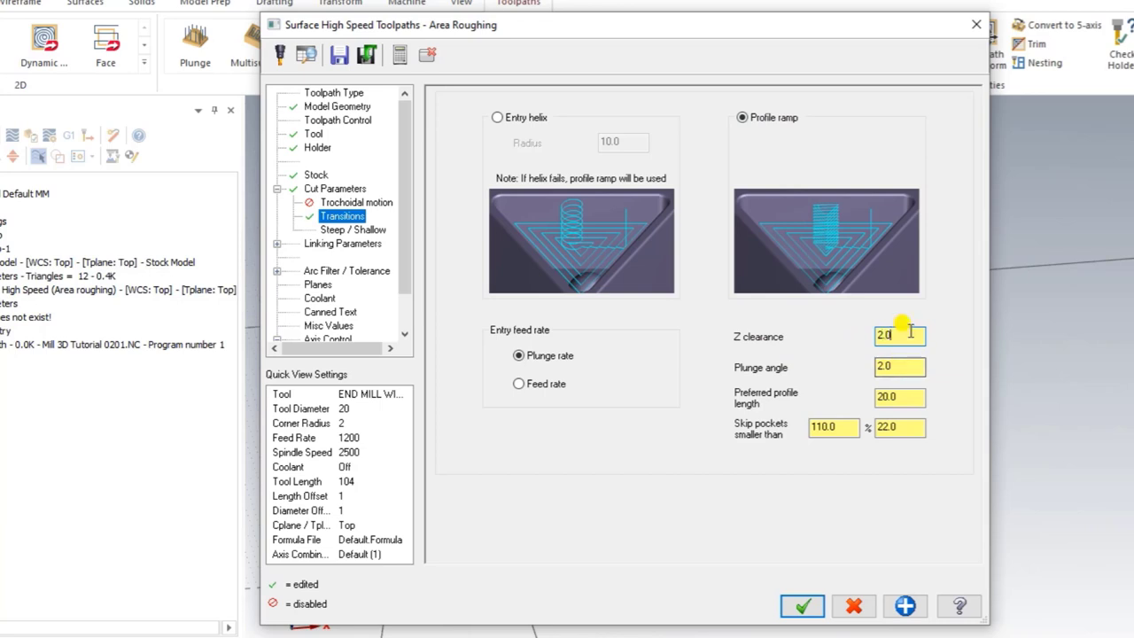
{"action": "left_click", "coordinate": [905, 334]}
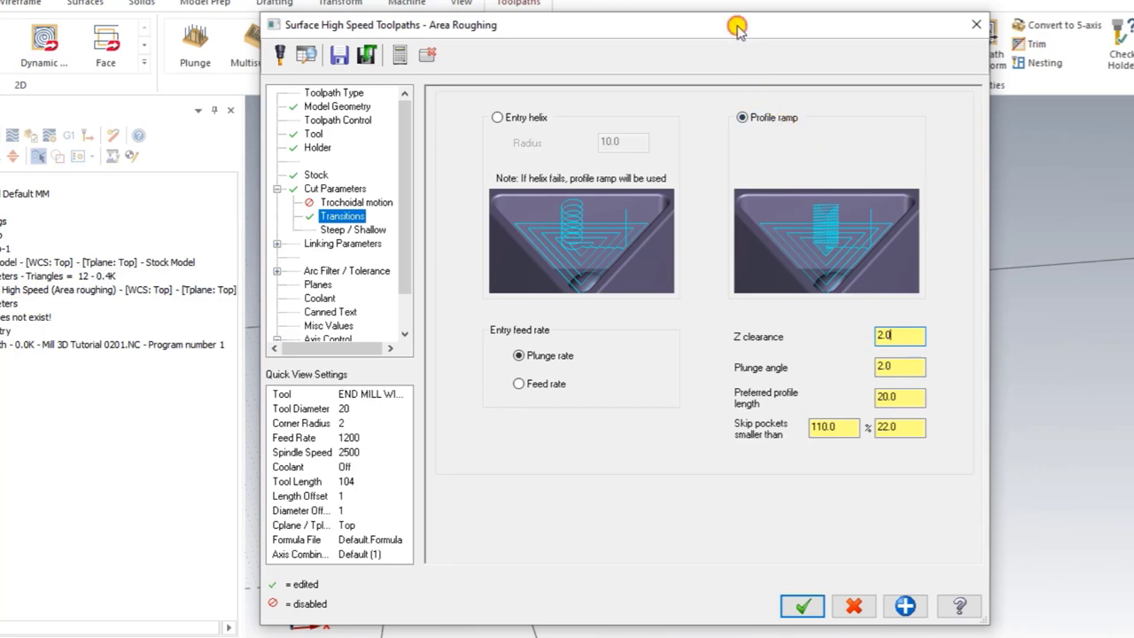
{"action": "left_click_drag", "start_coordinate": [737, 29], "coordinate": [743, 20]}
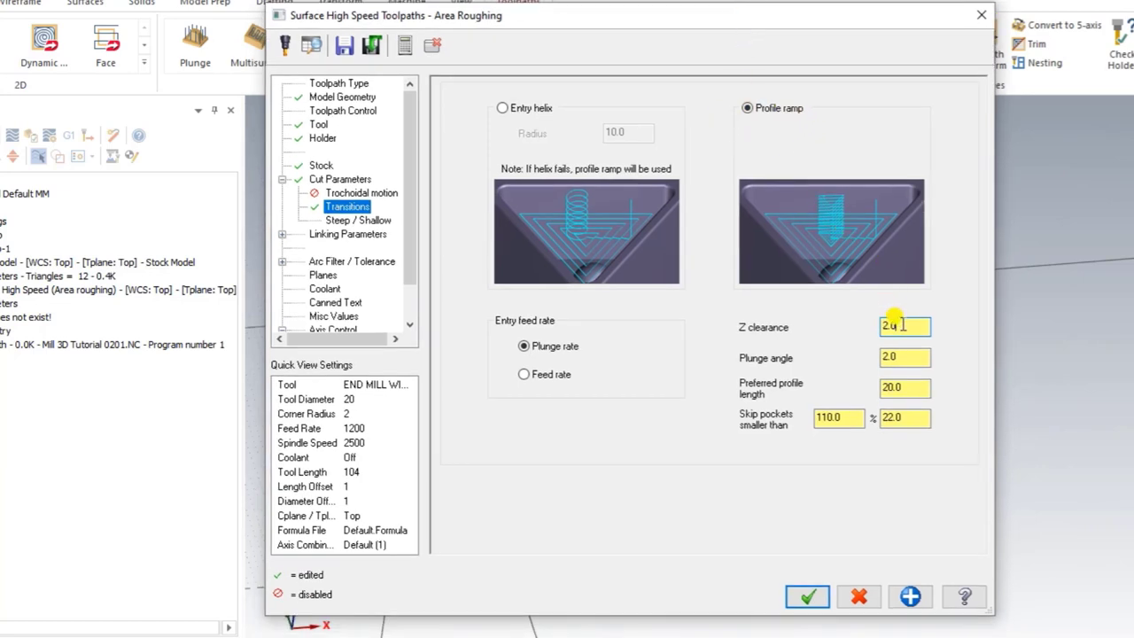
{"action": "left_click_drag", "start_coordinate": [912, 357], "coordinate": [844, 364]}
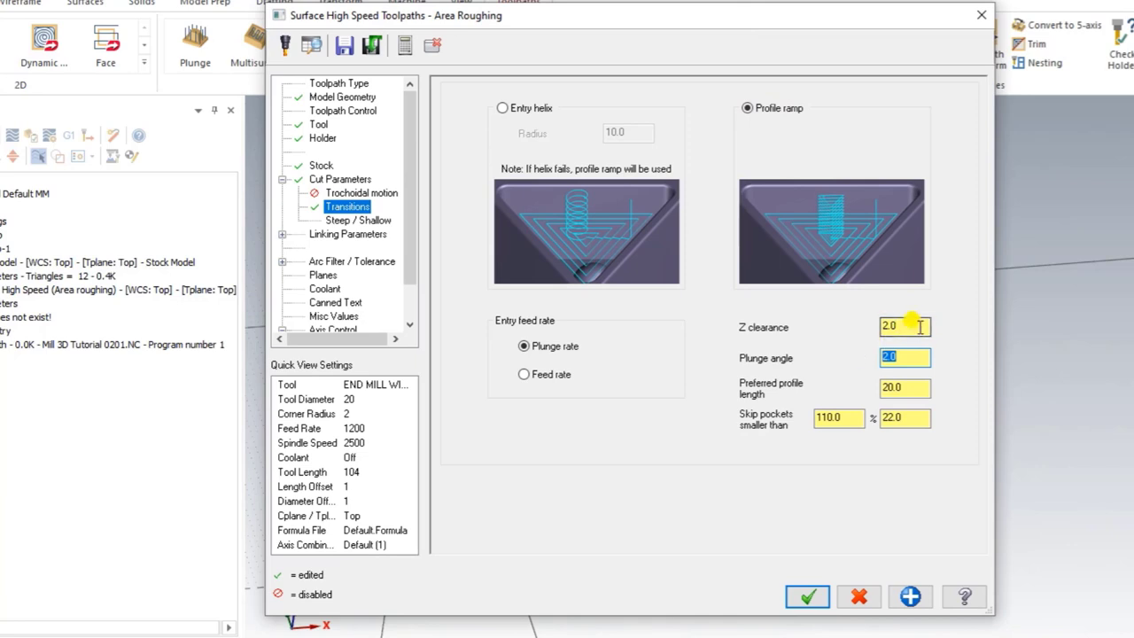
{"action": "left_click_drag", "start_coordinate": [921, 327], "coordinate": [855, 336]}
{"action": "left_click_drag", "start_coordinate": [913, 358], "coordinate": [848, 365]}
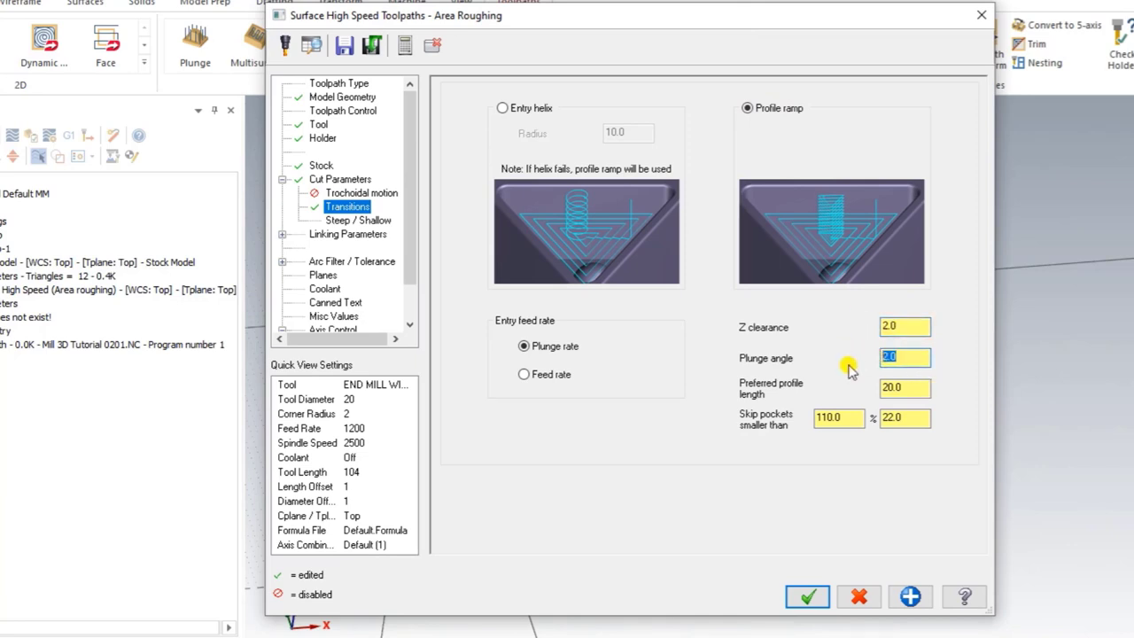
{"action": "type", "text": "5.0"}
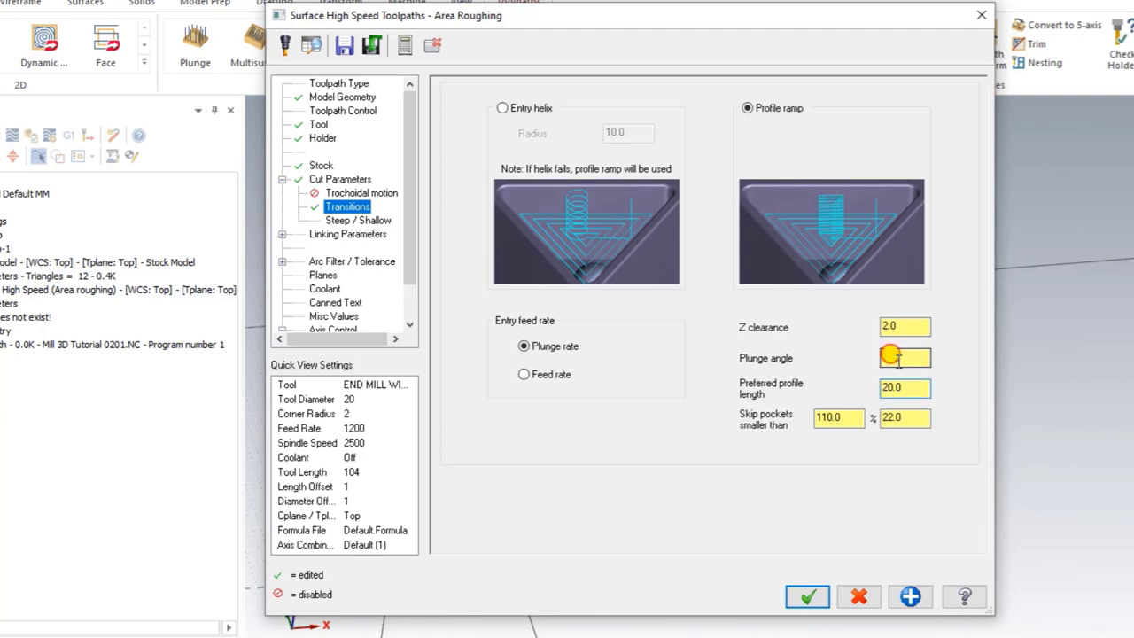
{"action": "left_click", "coordinate": [902, 358]}
Skip pockets smaller than 200.0% (40.0)
{"action": "left_click", "coordinate": [909, 419]}
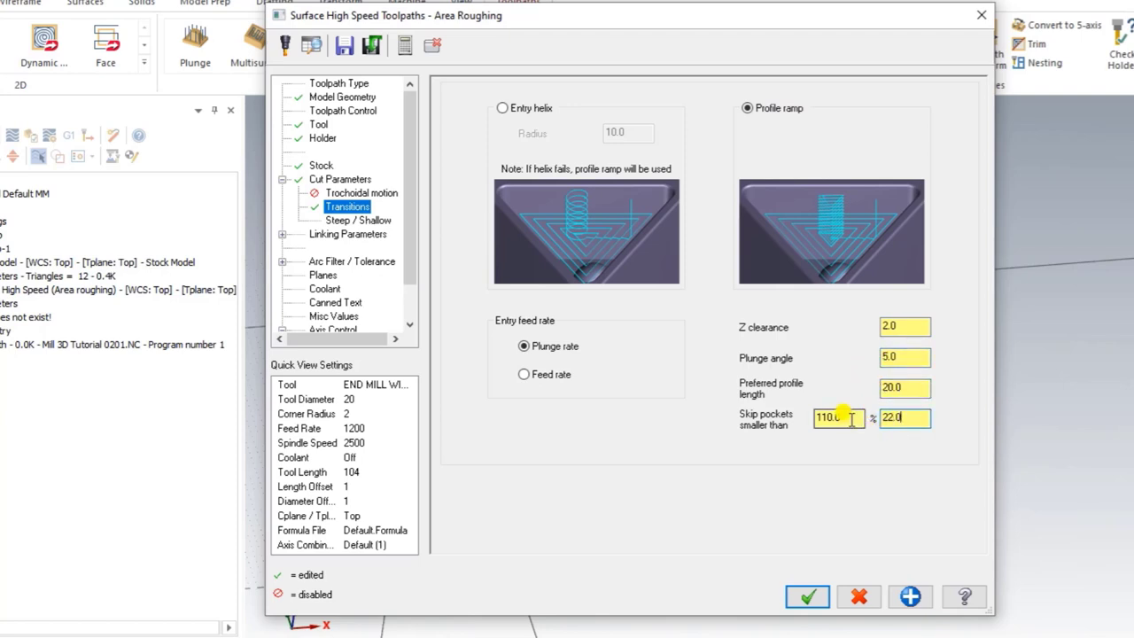
{"action": "double_click", "coordinate": [846, 416]}
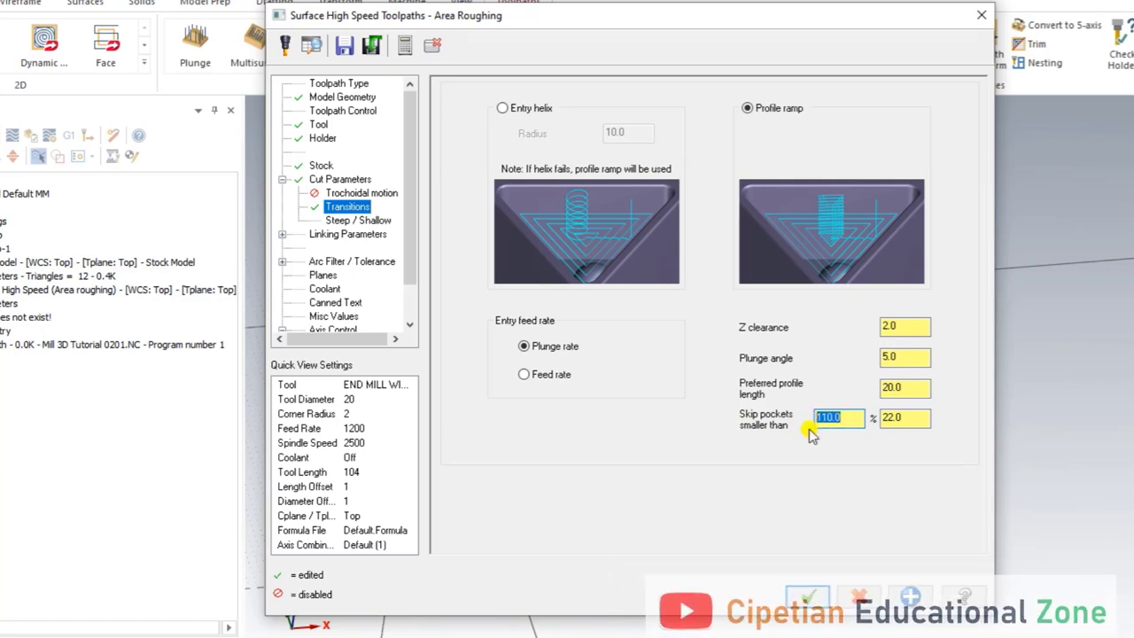
{"action": "type", "text": "200"}
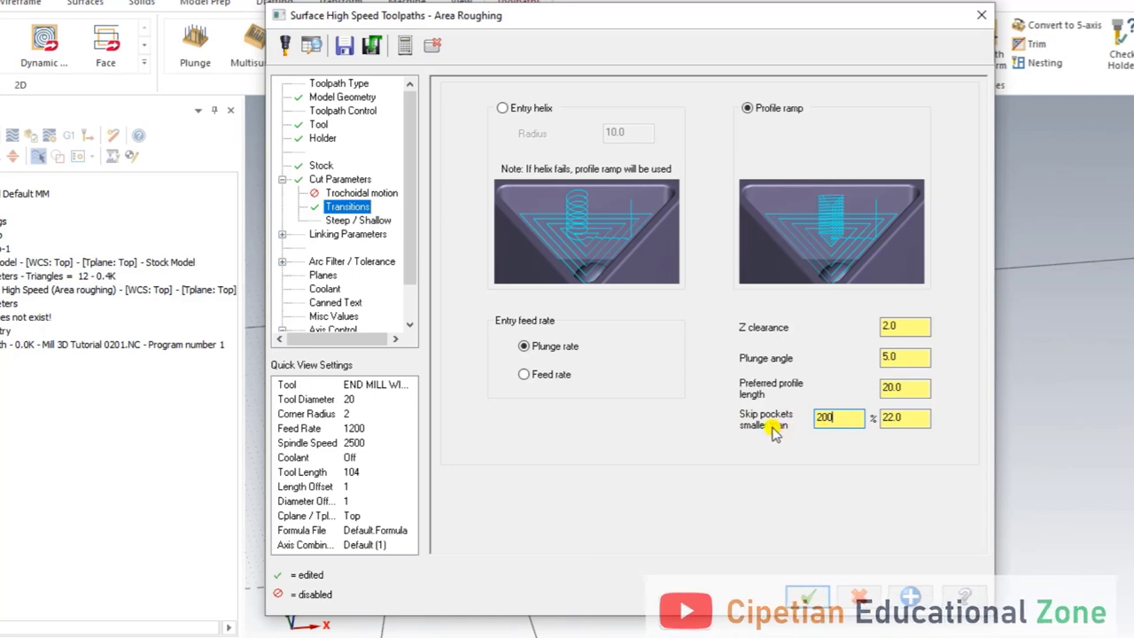
{"action": "double_click", "coordinate": [912, 417]}
{"action": "type", "text": "40.0"}
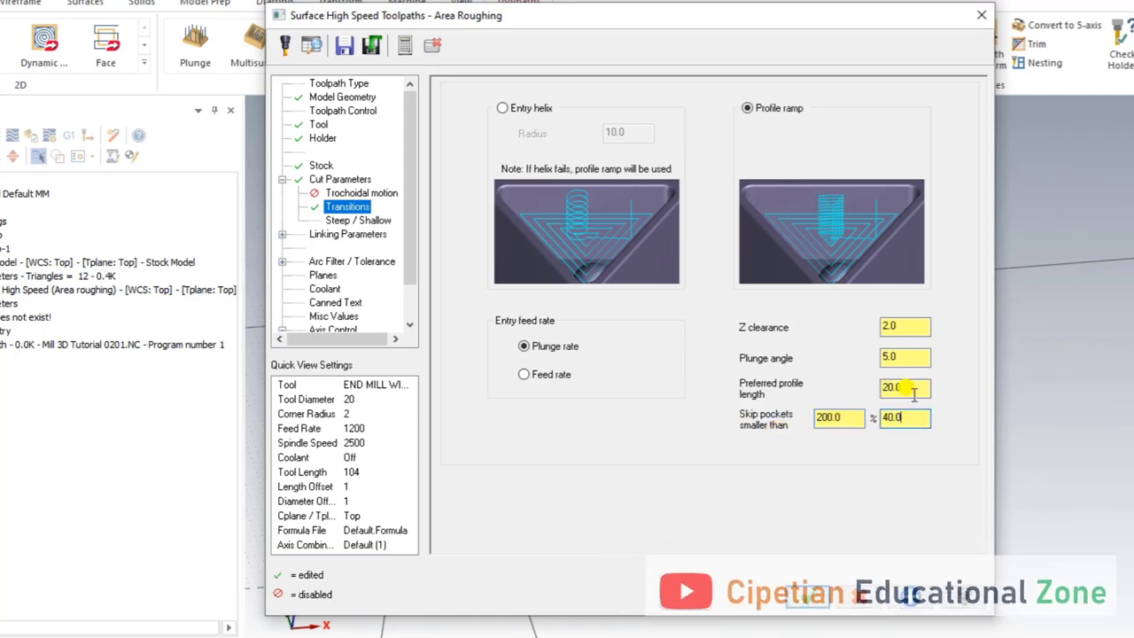
{"action": "left_click", "coordinate": [855, 417]}
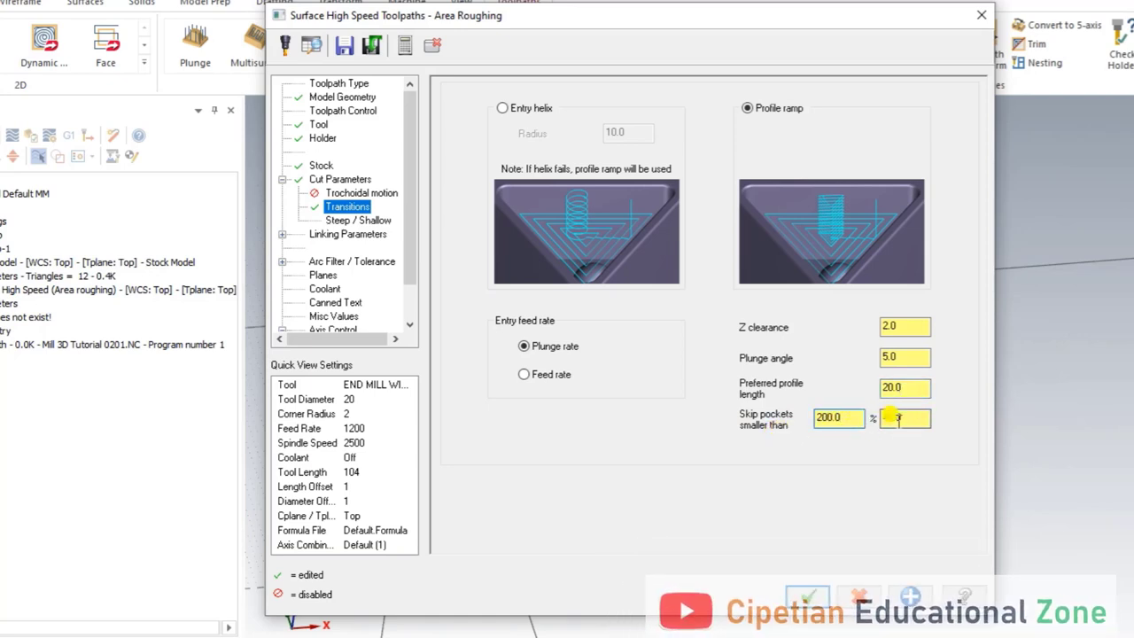
{"action": "left_click", "coordinate": [846, 415]}
{"action": "left_click_drag", "start_coordinate": [846, 415], "coordinate": [802, 423]}
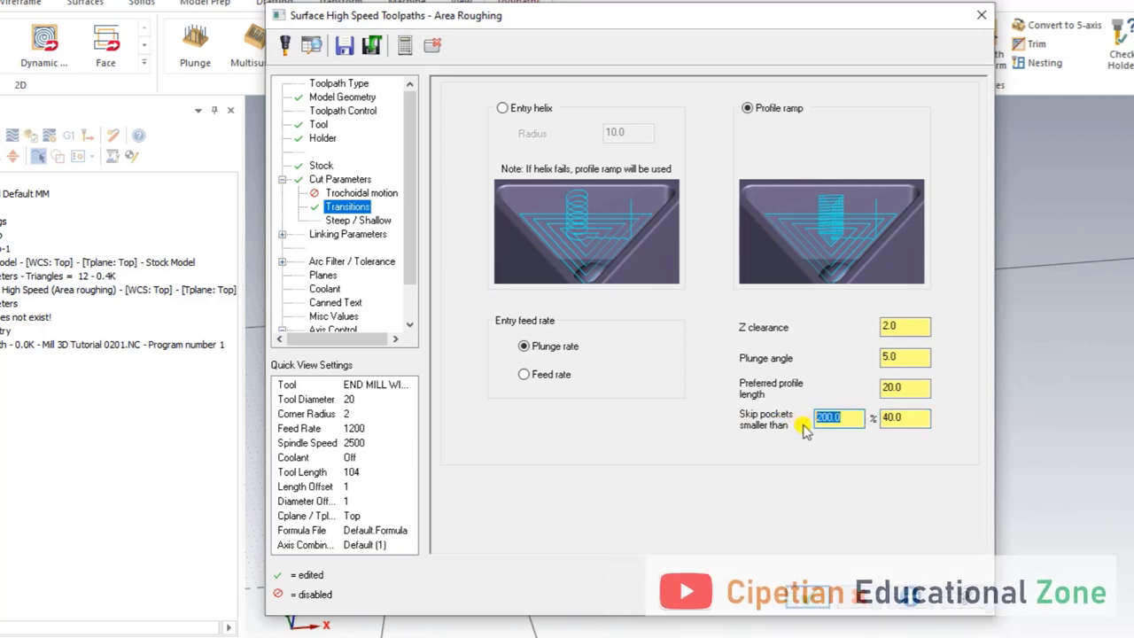
{"action": "left_click", "coordinate": [356, 220]}
Leave the Steep/Shallow maximum depth limit off and review the Linking Parameters page
{"action": "left_click", "coordinate": [356, 235]}
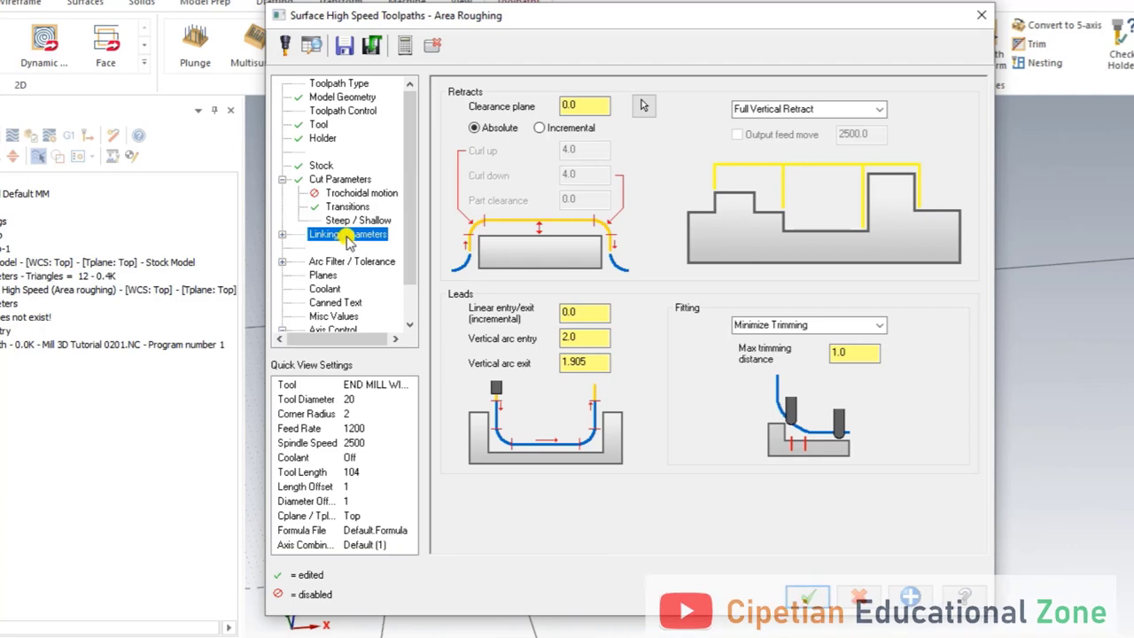
{"action": "left_click", "coordinate": [347, 221]}
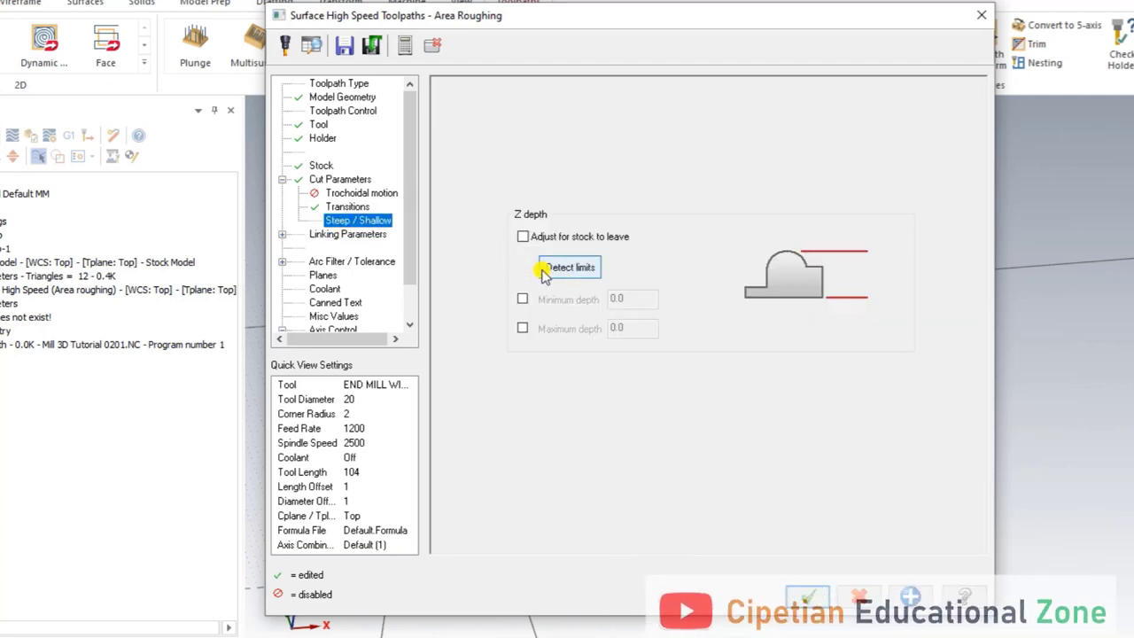
{"action": "left_click", "coordinate": [521, 329]}
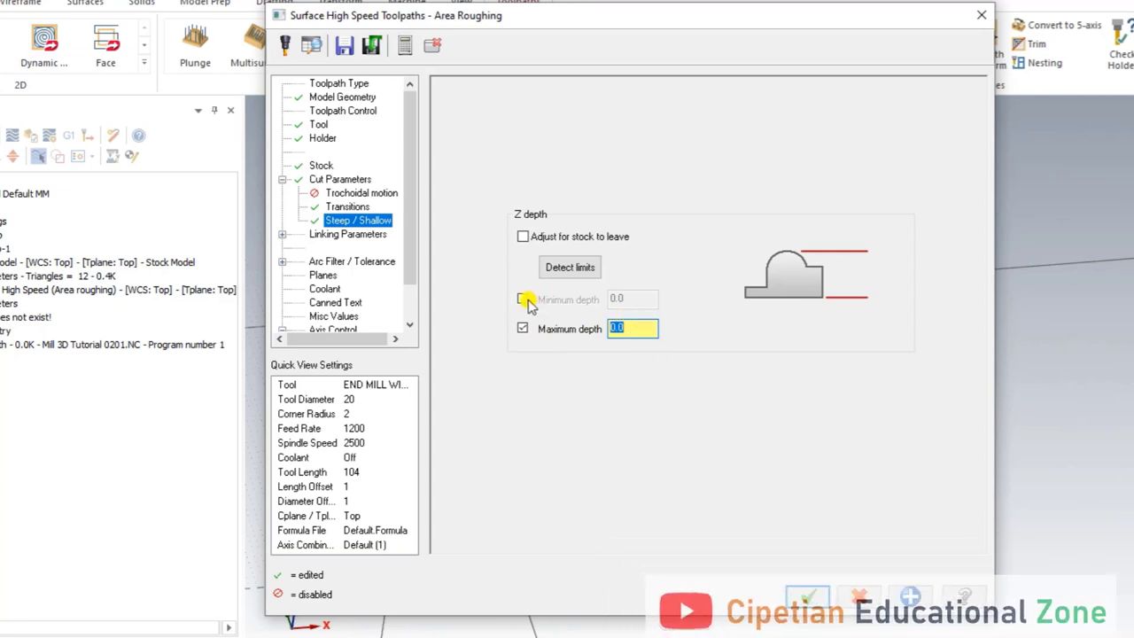
{"action": "left_click", "coordinate": [522, 329]}
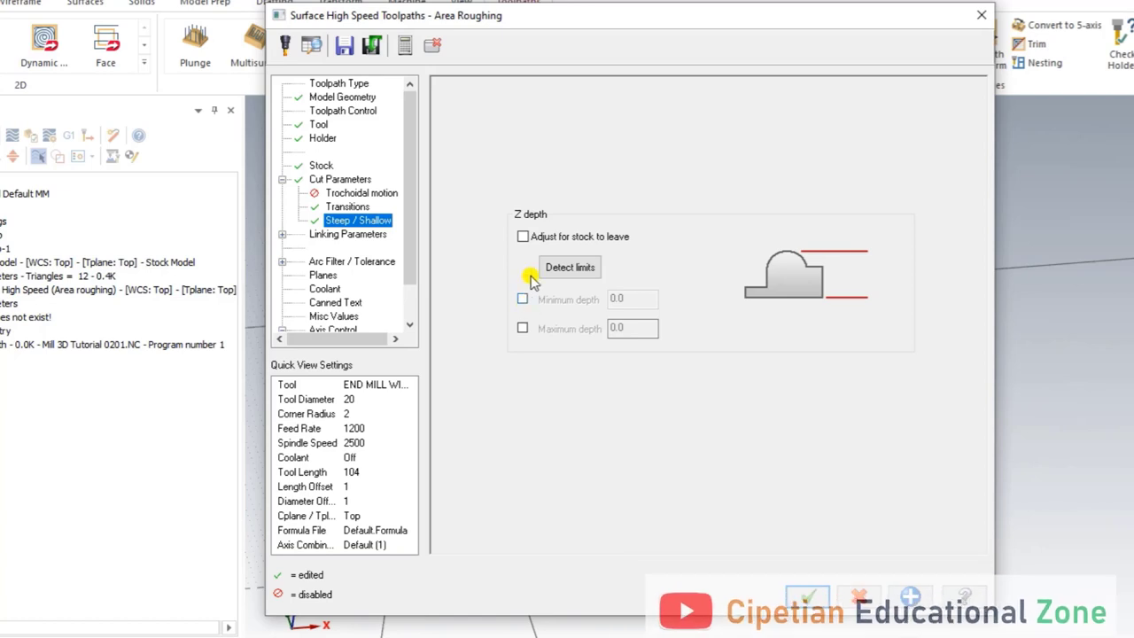
{"action": "left_click", "coordinate": [366, 236]}
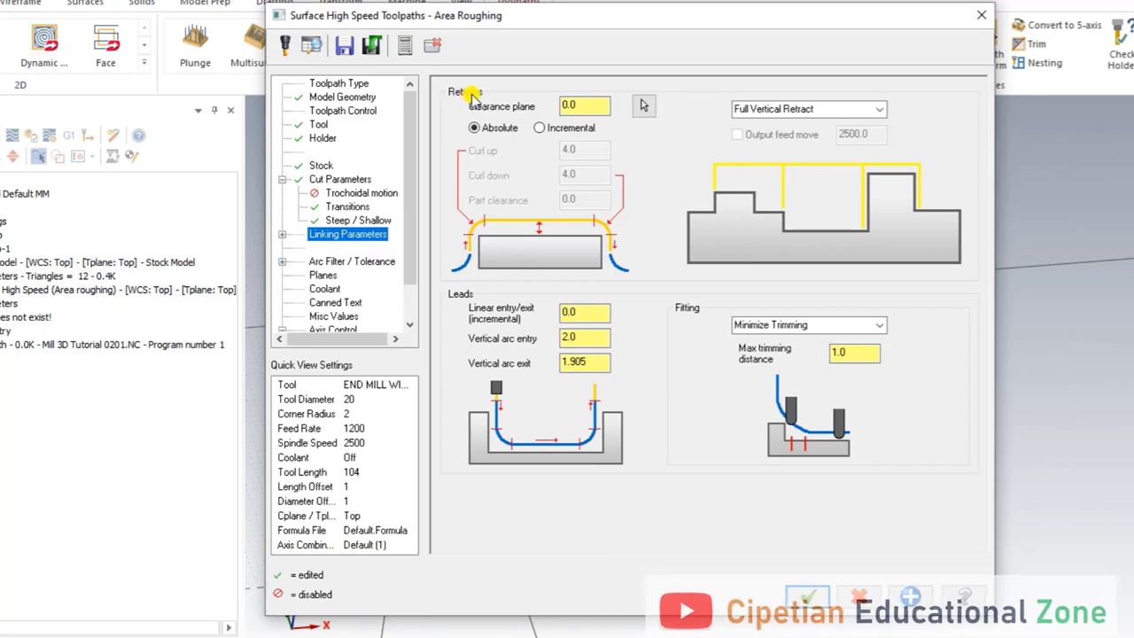
Set a 50.0 clearance plane with minimum vertical retract at a 5000.0 retract feed
{"action": "double_click", "coordinate": [580, 106]}
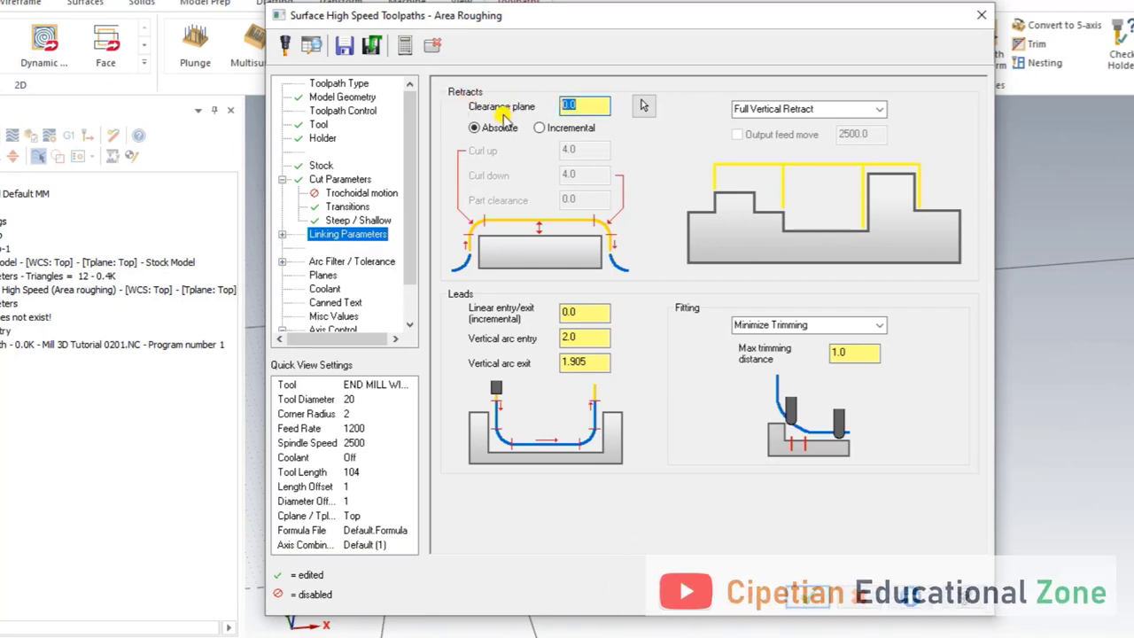
{"action": "type", "text": "50"}
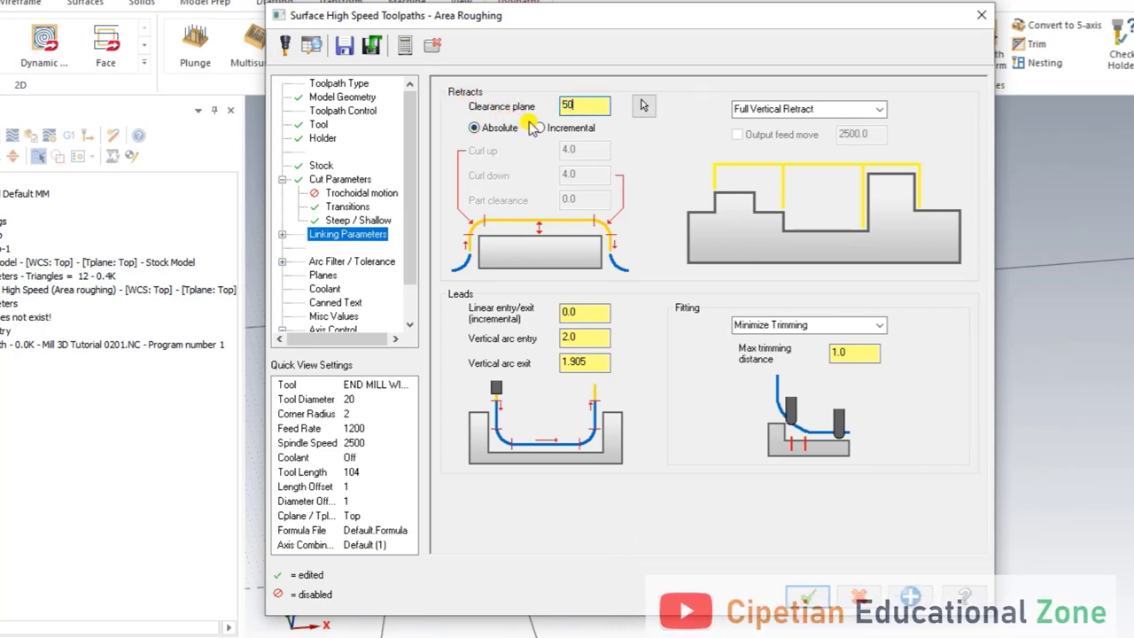
{"action": "type", "text": ".0"}
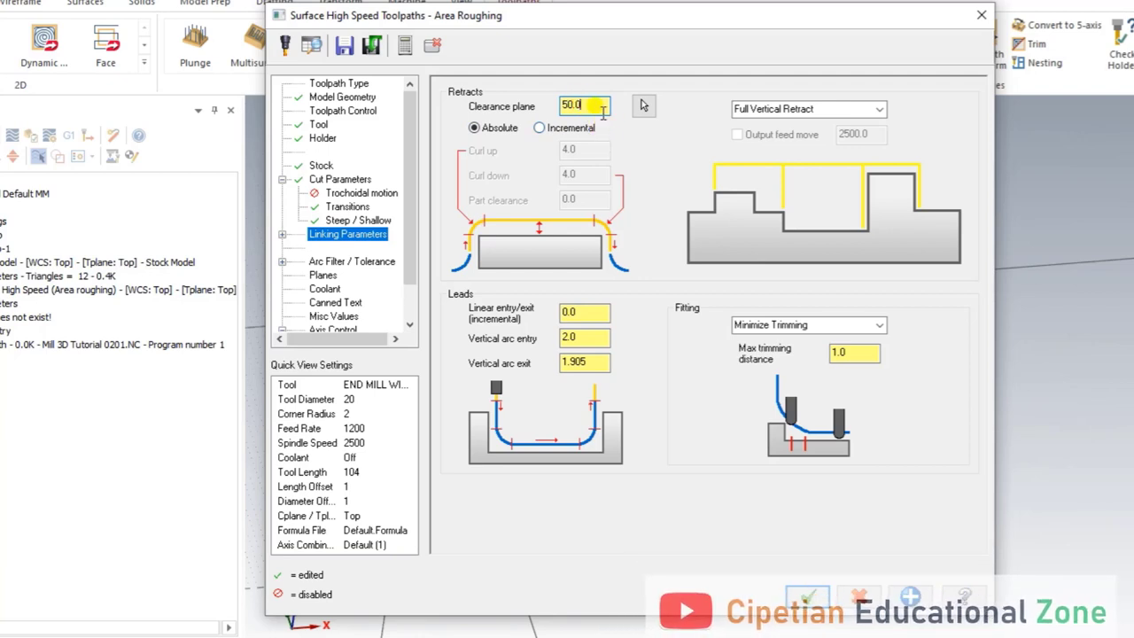
{"action": "left_click_drag", "start_coordinate": [582, 106], "coordinate": [535, 106]}
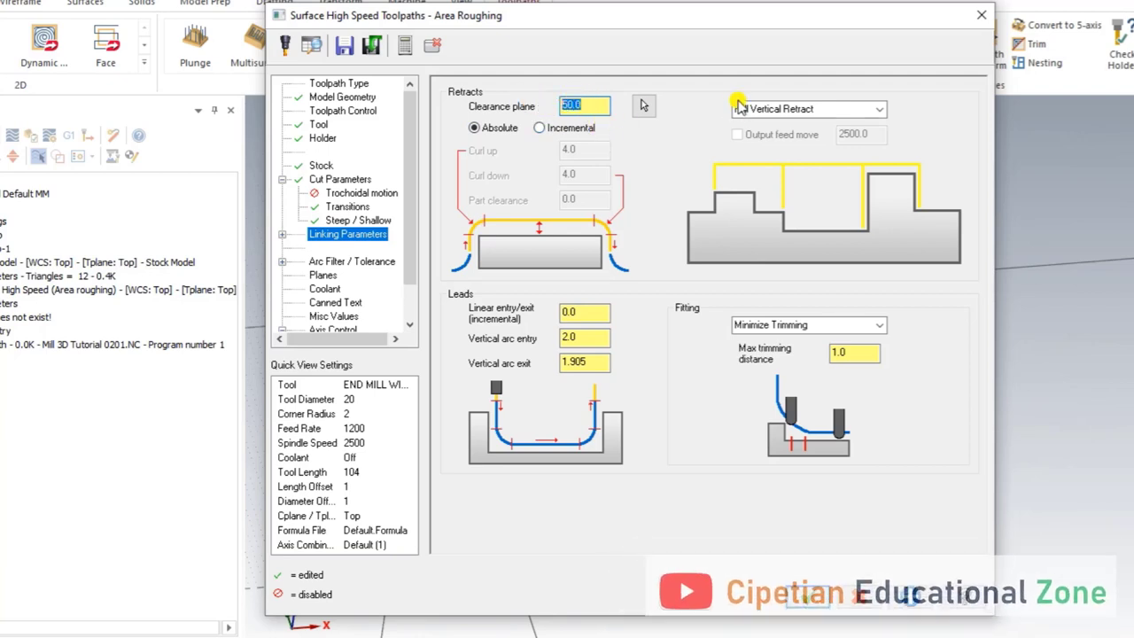
{"action": "left_click", "coordinate": [881, 110]}
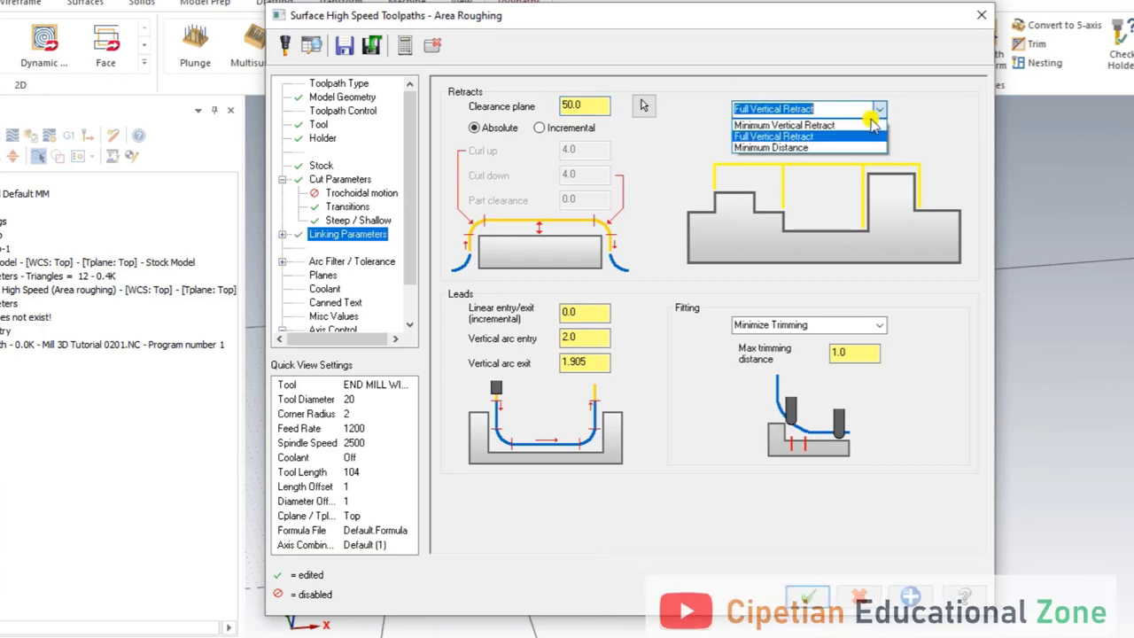
{"action": "left_click", "coordinate": [762, 125]}
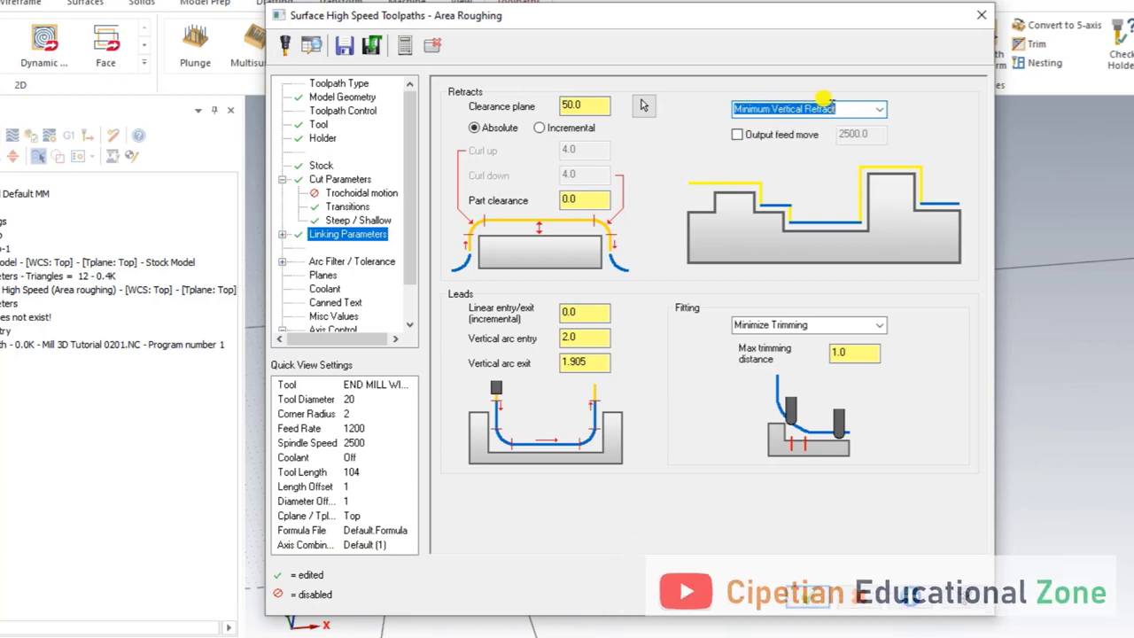
{"action": "left_click", "coordinate": [848, 108]}
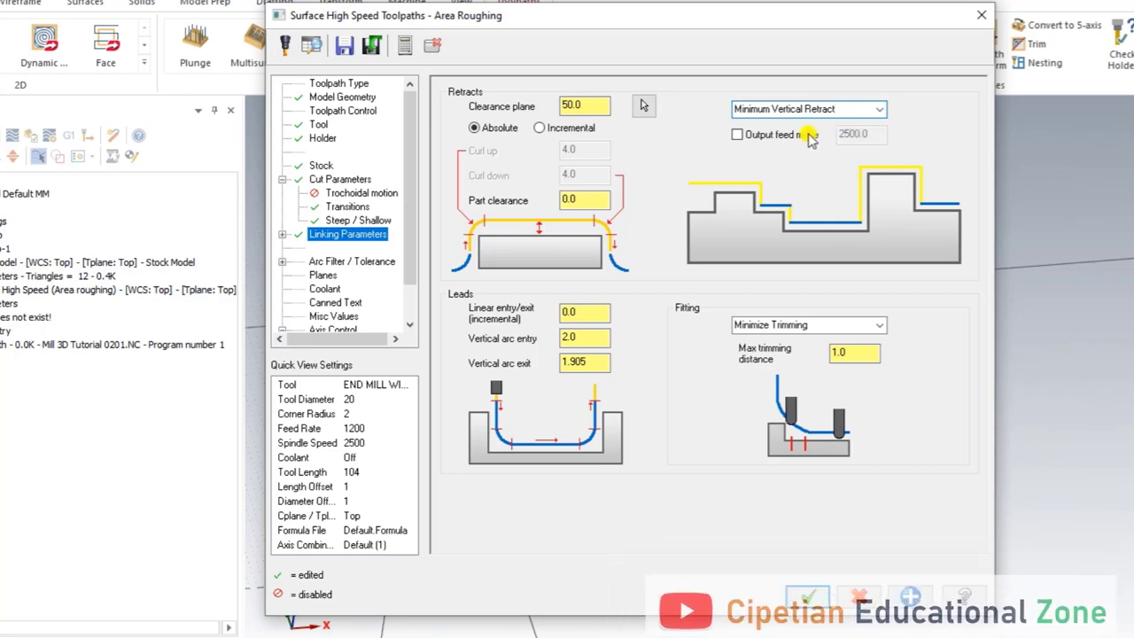
{"action": "left_click", "coordinate": [736, 135]}
{"action": "double_click", "coordinate": [856, 133]}
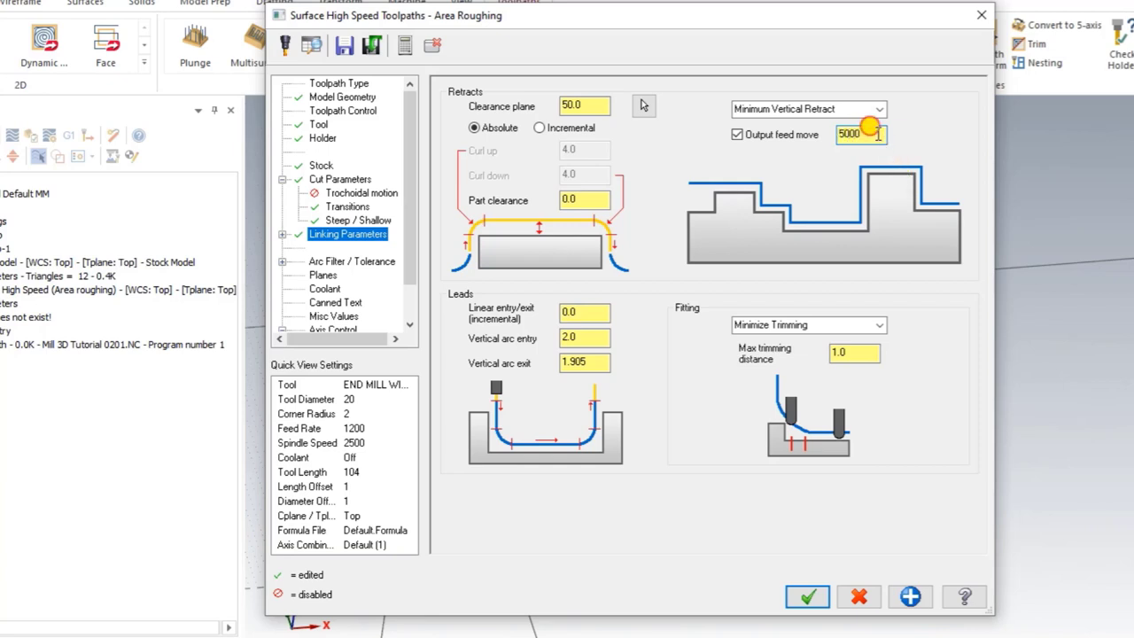
{"action": "left_click_drag", "start_coordinate": [877, 133], "coordinate": [814, 136]}
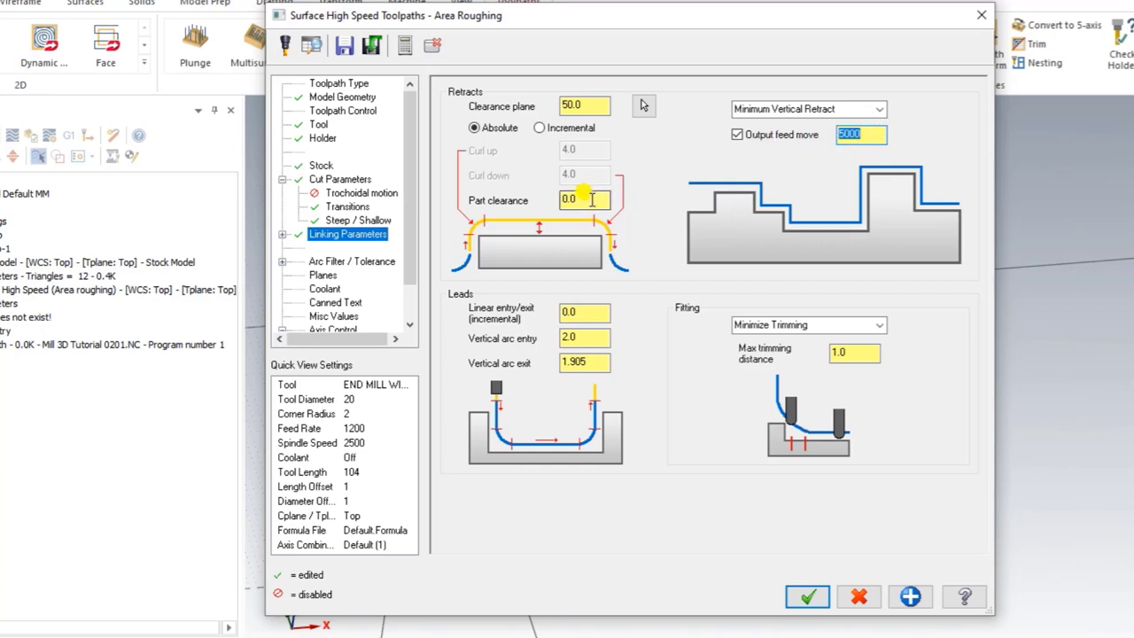
Set the part clearance to 5.0
{"action": "left_click_drag", "start_coordinate": [585, 201], "coordinate": [547, 208]}
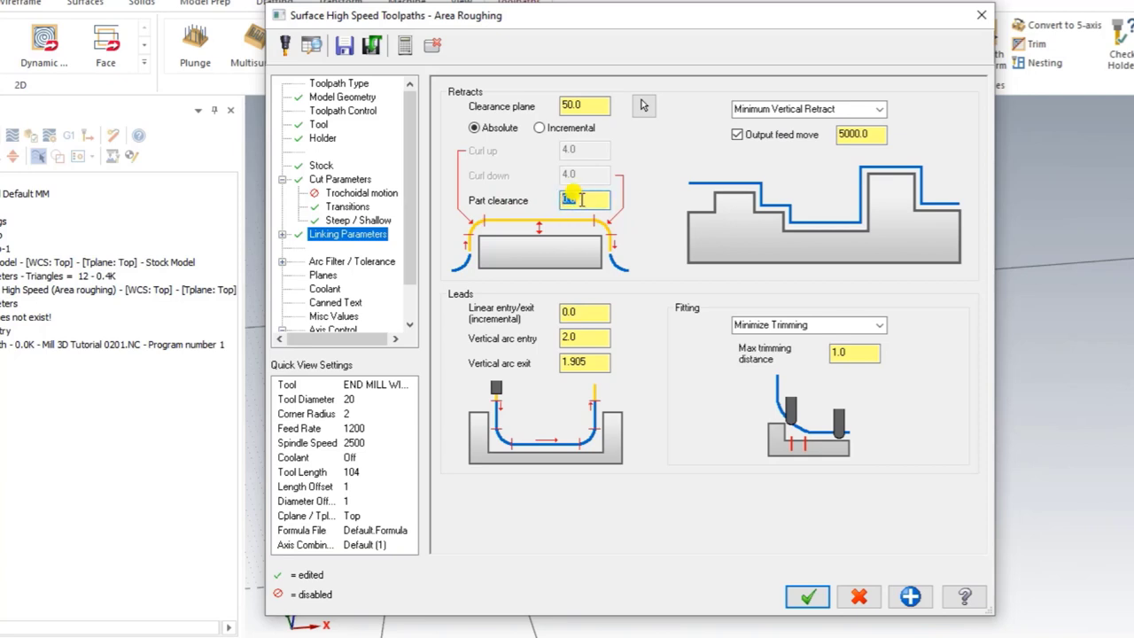
{"action": "left_click", "coordinate": [537, 206]}
{"action": "left_click", "coordinate": [588, 200]}
{"action": "double_click", "coordinate": [592, 199]}
{"action": "type", "text": "5.0"}
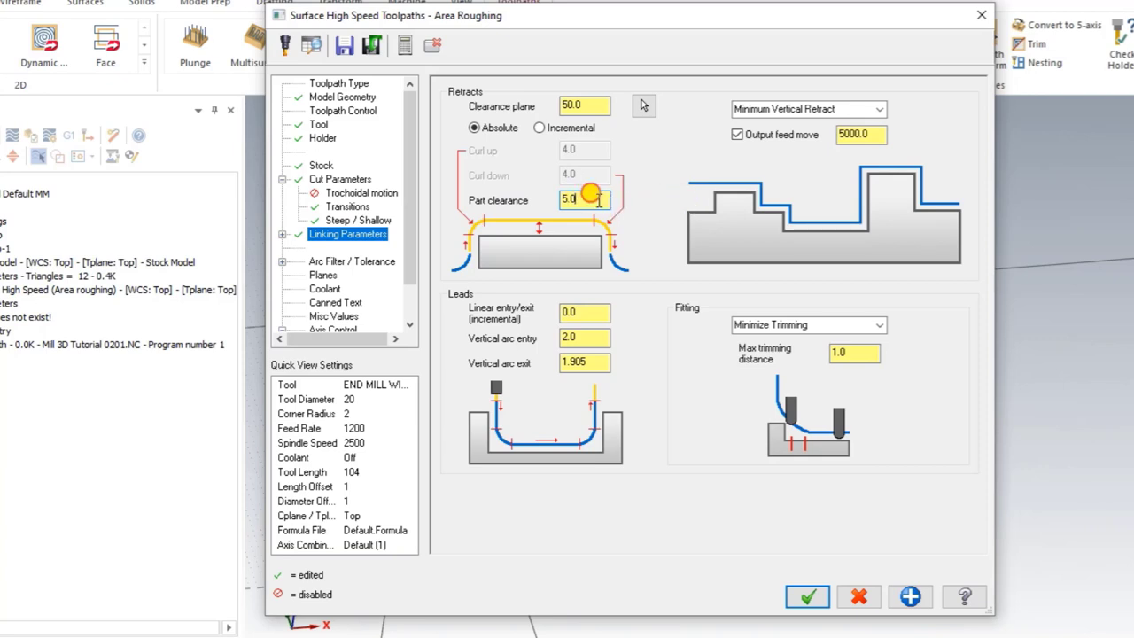
{"action": "left_click_drag", "start_coordinate": [602, 200], "coordinate": [556, 201]}
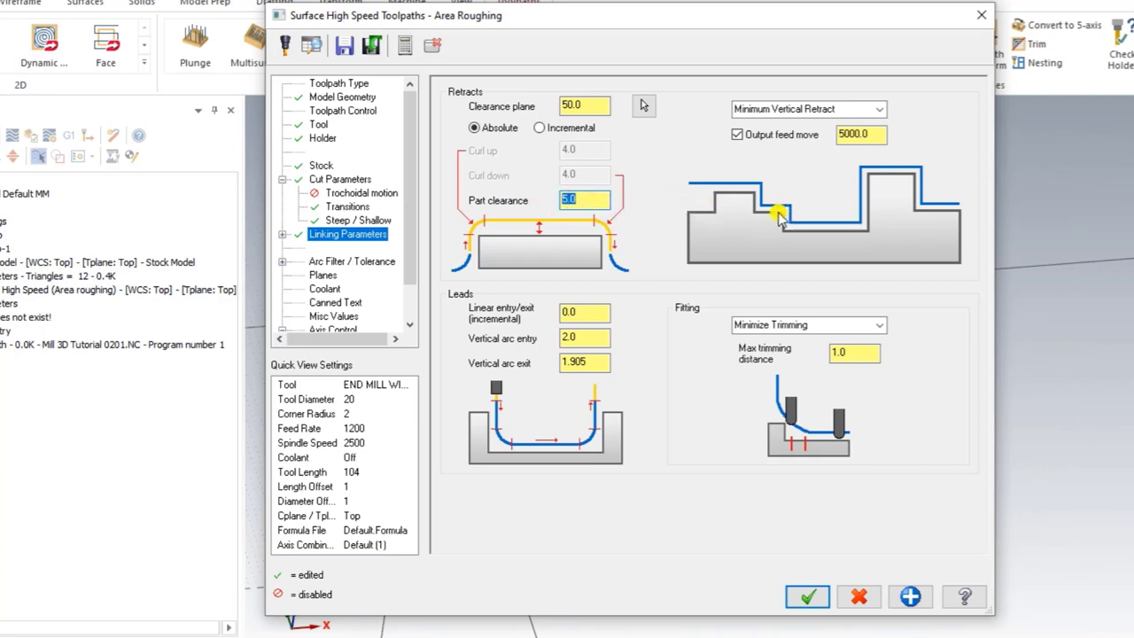
{"action": "left_click", "coordinate": [605, 199]}
{"action": "left_click_drag", "start_coordinate": [605, 200], "coordinate": [529, 200]}
{"action": "left_click", "coordinate": [359, 262]}
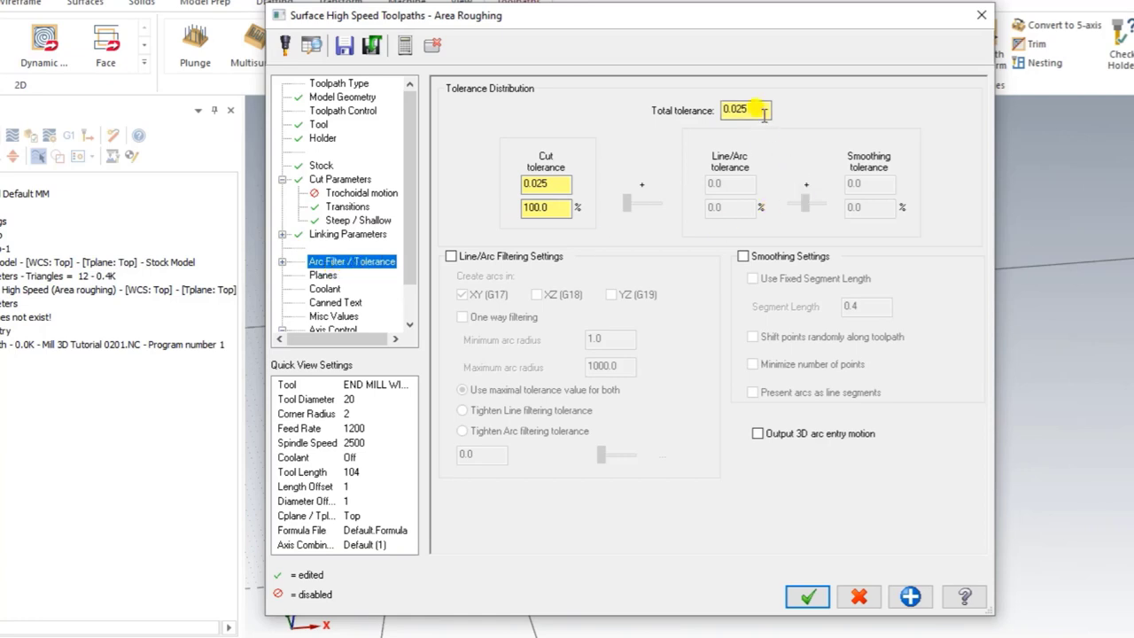
Set total tolerance to 0.1 and generate the rest roughing toolpath, dismissing the limits message
{"action": "double_click", "coordinate": [733, 110]}
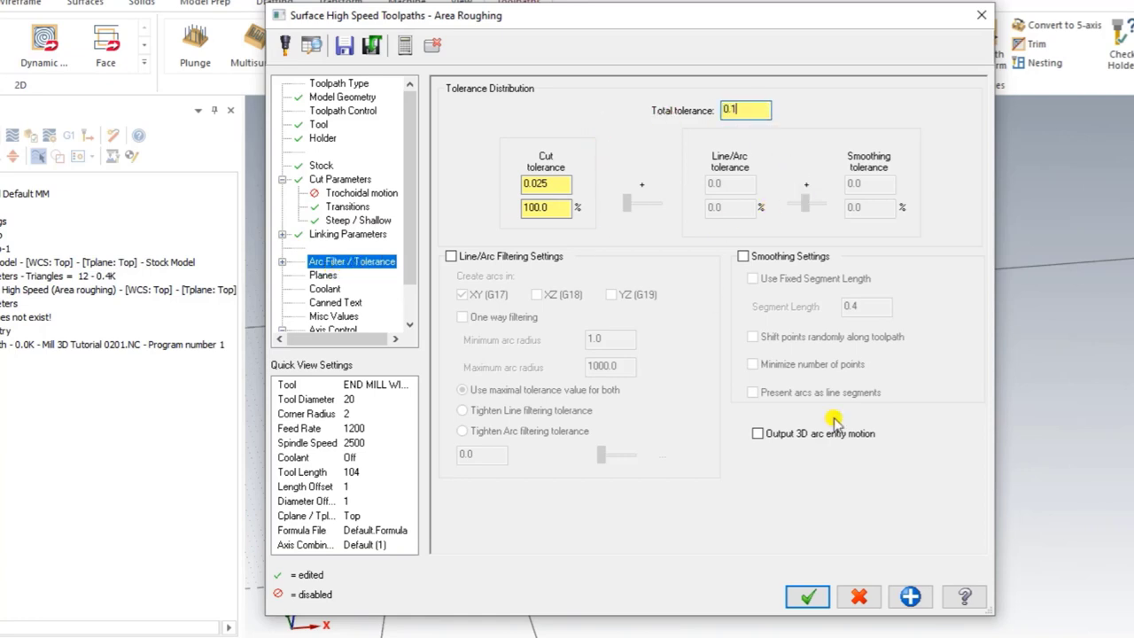
{"action": "left_click", "coordinate": [807, 596]}
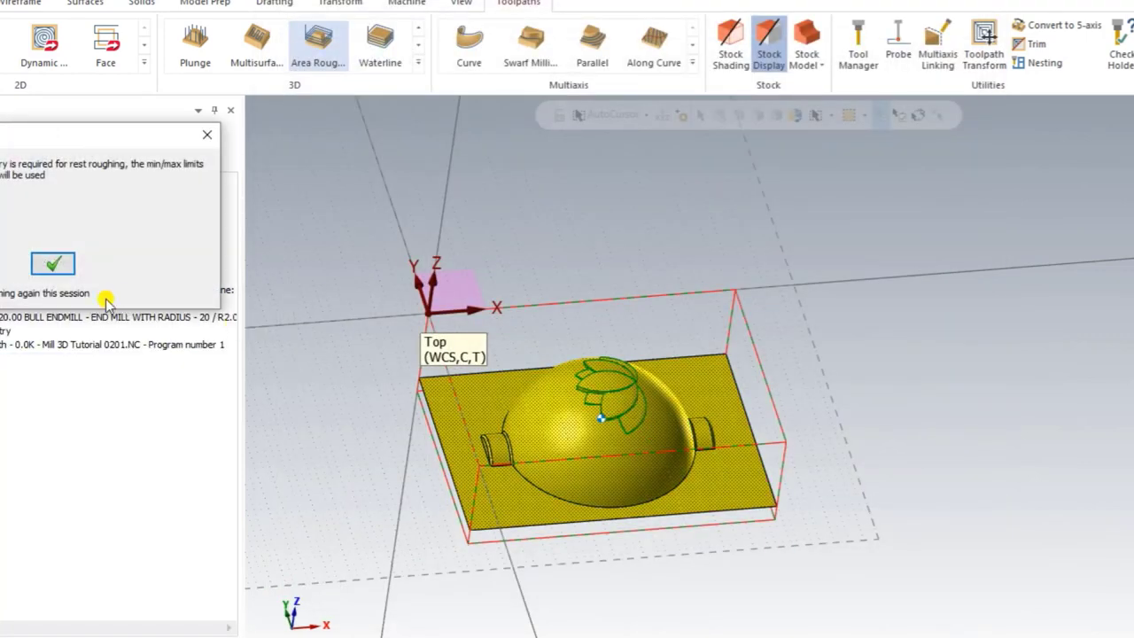
{"action": "left_click", "coordinate": [49, 266]}
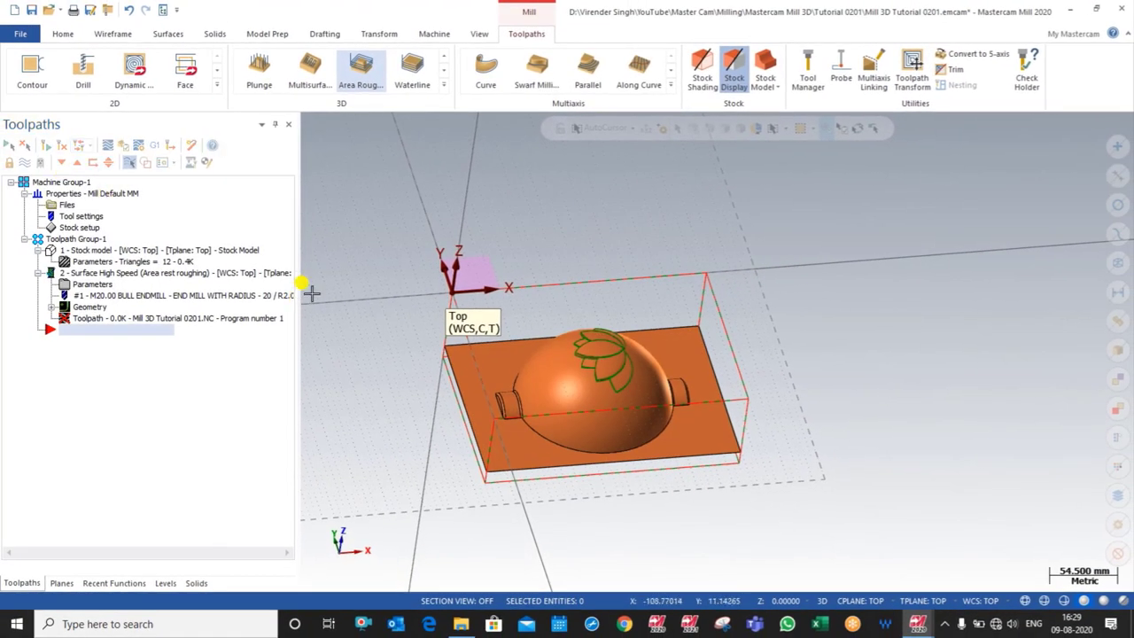
Orbit the view to inspect the blue rest roughing passes over the stock
{"action": "scroll", "coordinate": [590, 329], "scroll_direction": "up", "scroll_amount": 2}
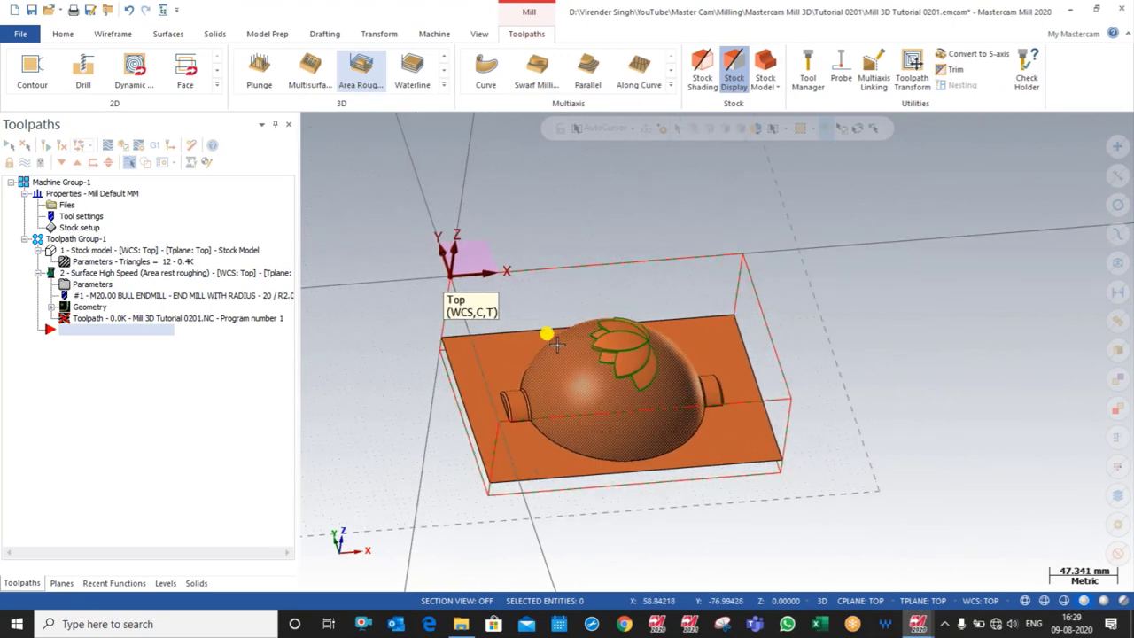
{"action": "scroll", "coordinate": [557, 346], "scroll_direction": "down", "scroll_amount": 2}
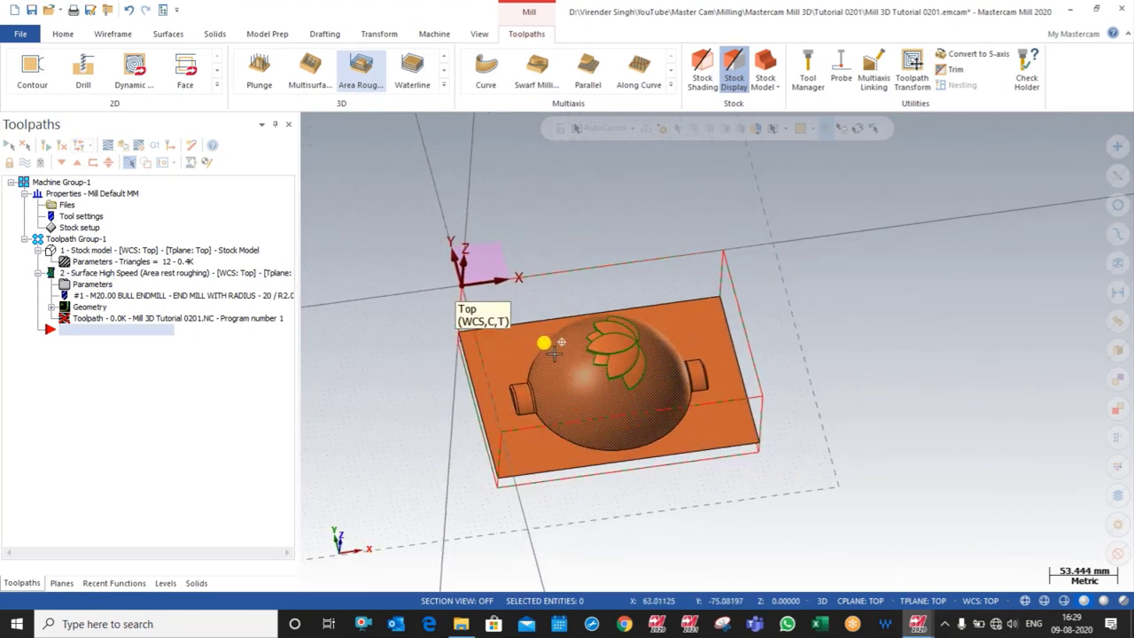
{"action": "middle_click_drag", "start_coordinate": [553, 353], "coordinate": [540, 375]}
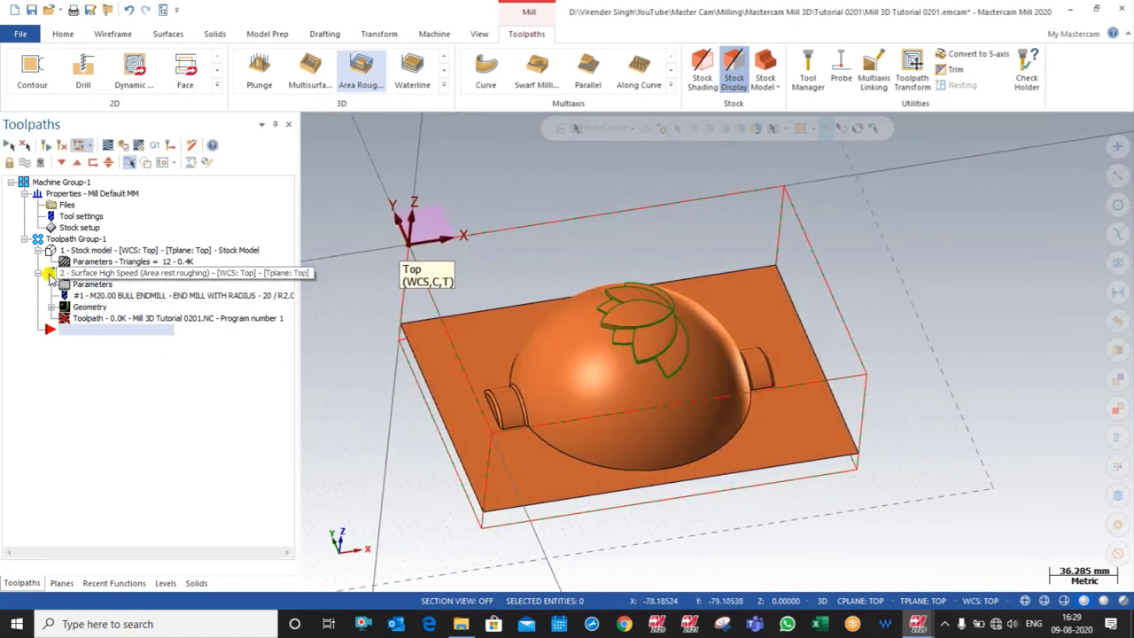
{"action": "scroll", "coordinate": [549, 328], "scroll_direction": "down", "scroll_amount": 2}
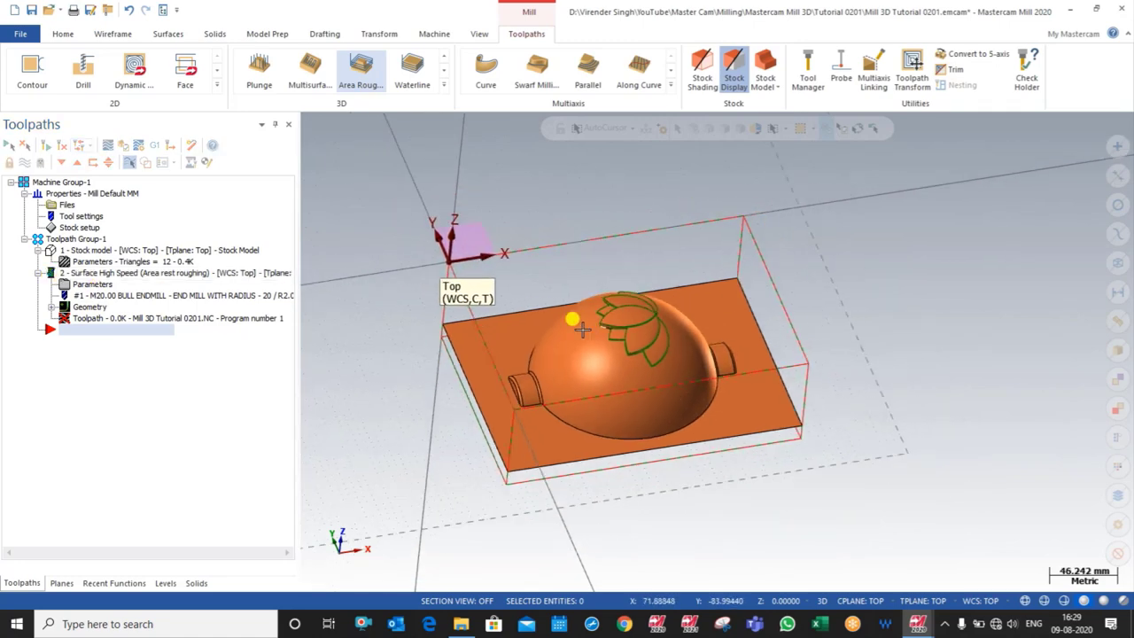
{"action": "middle_click_drag", "start_coordinate": [564, 331], "coordinate": [603, 371]}
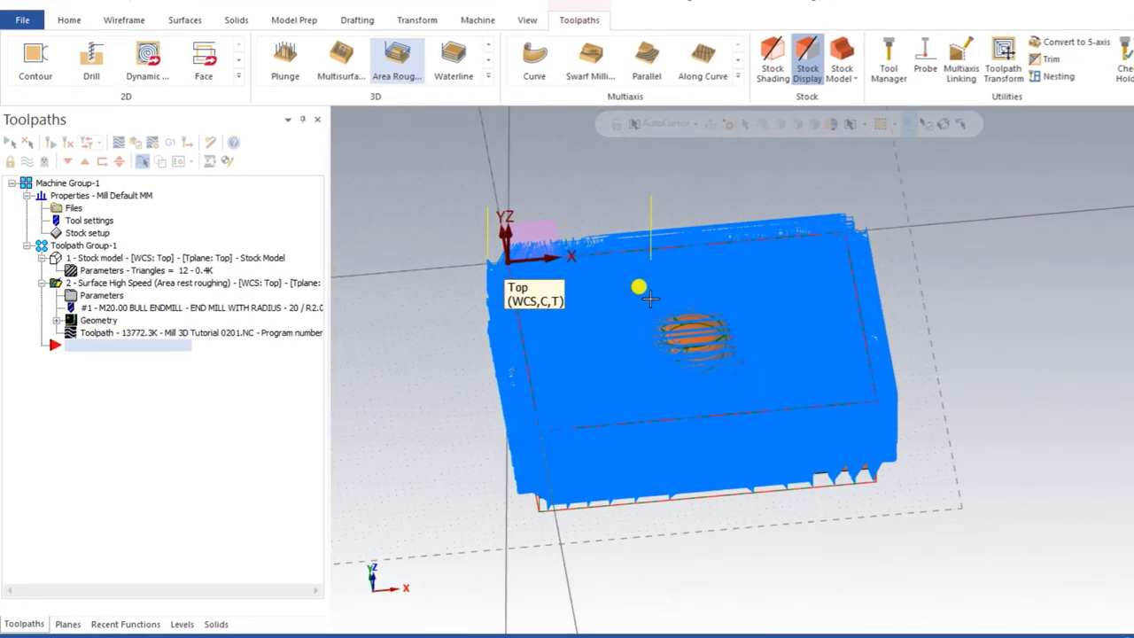
{"action": "mouse_move", "coordinate": [650, 299]}
{"action": "middle_mouse_down"}
{"action": "mouse_move", "coordinate": [618, 283]}
{"action": "mouse_move", "coordinate": [628, 269]}
{"action": "mouse_move", "coordinate": [621, 278]}
{"action": "mouse_move", "coordinate": [650, 282]}
{"action": "mouse_move", "coordinate": [613, 296]}
{"action": "mouse_move", "coordinate": [629, 303]}
{"action": "middle_mouse_up"}
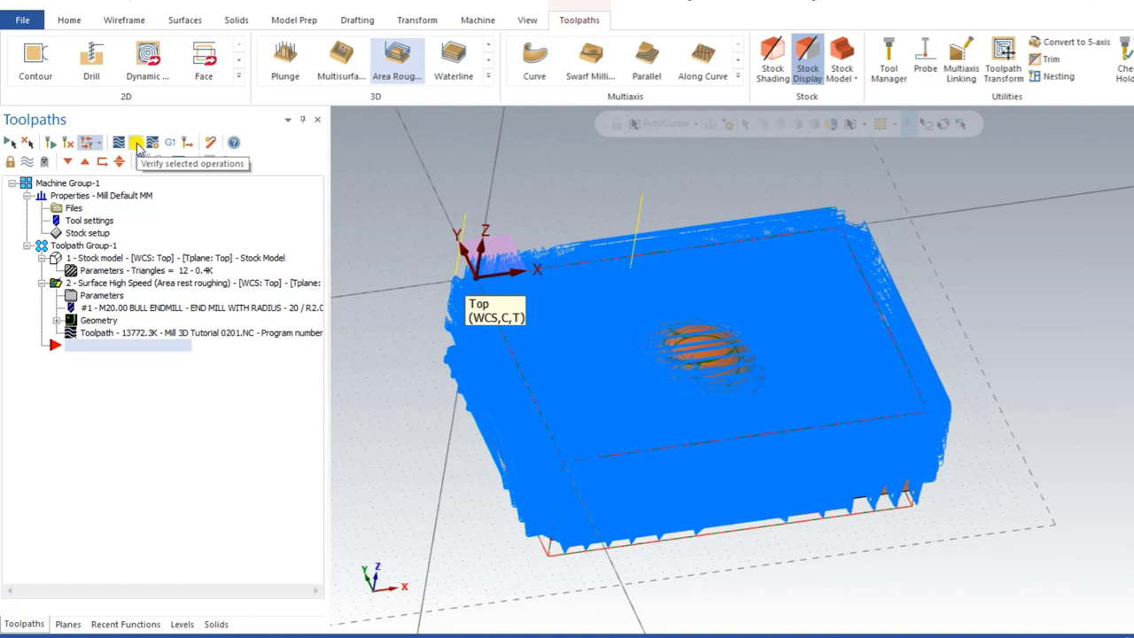
Verify the toolpath in a maximised simulator, playing at raised speed with wireframe turned off
{"action": "left_click", "coordinate": [137, 145]}
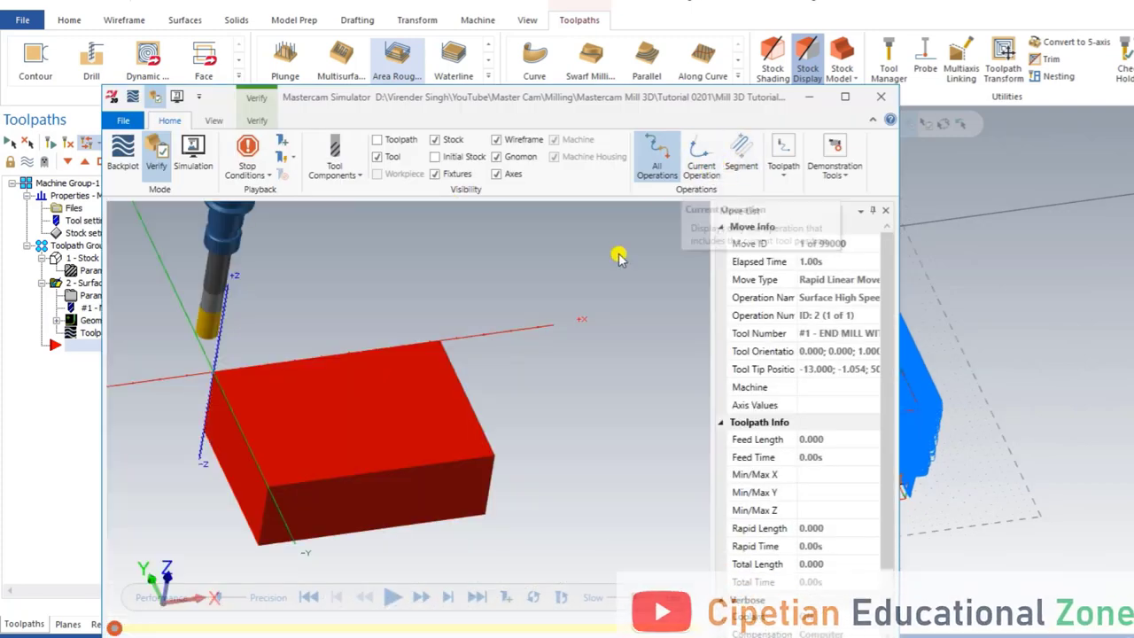
{"action": "left_click", "coordinate": [842, 97]}
{"action": "scroll", "coordinate": [504, 367], "scroll_direction": "up", "scroll_amount": 3}
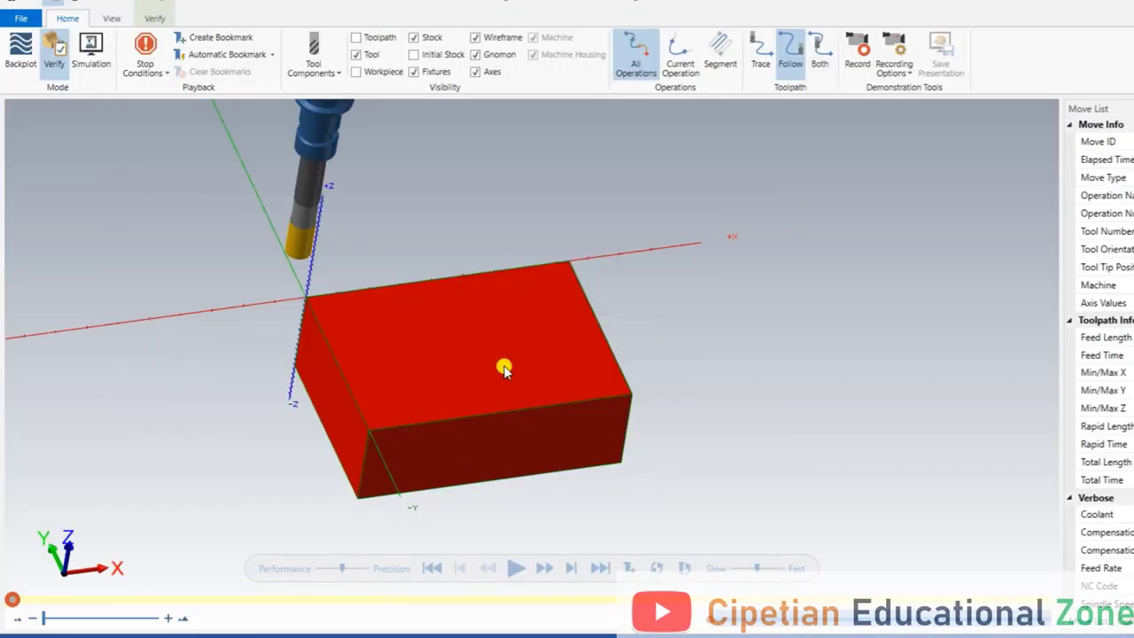
{"action": "left_click", "coordinate": [515, 568]}
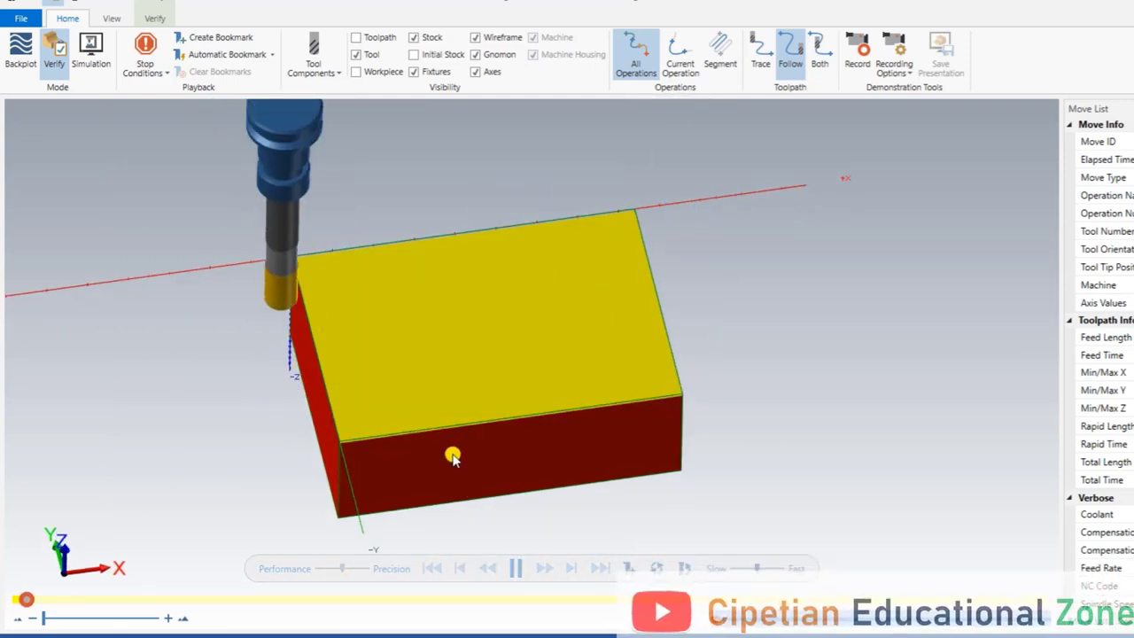
{"action": "left_click", "coordinate": [800, 567]}
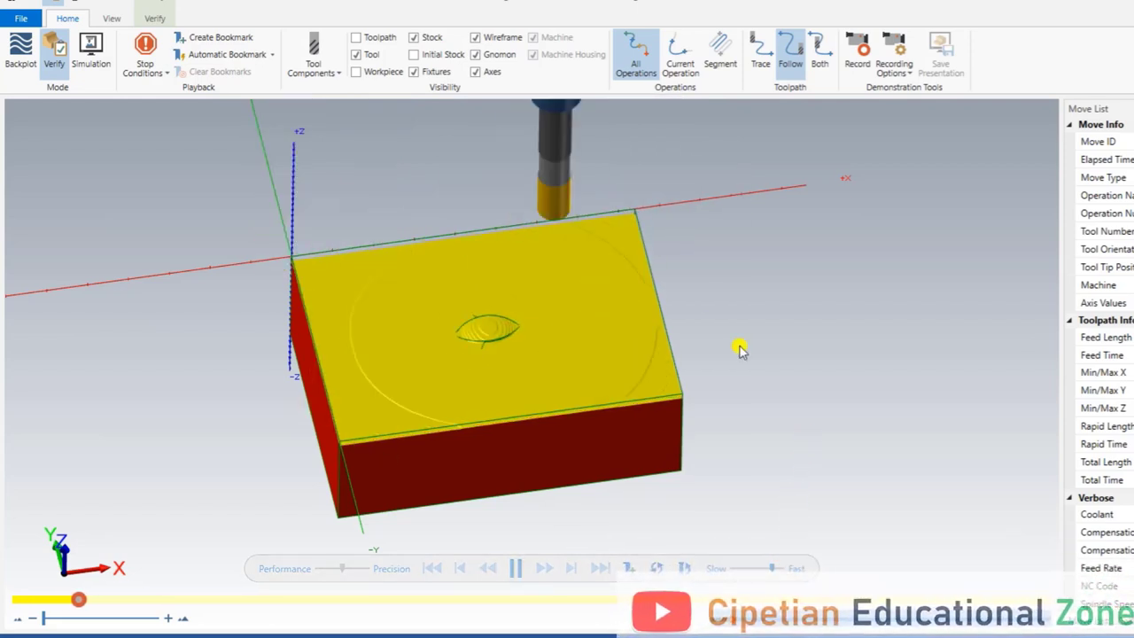
{"action": "left_click", "coordinate": [485, 35]}
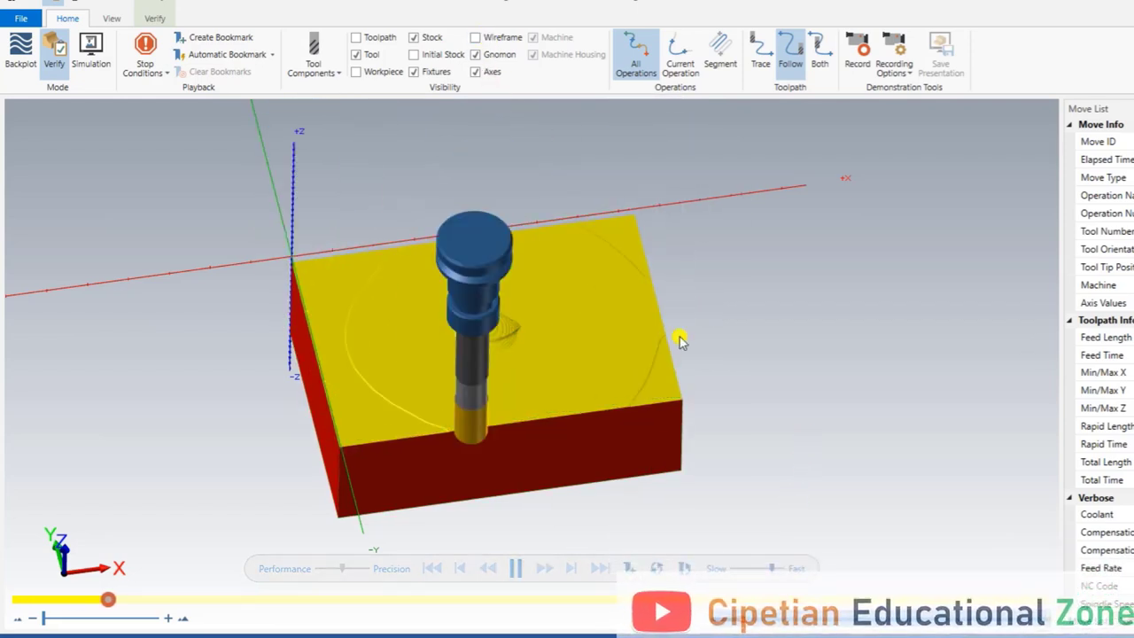
{"action": "left_click", "coordinate": [788, 567]}
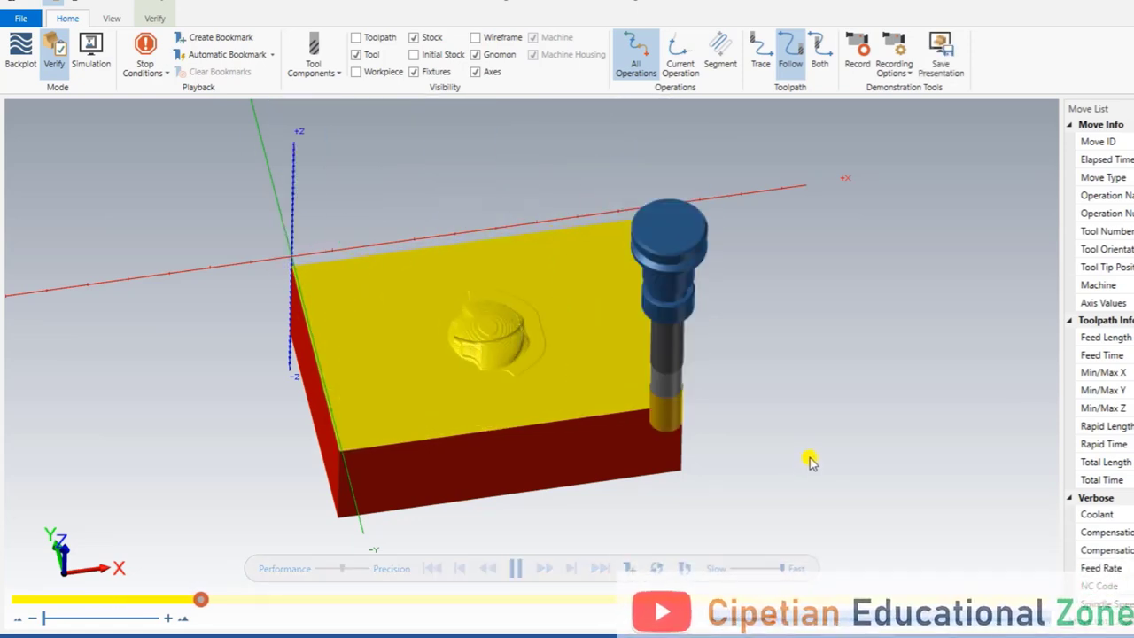
Orbit the simulated part to inspect the roughed dome, lotus relief and side handles
{"action": "middle_click_drag", "start_coordinate": [820, 449], "coordinate": [717, 413]}
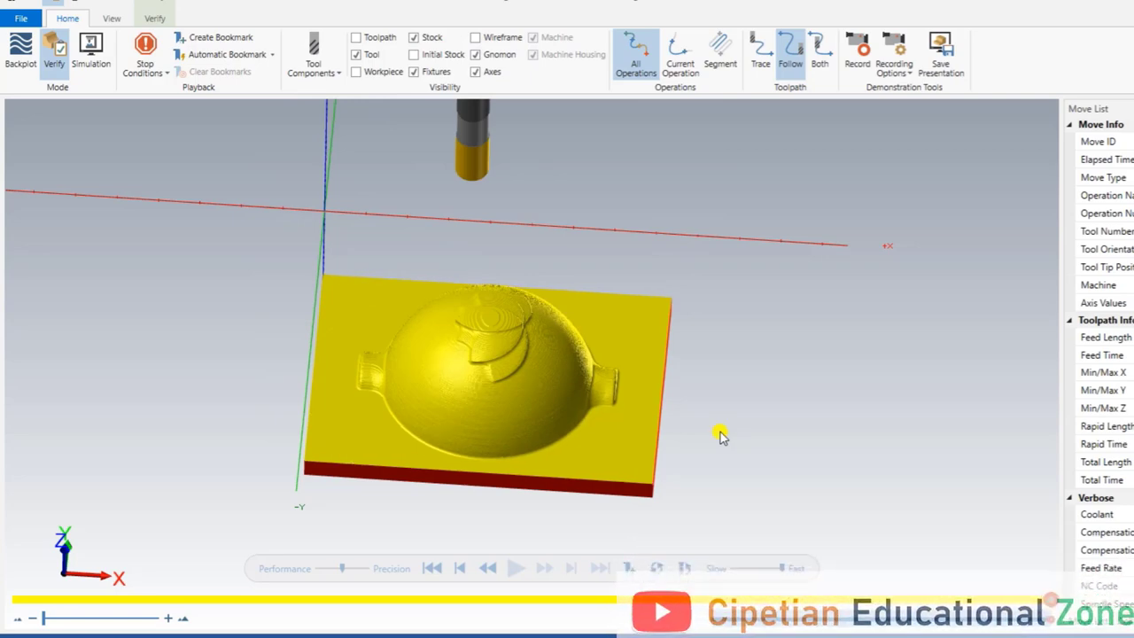
{"action": "middle_click_drag", "start_coordinate": [532, 387], "coordinate": [440, 264]}
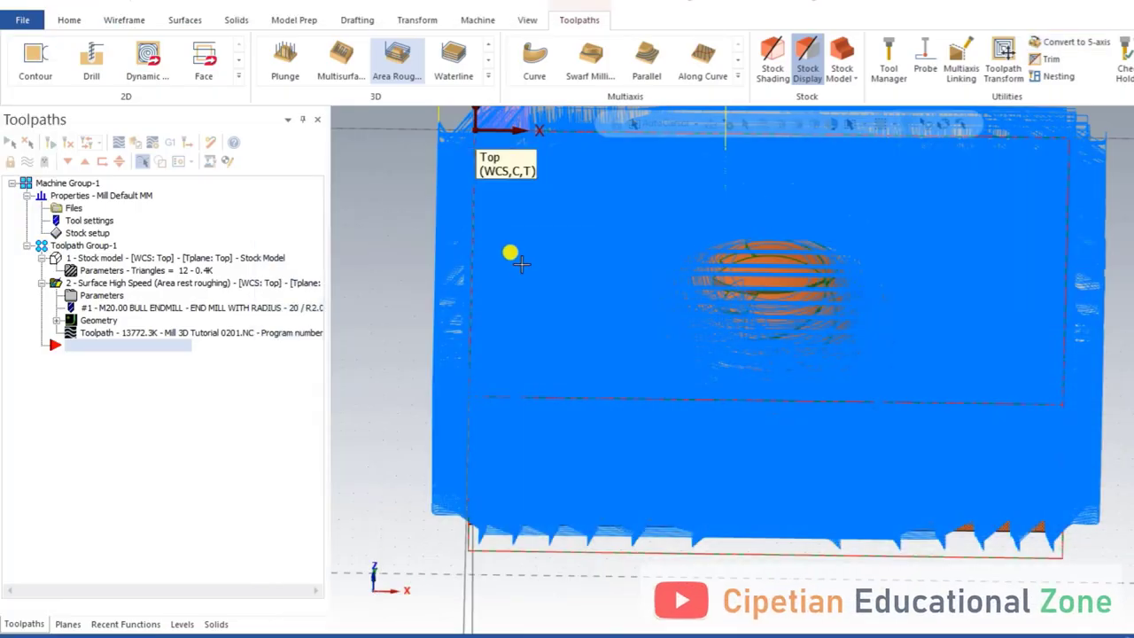
{"action": "middle_click_drag", "start_coordinate": [508, 251], "coordinate": [656, 297]}
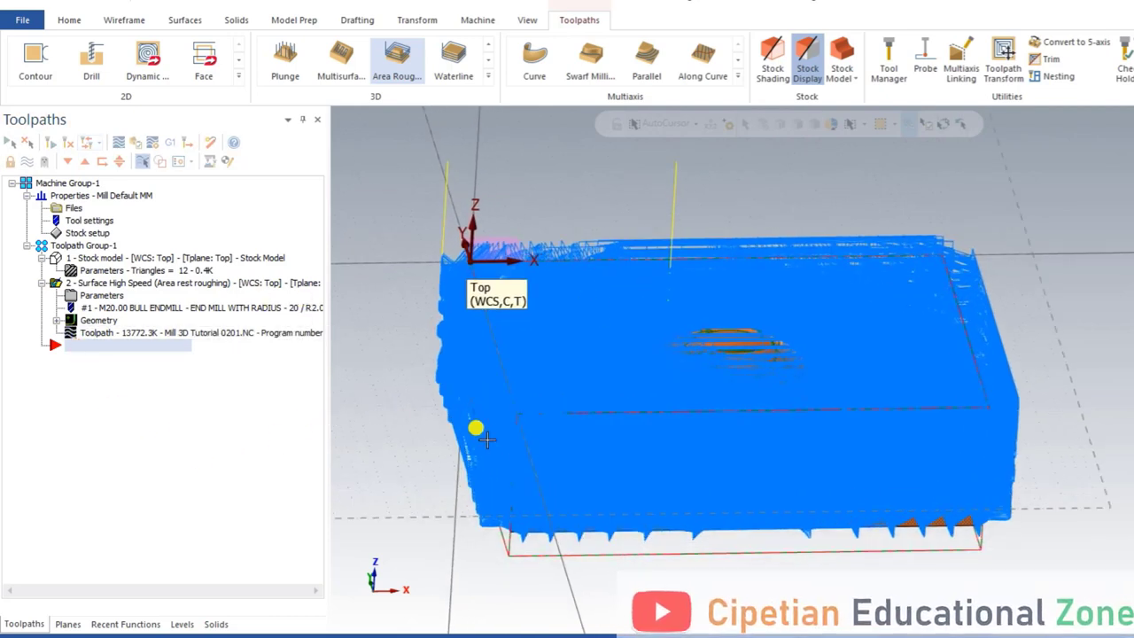
Copy the stock model and area rest roughing operations and paste them as operations 3 and 4
{"action": "left_click", "coordinate": [55, 258]}
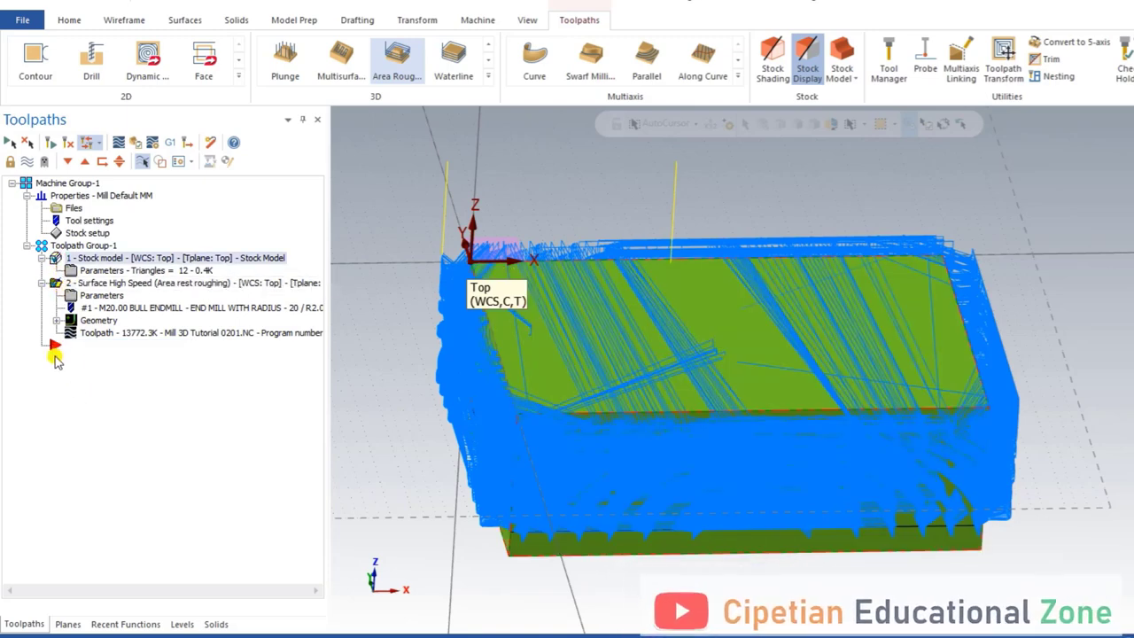
{"action": "right_click", "coordinate": [54, 259]}
{"action": "left_click", "coordinate": [89, 348]}
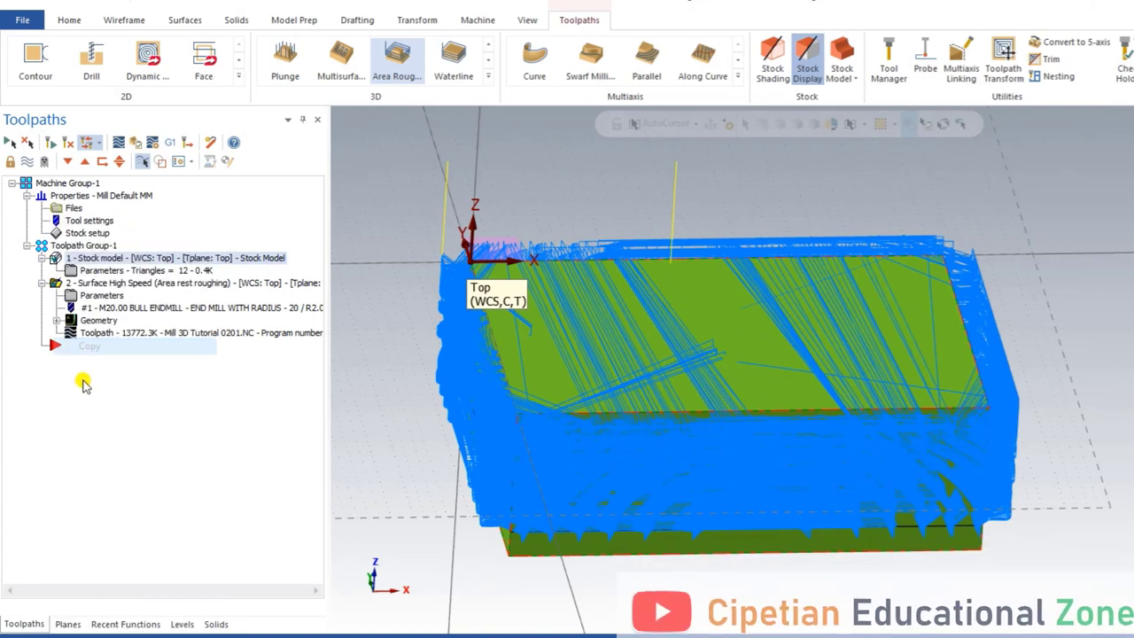
{"action": "right_click", "coordinate": [82, 381]}
{"action": "left_click", "coordinate": [125, 364]}
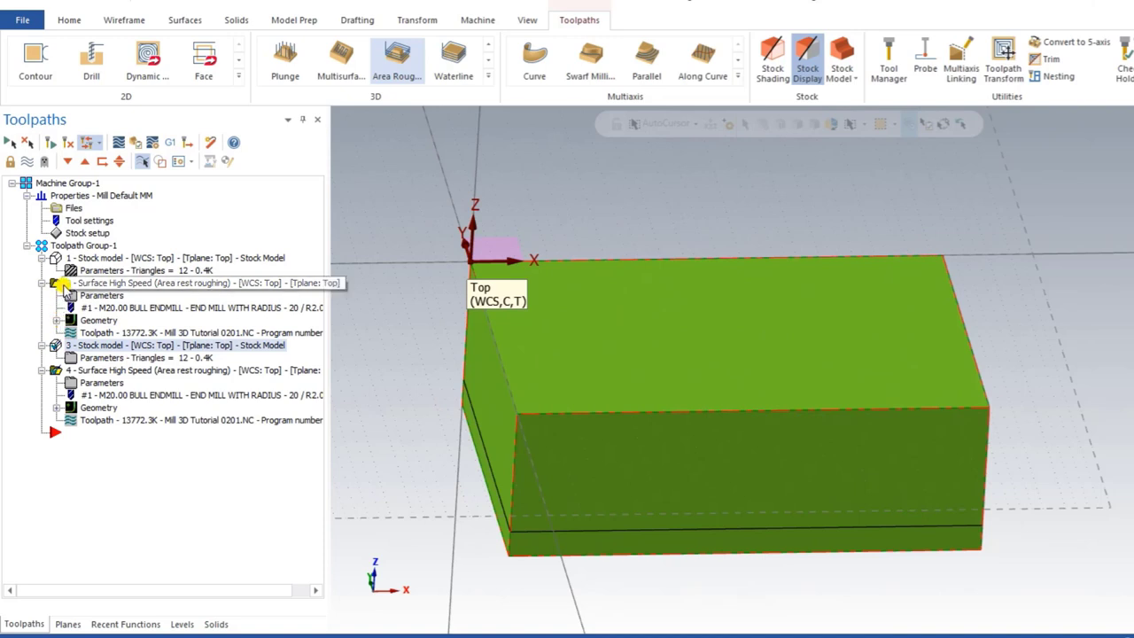
{"action": "left_click", "coordinate": [58, 345]}
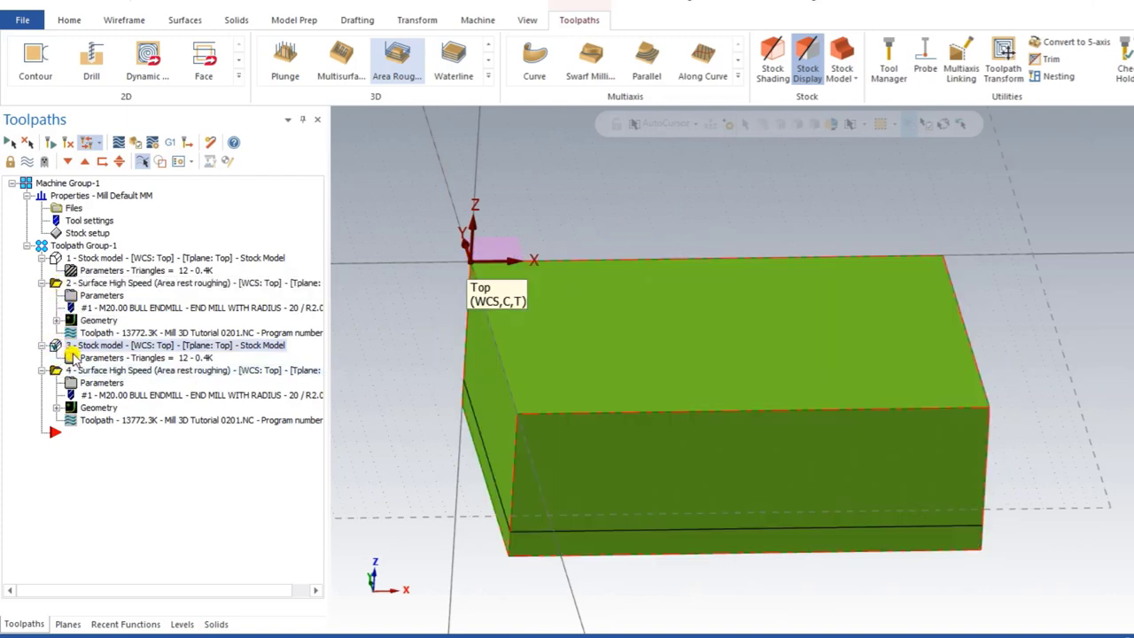
Rename stock model 3 to Stock Model 20R2 and give it colour 47
{"action": "left_click", "coordinate": [74, 356]}
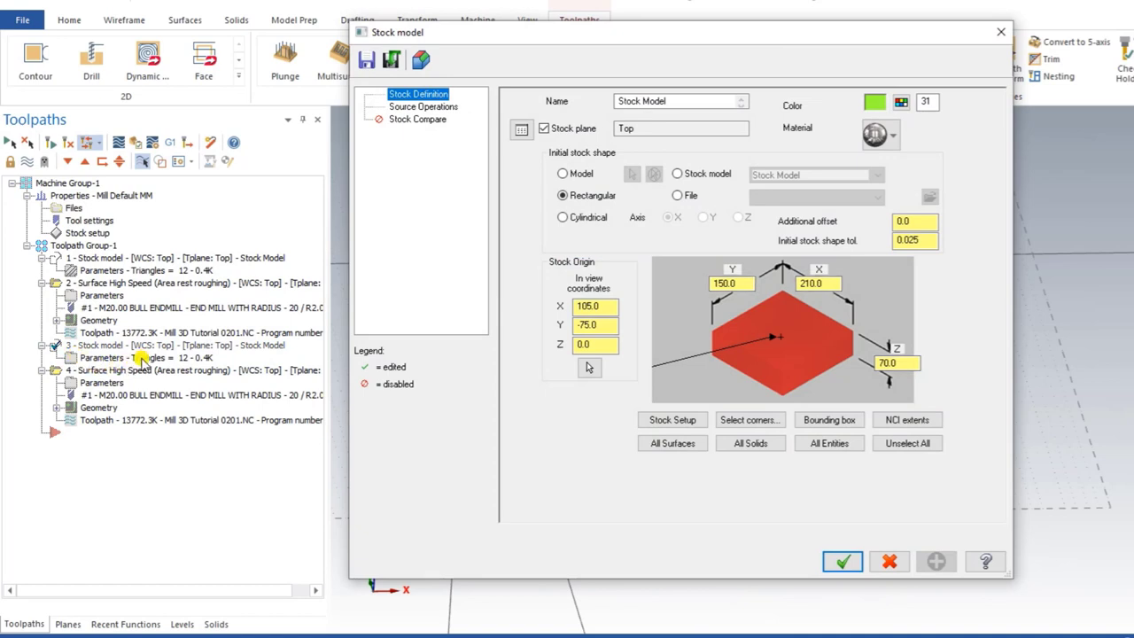
{"action": "left_click", "coordinate": [687, 99]}
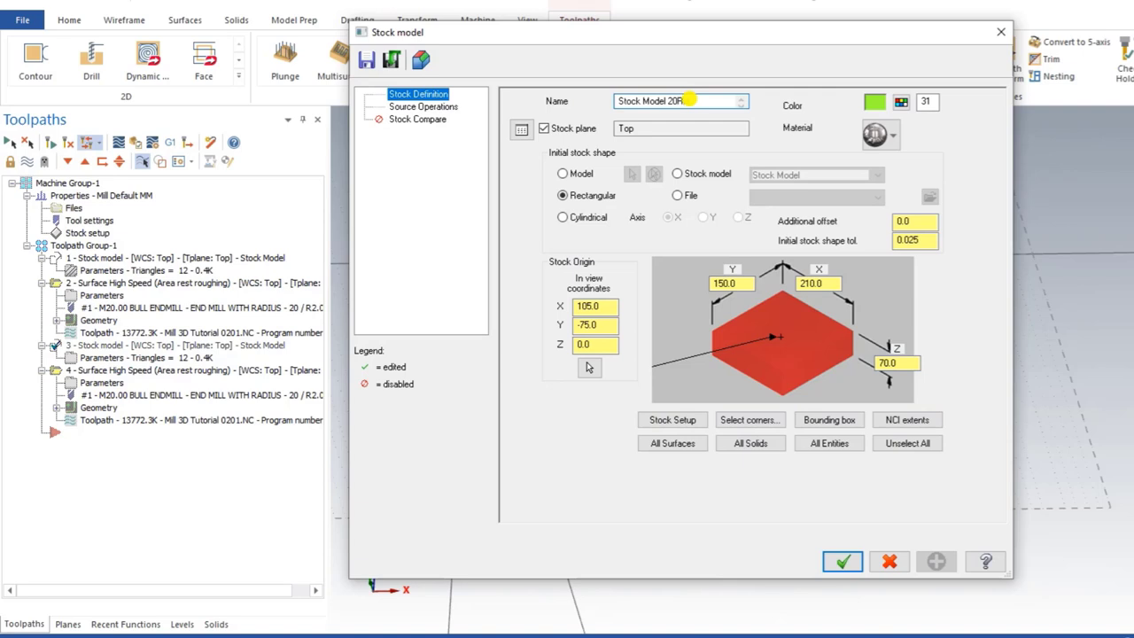
{"action": "left_click", "coordinate": [900, 103]}
{"action": "left_click", "coordinate": [391, 244]}
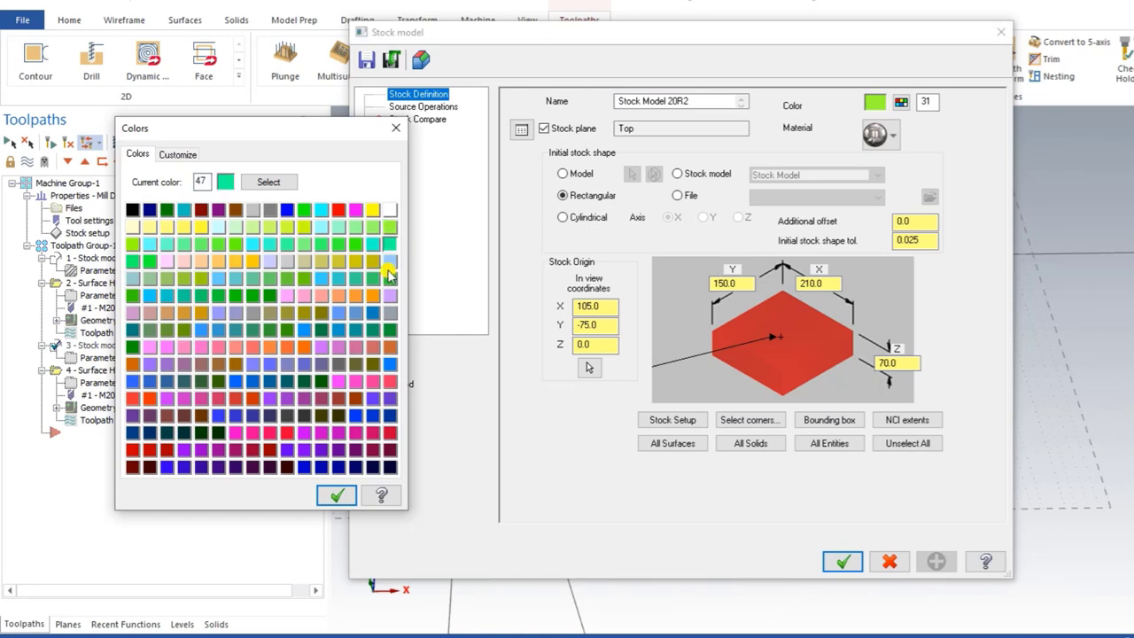
{"action": "left_click", "coordinate": [335, 495]}
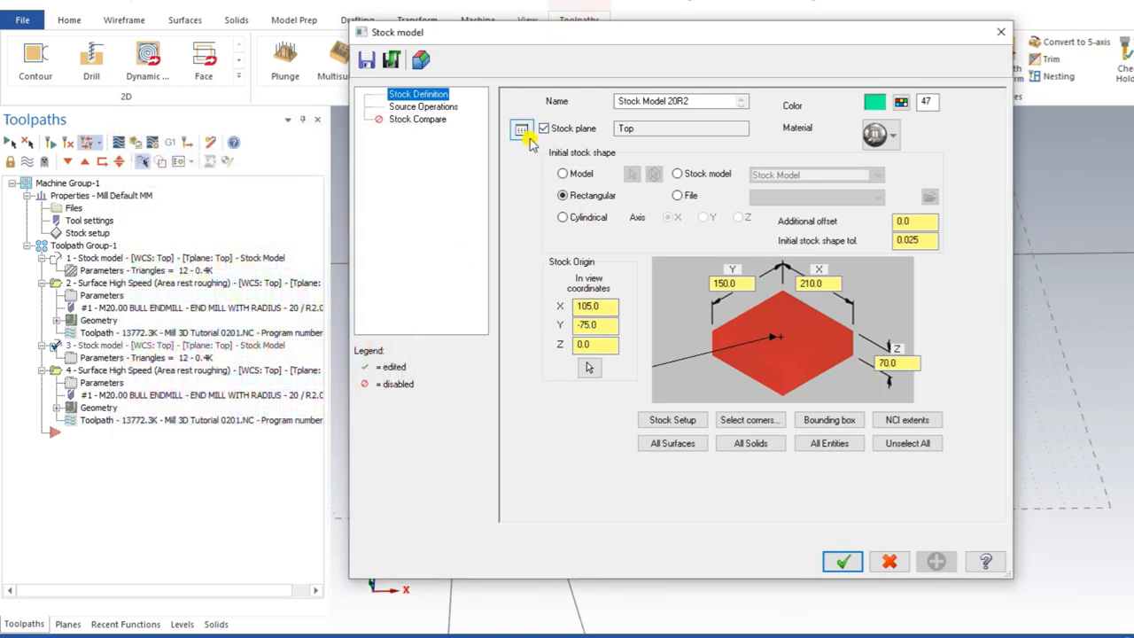
Set its initial stock shape to Stock model with operation 2 as the source operation
{"action": "left_click", "coordinate": [679, 174]}
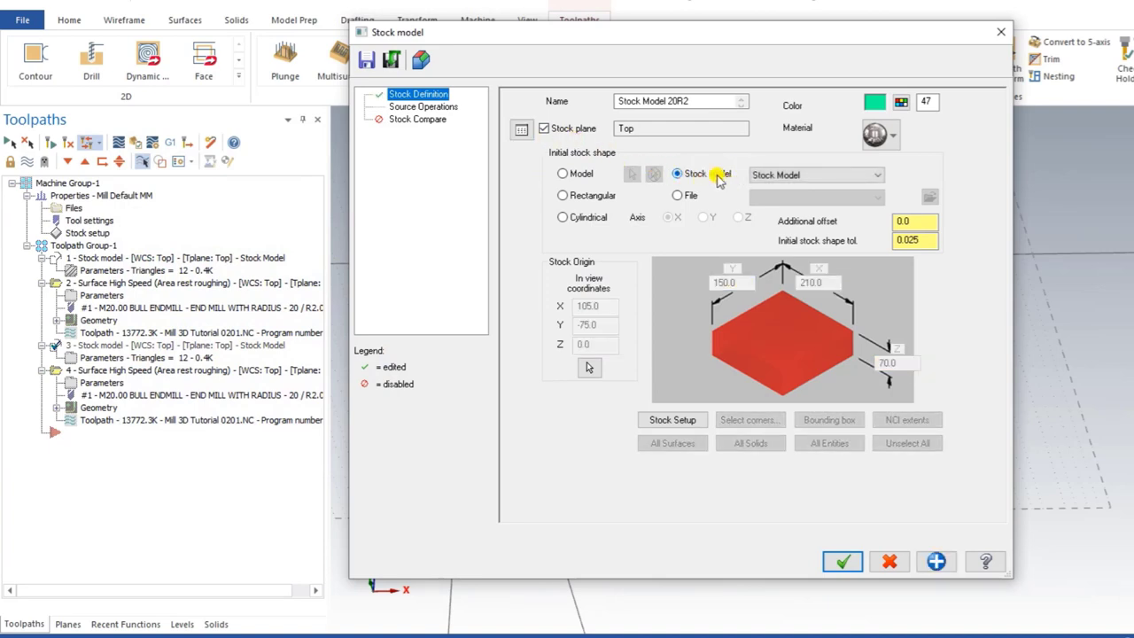
{"action": "left_click", "coordinate": [788, 175]}
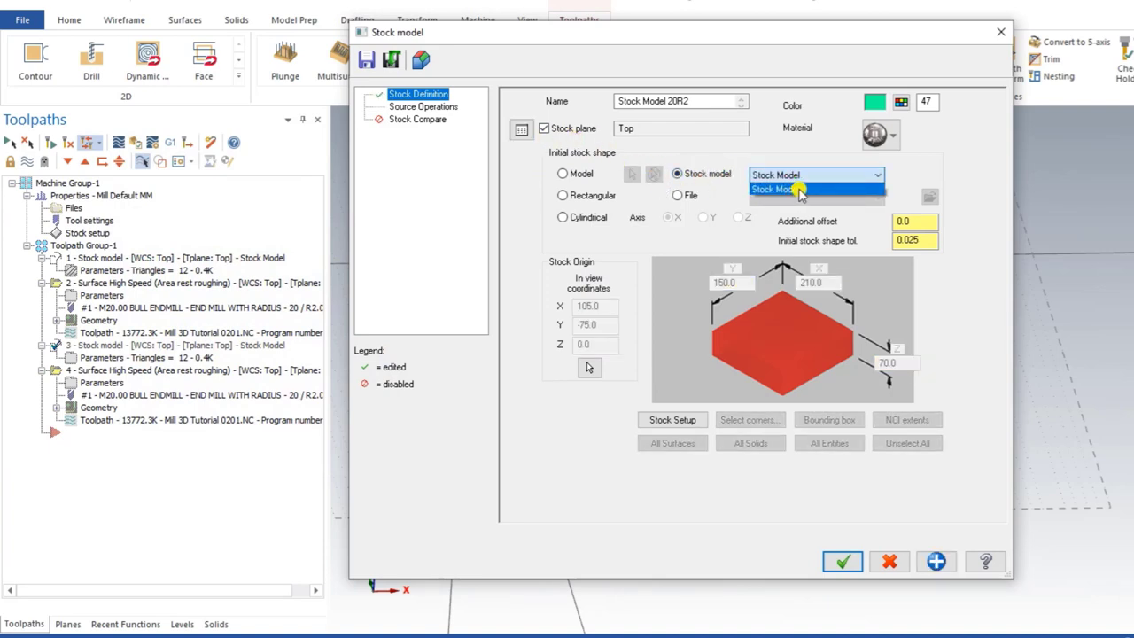
{"action": "left_click", "coordinate": [800, 189]}
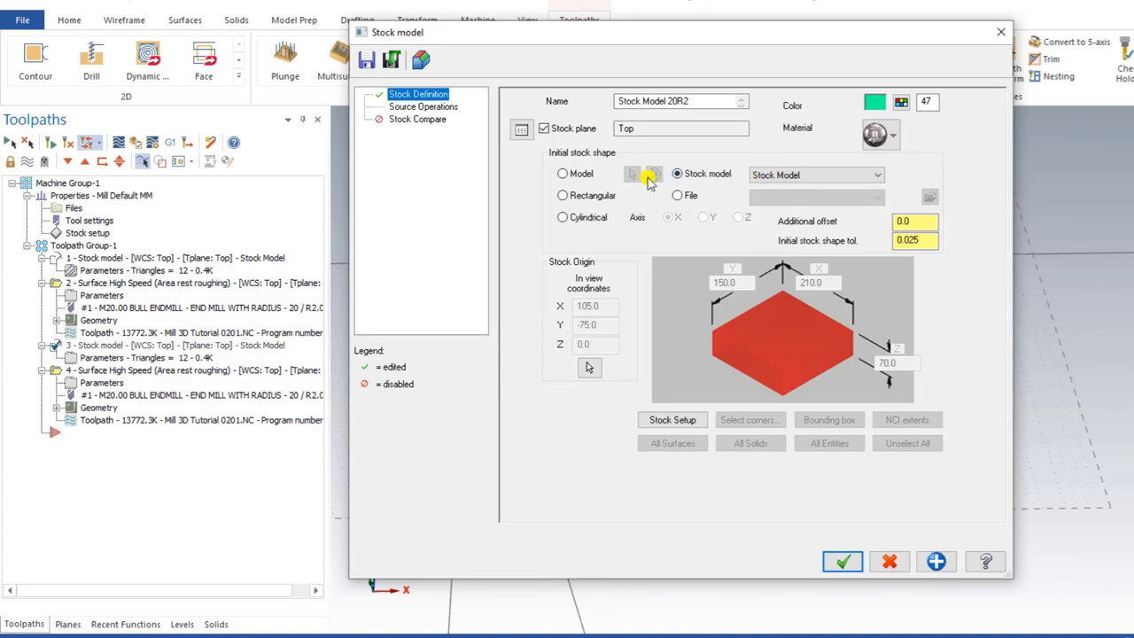
{"action": "left_click", "coordinate": [425, 106]}
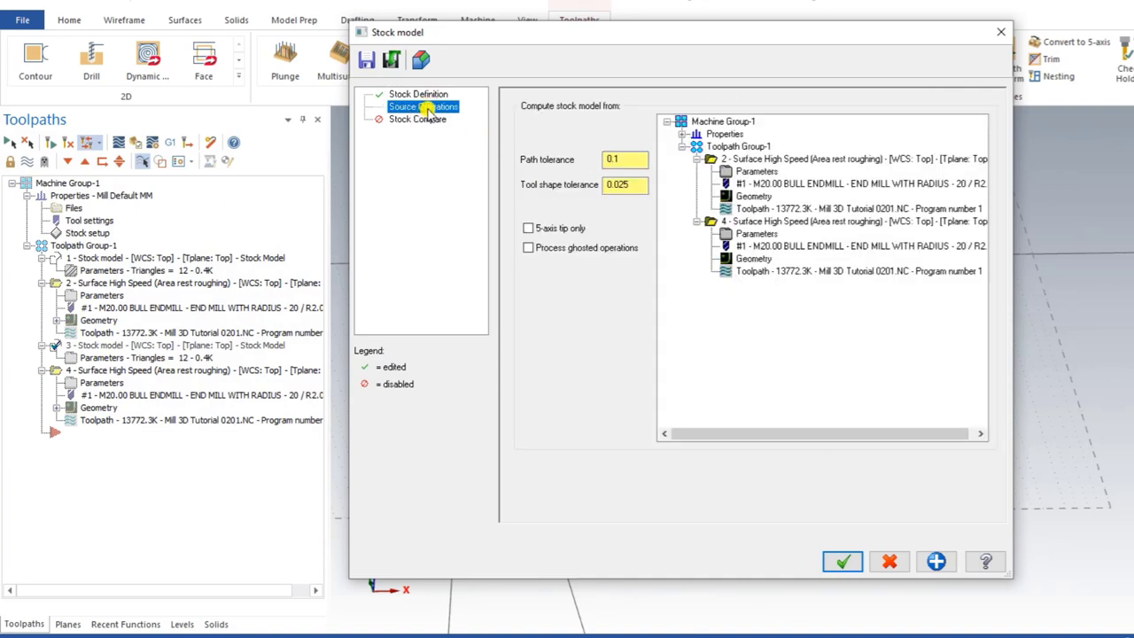
{"action": "left_click", "coordinate": [719, 161]}
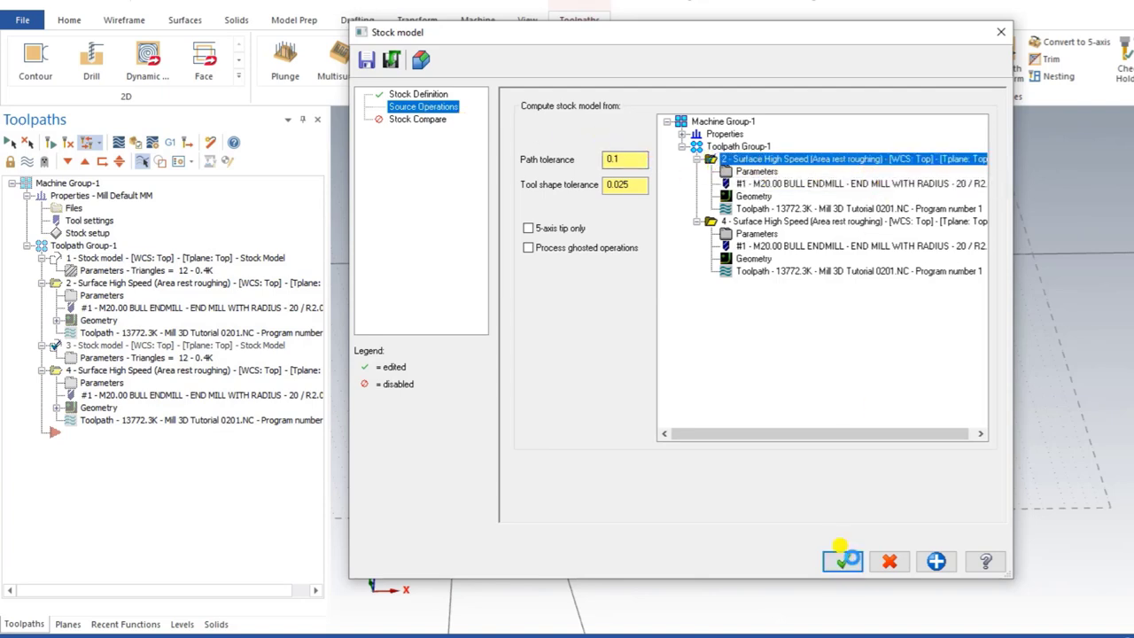
{"action": "left_click", "coordinate": [841, 560]}
{"action": "middle_click_drag", "start_coordinate": [656, 357], "coordinate": [675, 422]}
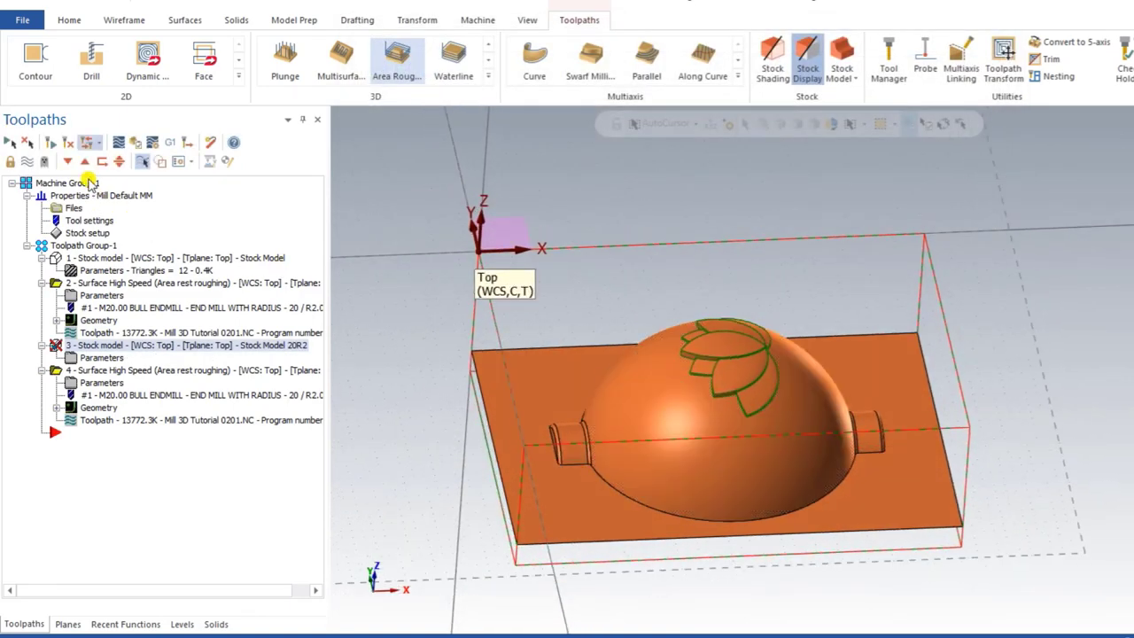
Regenerate Stock Model 3 and display it on the dome in an isometric view
{"action": "left_click", "coordinate": [68, 147]}
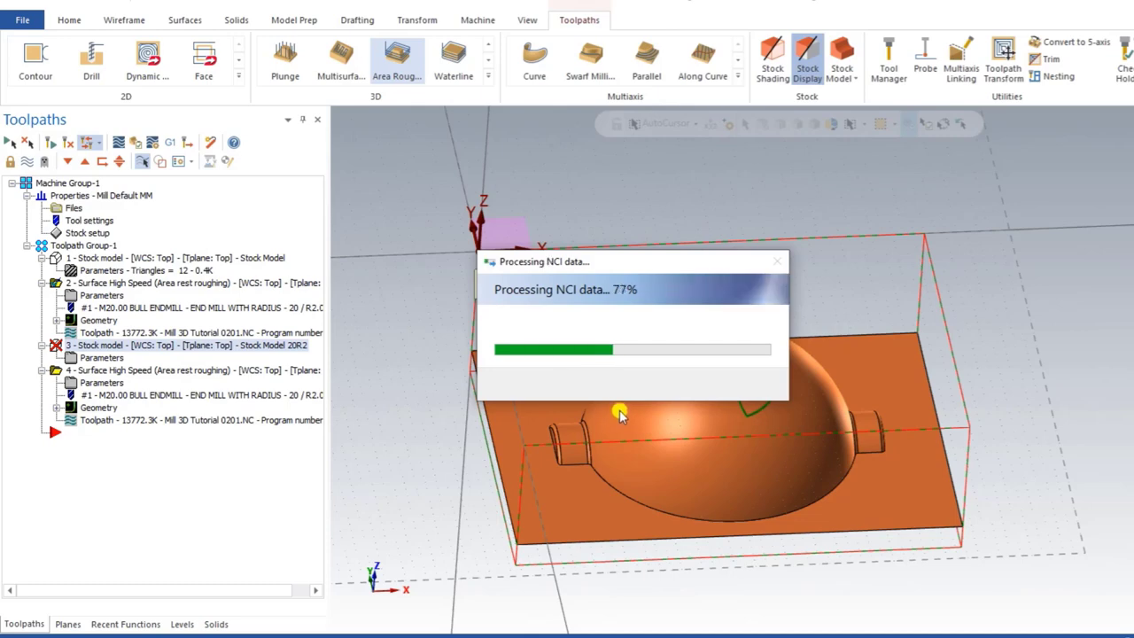
{"action": "mouse_move", "coordinate": [622, 402]}
{"action": "middle_mouse_down"}
{"action": "mouse_move", "coordinate": [628, 387]}
{"action": "mouse_move", "coordinate": [614, 378]}
{"action": "mouse_move", "coordinate": [589, 388]}
{"action": "mouse_move", "coordinate": [584, 409]}
{"action": "mouse_move", "coordinate": [620, 375]}
{"action": "middle_mouse_up"}
{"action": "left_click", "coordinate": [290, 348]}
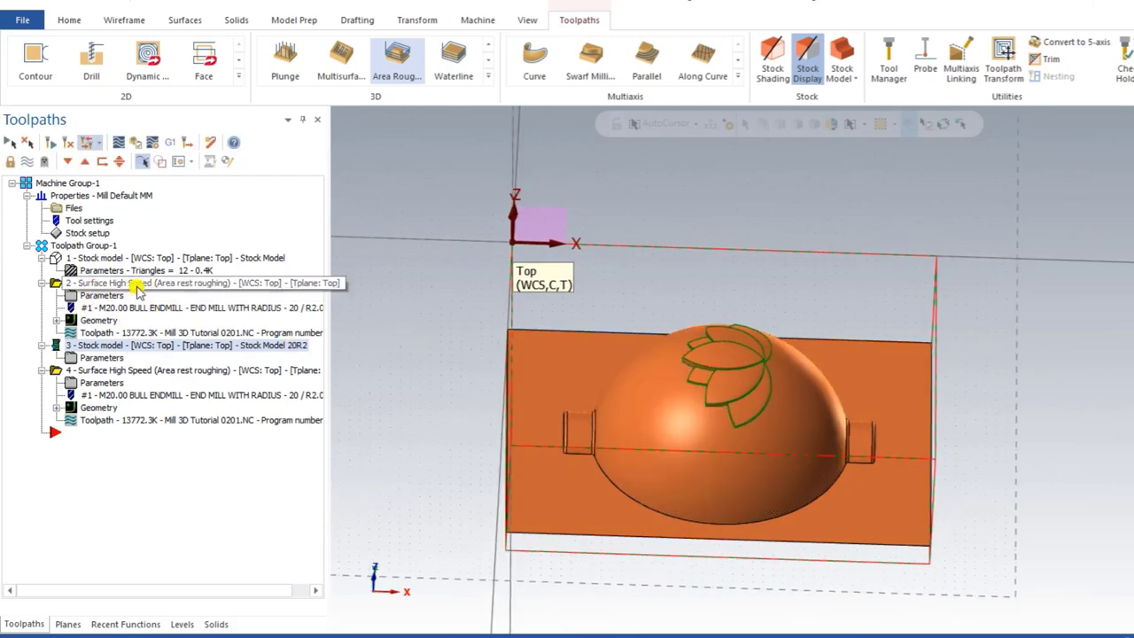
{"action": "scroll", "coordinate": [542, 368], "scroll_direction": "down", "scroll_amount": 1}
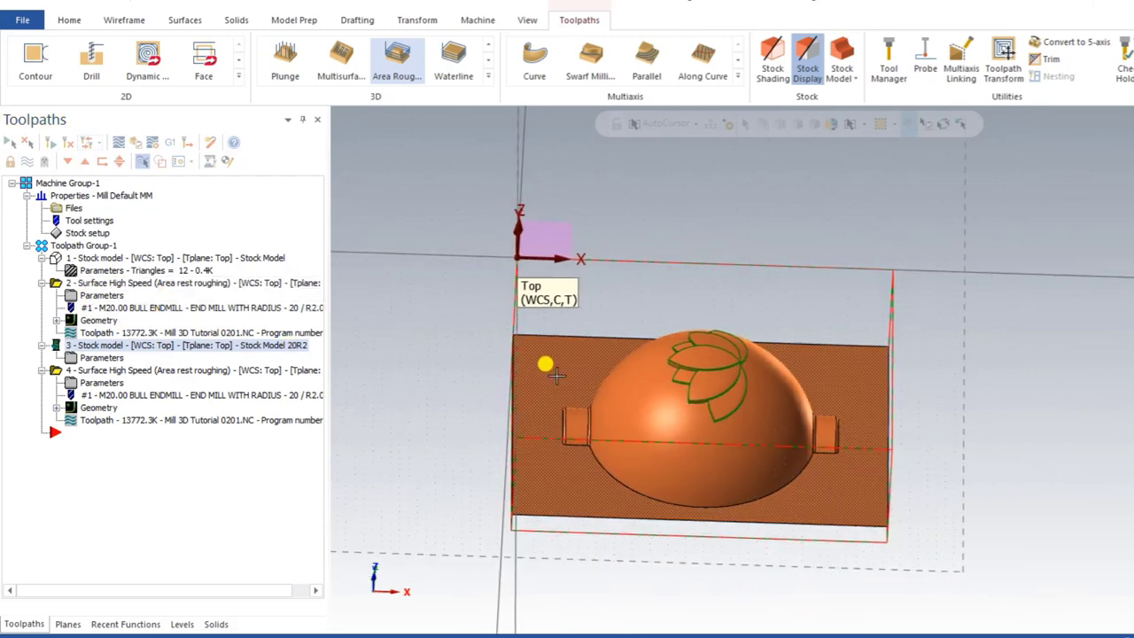
{"action": "mouse_move", "coordinate": [556, 376]}
{"action": "middle_mouse_down"}
{"action": "mouse_move", "coordinate": [543, 363]}
{"action": "mouse_move", "coordinate": [558, 373]}
{"action": "mouse_move", "coordinate": [545, 365]}
{"action": "mouse_move", "coordinate": [598, 348]}
{"action": "mouse_move", "coordinate": [600, 376]}
{"action": "mouse_move", "coordinate": [591, 299]}
{"action": "middle_mouse_up"}
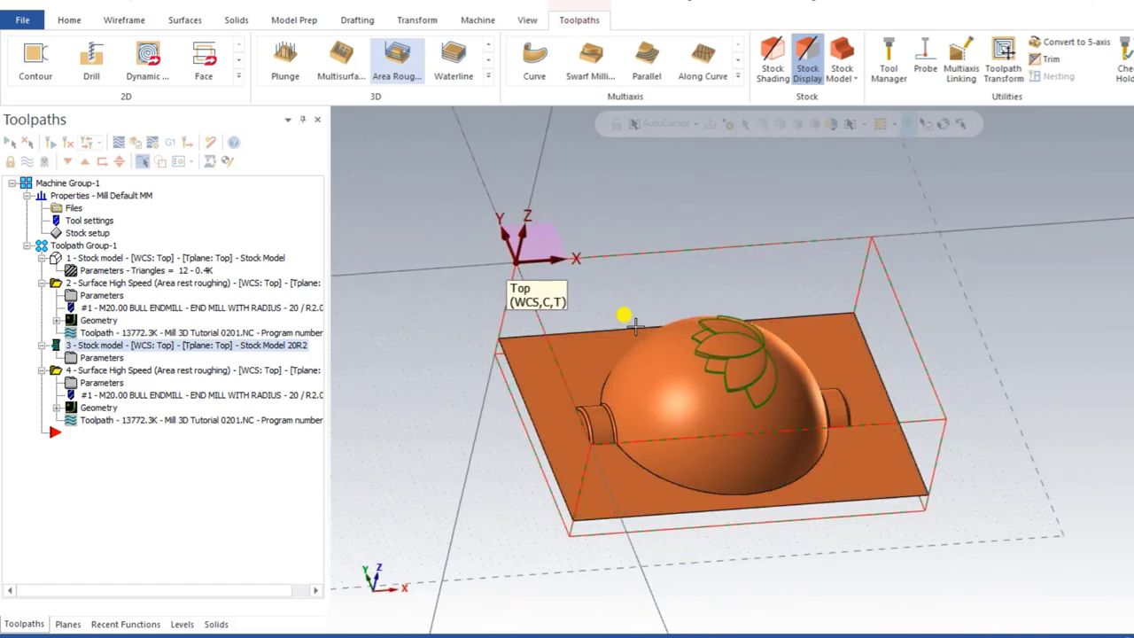
Raise the stock model's background job priority to Realtime and orbit to inspect the remaining material
{"action": "left_click", "coordinate": [478, 20]}
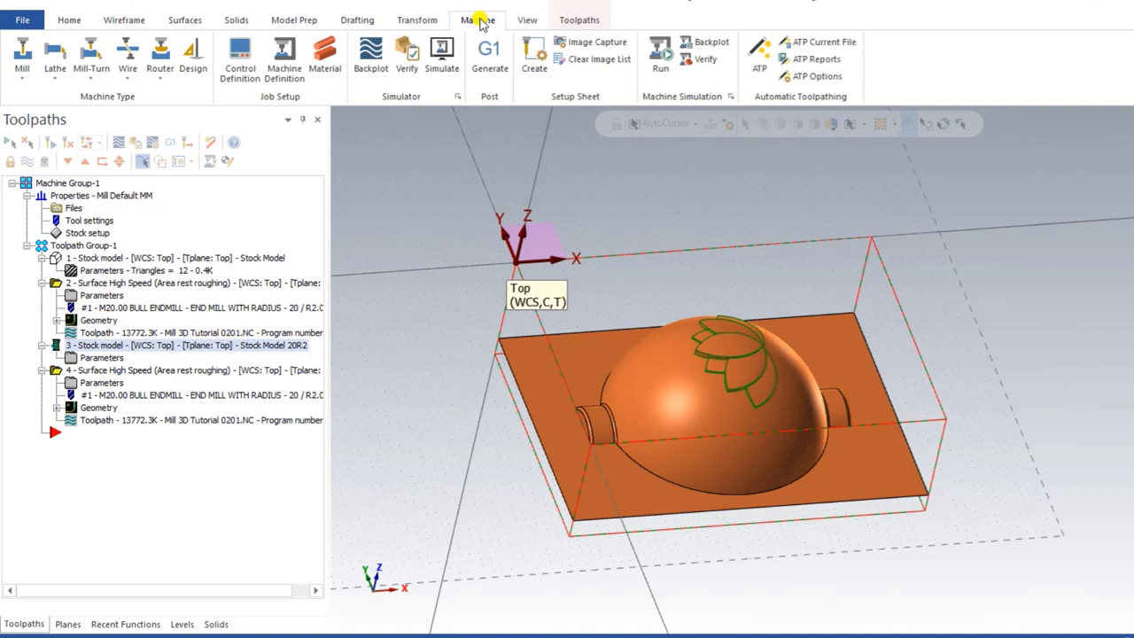
{"action": "left_click", "coordinate": [572, 21]}
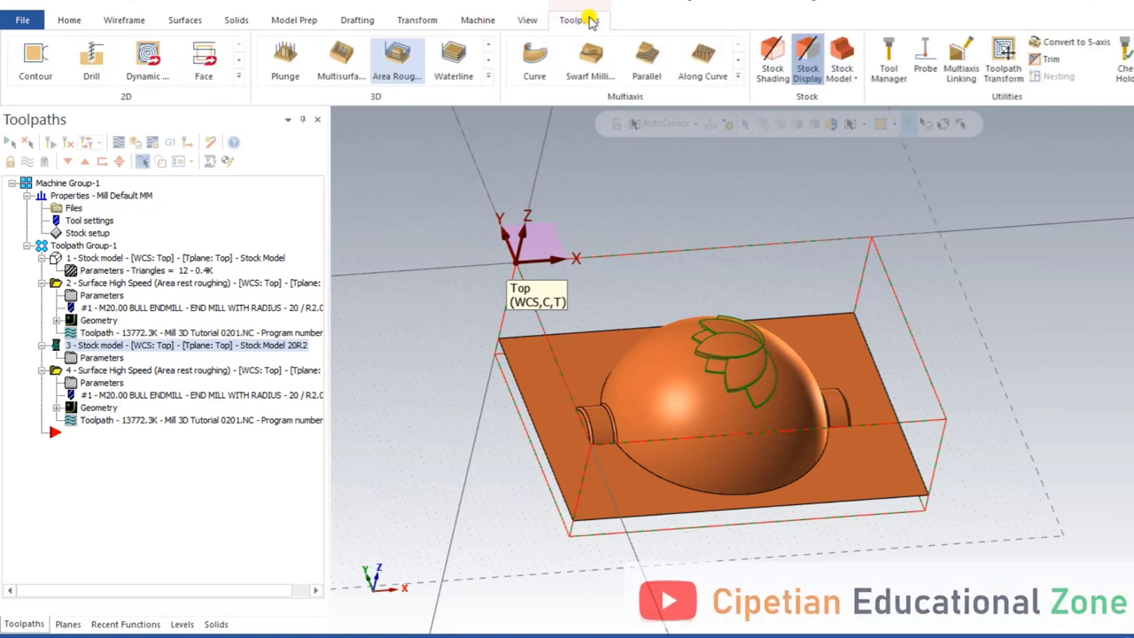
{"action": "left_click", "coordinate": [526, 20]}
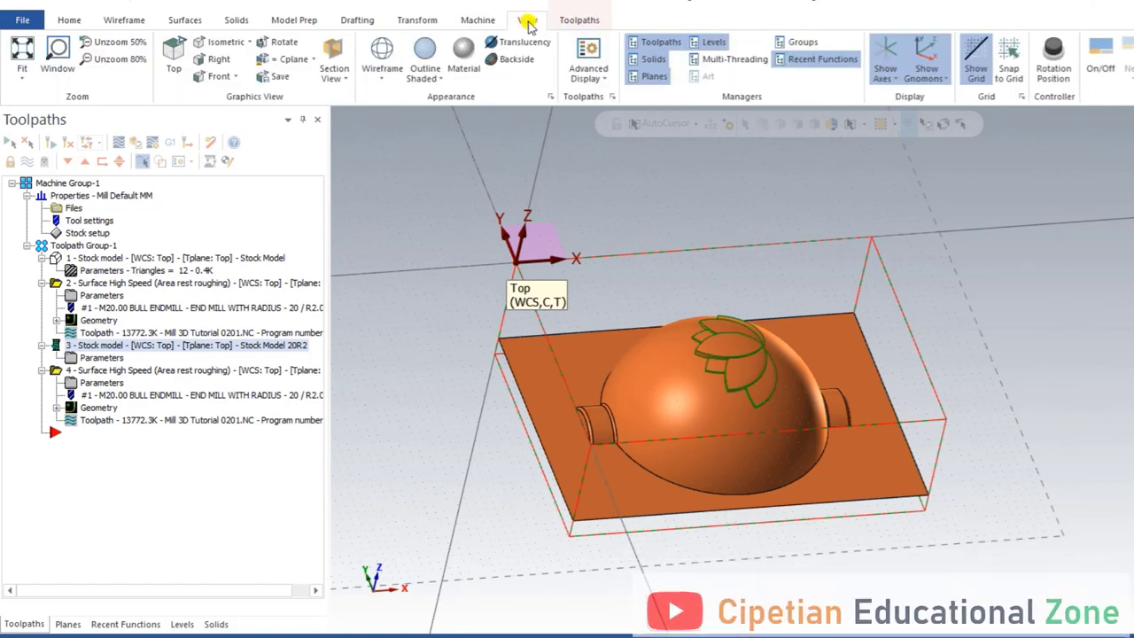
{"action": "left_click", "coordinate": [730, 60]}
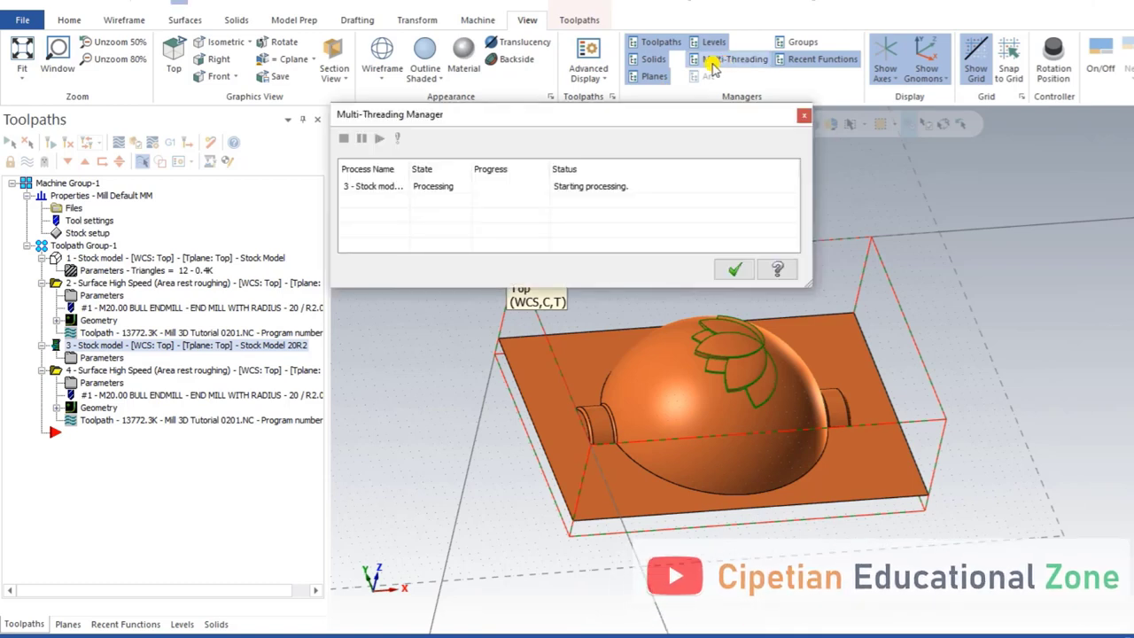
{"action": "left_click", "coordinate": [583, 189]}
{"action": "right_click", "coordinate": [581, 184]}
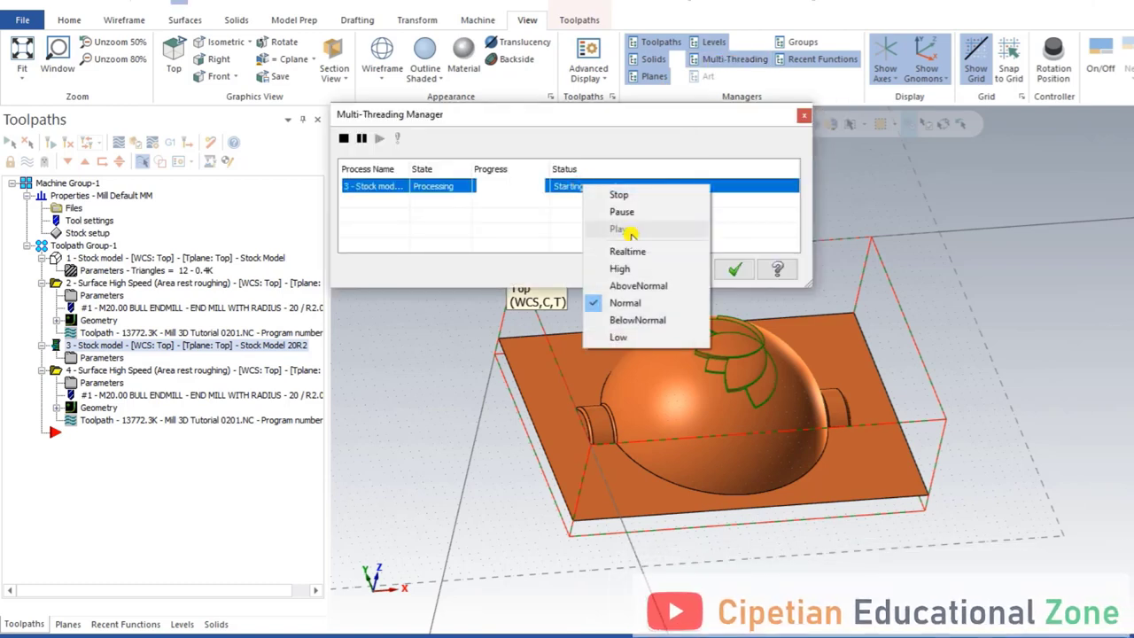
{"action": "left_click", "coordinate": [634, 250]}
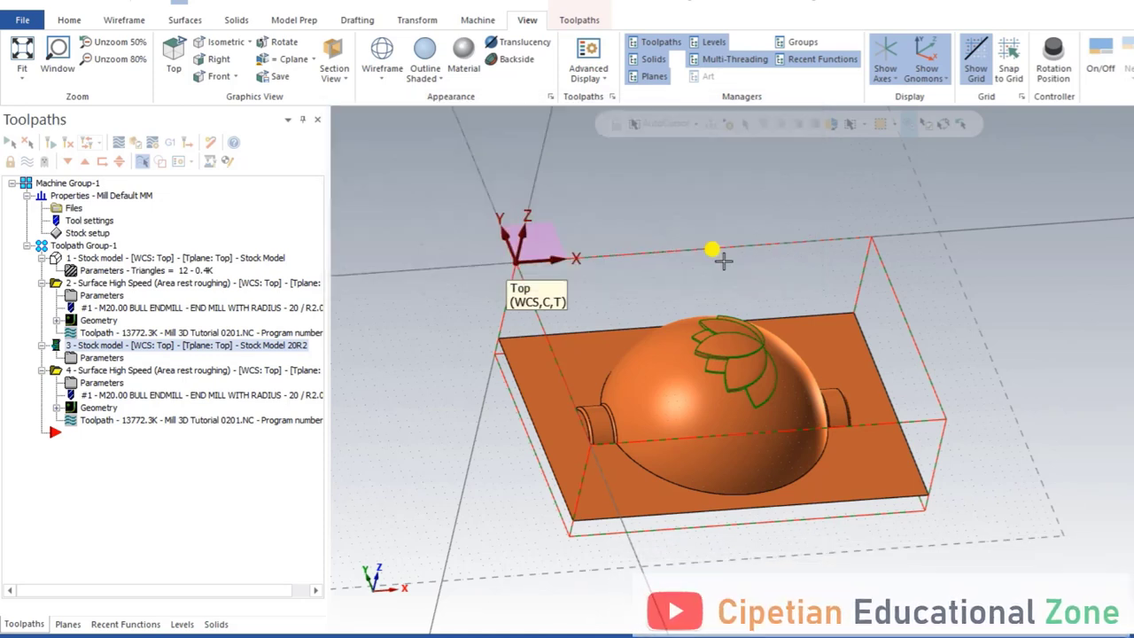
{"action": "mouse_move", "coordinate": [685, 305]}
{"action": "middle_mouse_down"}
{"action": "mouse_move", "coordinate": [668, 295]}
{"action": "mouse_move", "coordinate": [680, 307]}
{"action": "mouse_move", "coordinate": [512, 405]}
{"action": "mouse_move", "coordinate": [505, 366]}
{"action": "mouse_move", "coordinate": [488, 387]}
{"action": "mouse_move", "coordinate": [452, 380]}
{"action": "mouse_move", "coordinate": [434, 395]}
{"action": "mouse_move", "coordinate": [443, 438]}
{"action": "mouse_move", "coordinate": [478, 387]}
{"action": "mouse_move", "coordinate": [546, 386]}
{"action": "mouse_move", "coordinate": [492, 401]}
{"action": "middle_mouse_up"}
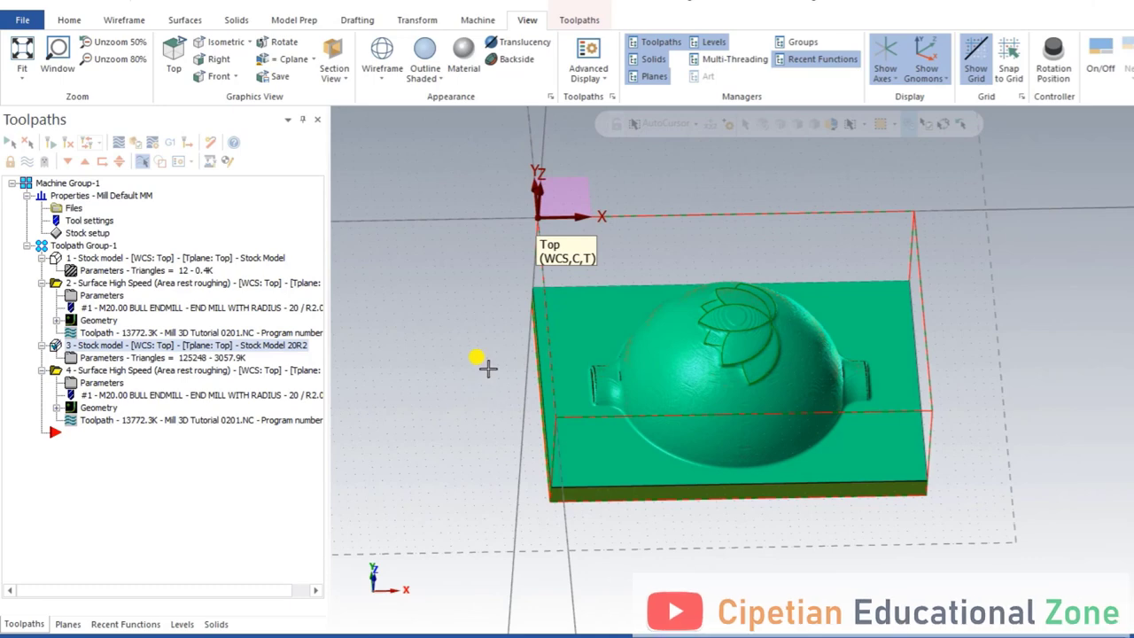
{"action": "middle_click_drag", "start_coordinate": [643, 377], "coordinate": [690, 379]}
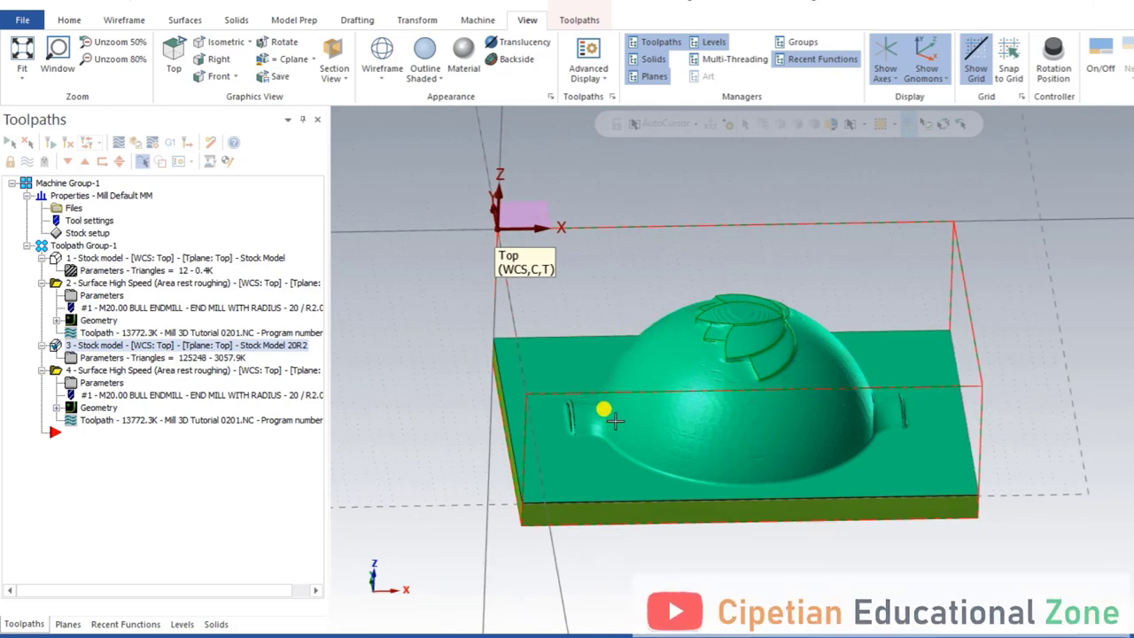
Replace operation 4's tool with library tool 264, a 6 mm end mill with 1.0 corner radius
{"action": "left_click", "coordinate": [73, 382]}
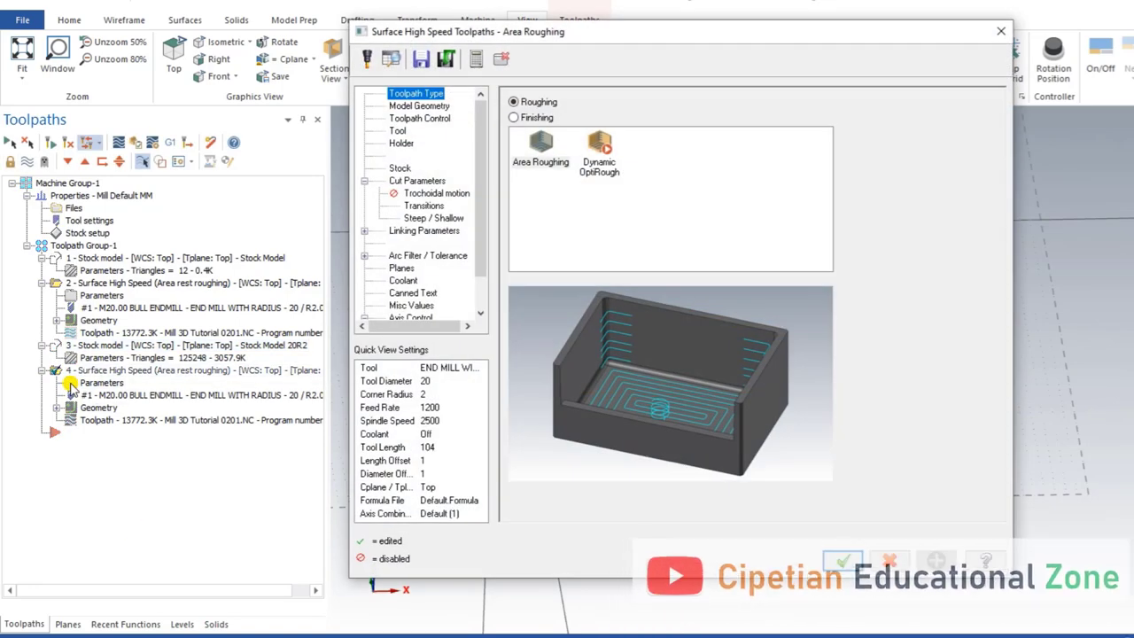
{"action": "left_click", "coordinate": [413, 106]}
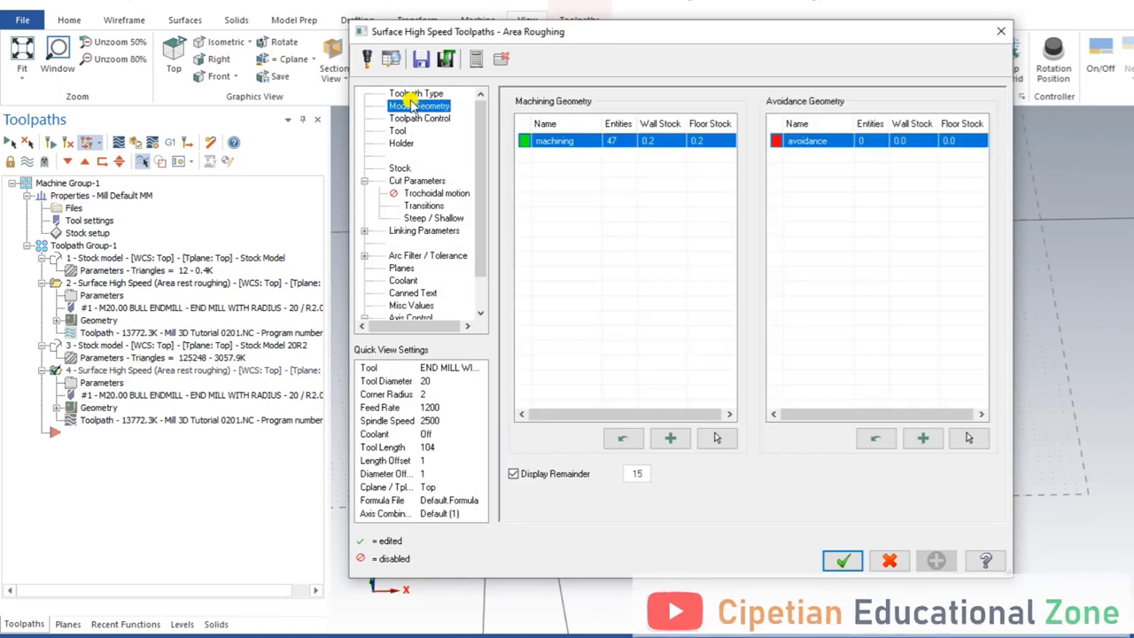
{"action": "left_click", "coordinate": [416, 118]}
{"action": "left_click", "coordinate": [399, 131]}
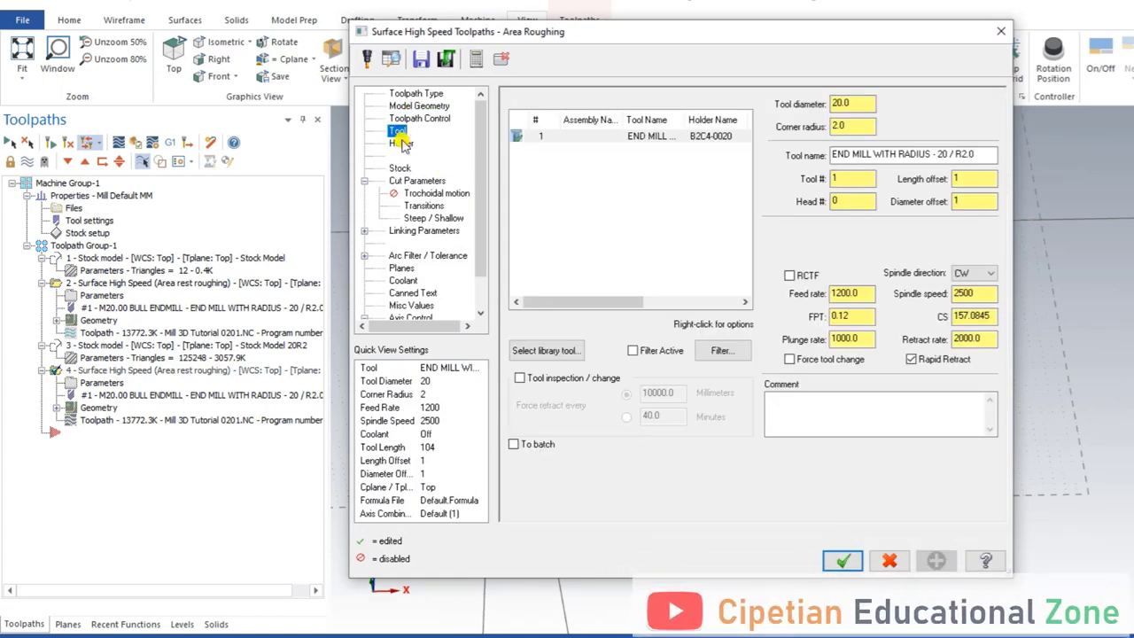
{"action": "left_click", "coordinate": [548, 350]}
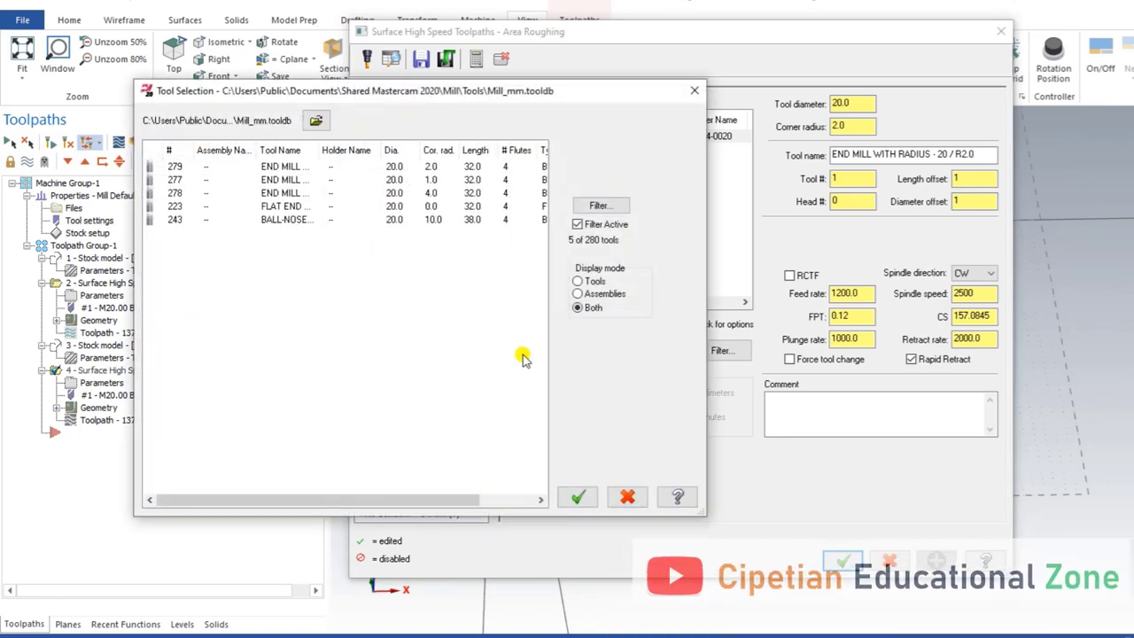
{"action": "left_click", "coordinate": [595, 205]}
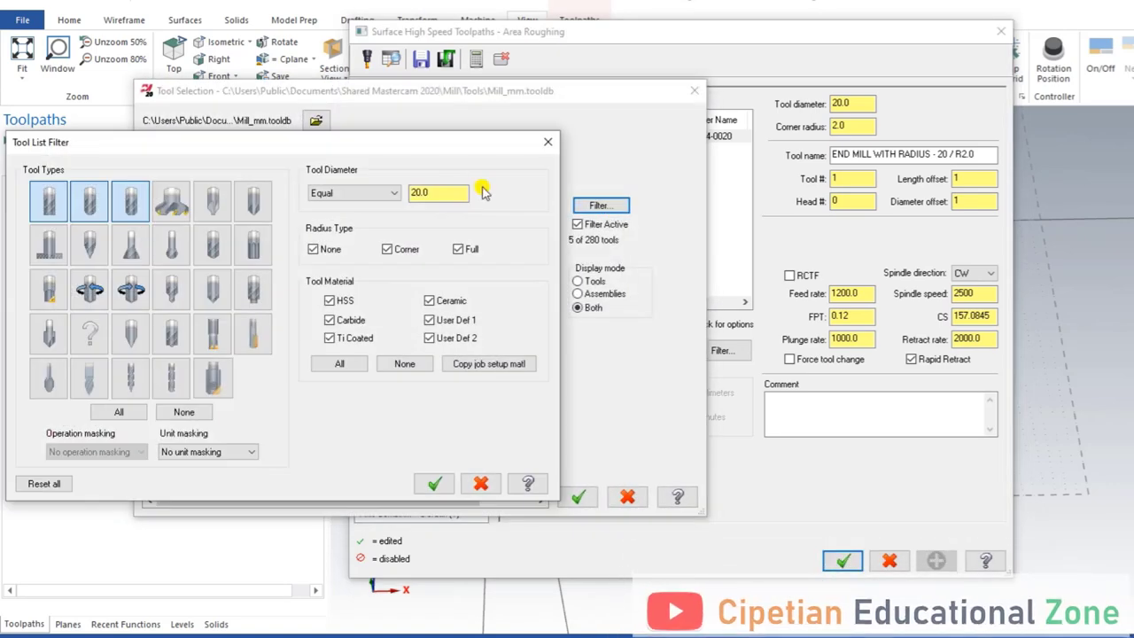
{"action": "left_click_drag", "start_coordinate": [463, 191], "coordinate": [354, 198]}
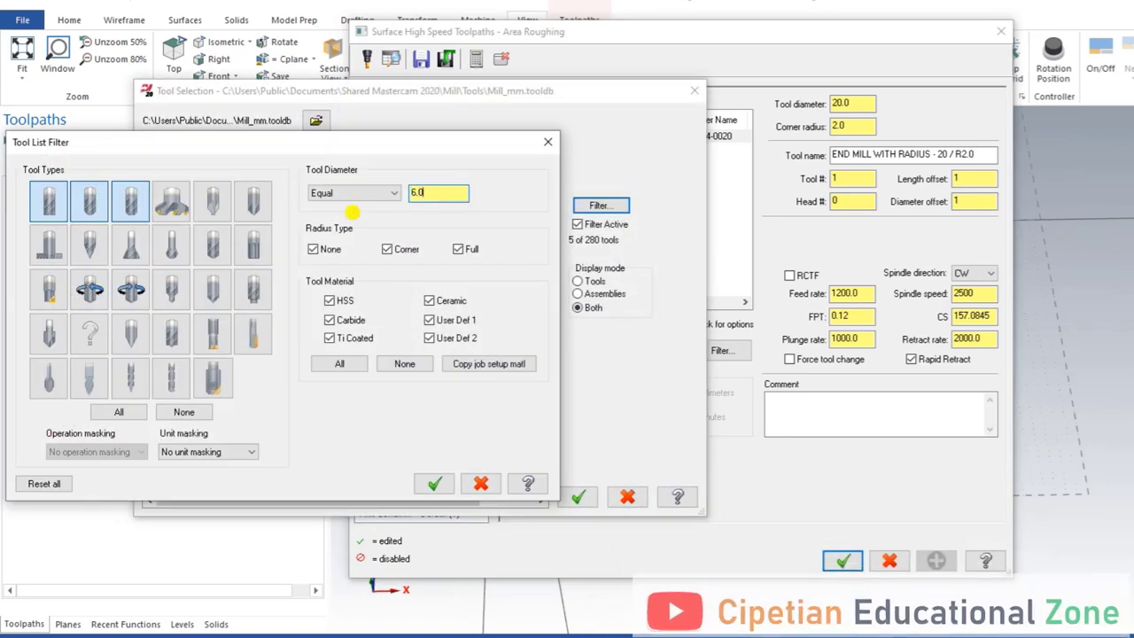
{"action": "left_click", "coordinate": [425, 483]}
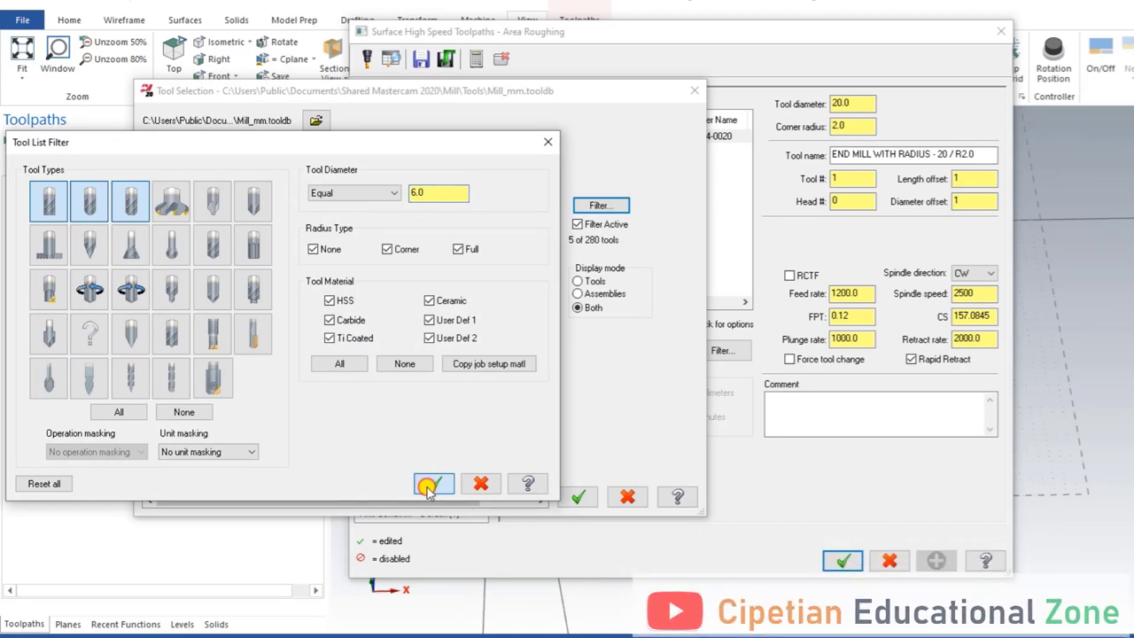
{"action": "left_click", "coordinate": [392, 194]}
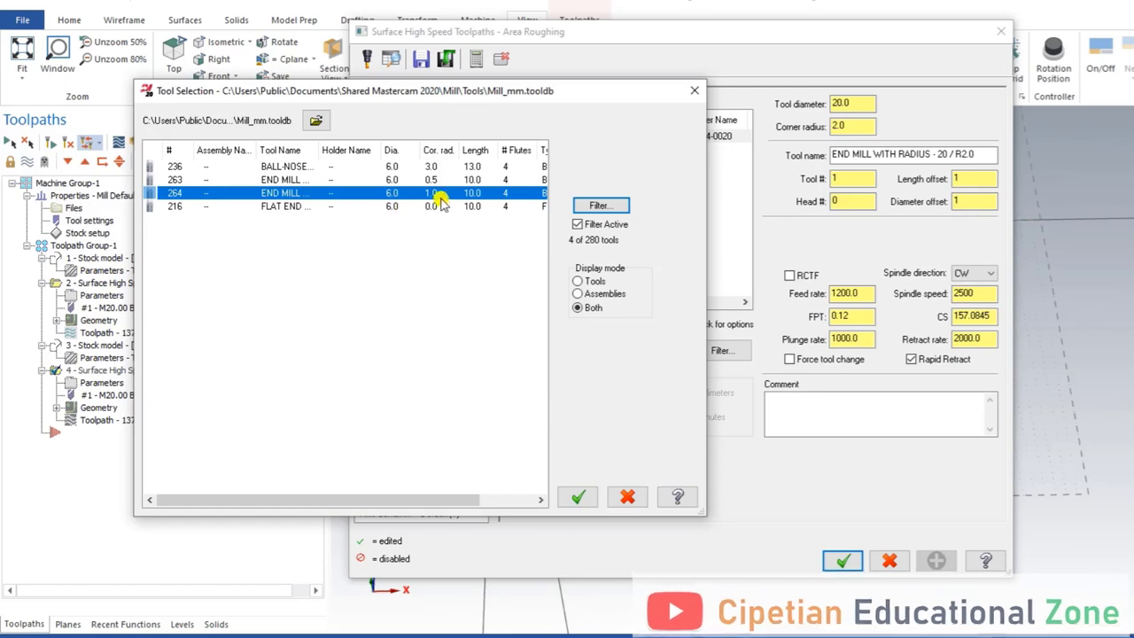
{"action": "left_click", "coordinate": [578, 497]}
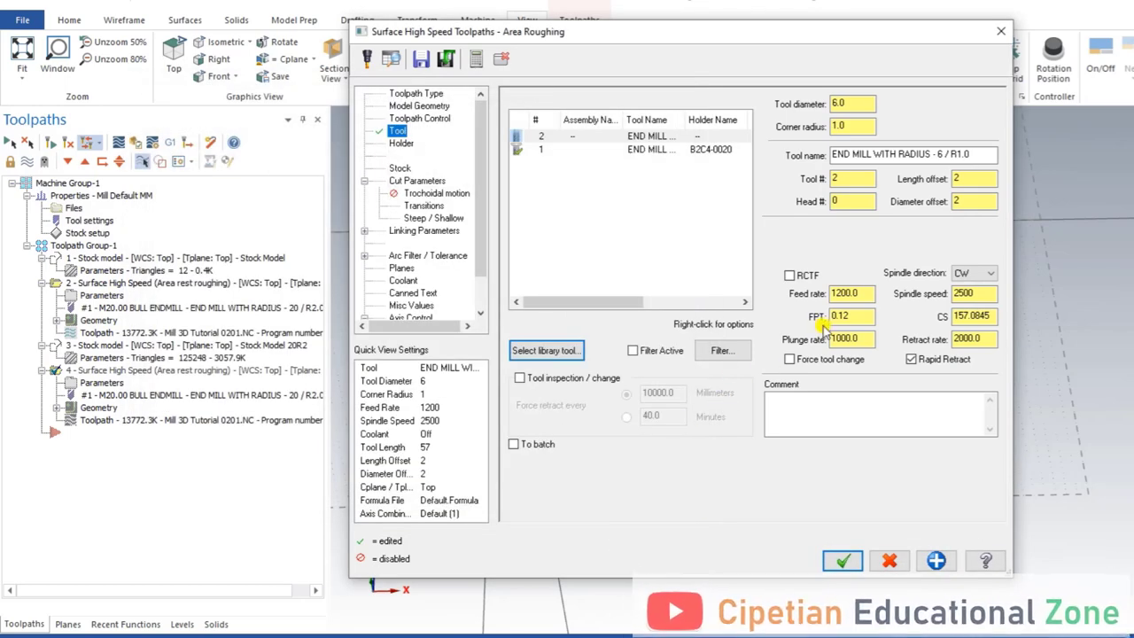
Set the feed rate to 800 and spindle speed to 2000
{"action": "double_click", "coordinate": [849, 293]}
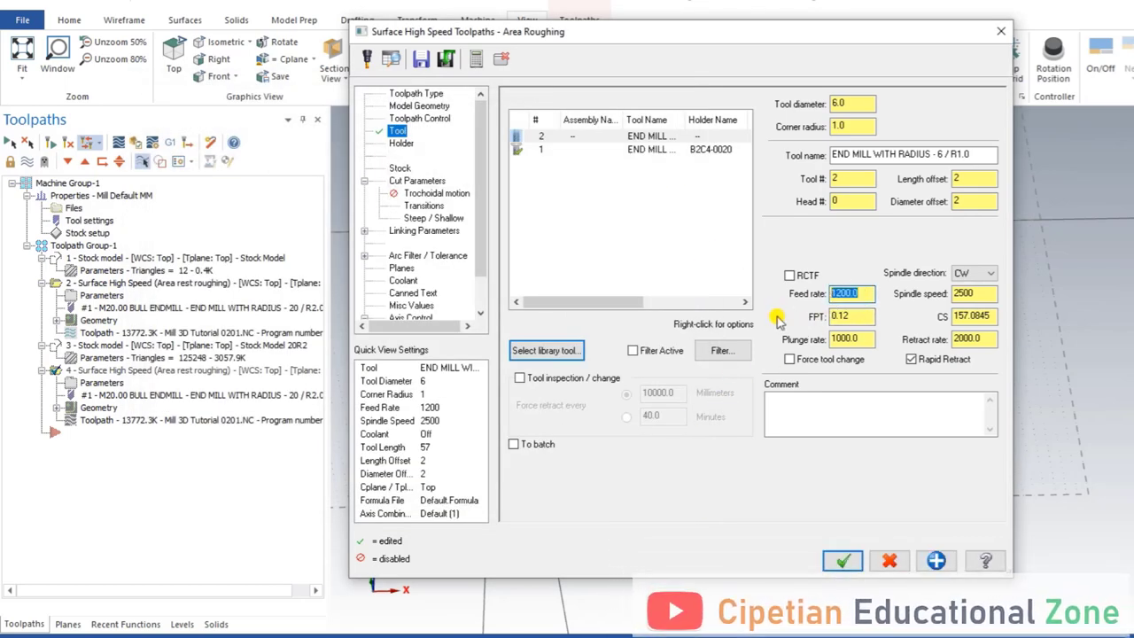
{"action": "type", "text": "820"}
{"action": "key", "text": "BackSpace"}
{"action": "key", "text": "BackSpace"}
{"action": "type", "text": "00"}
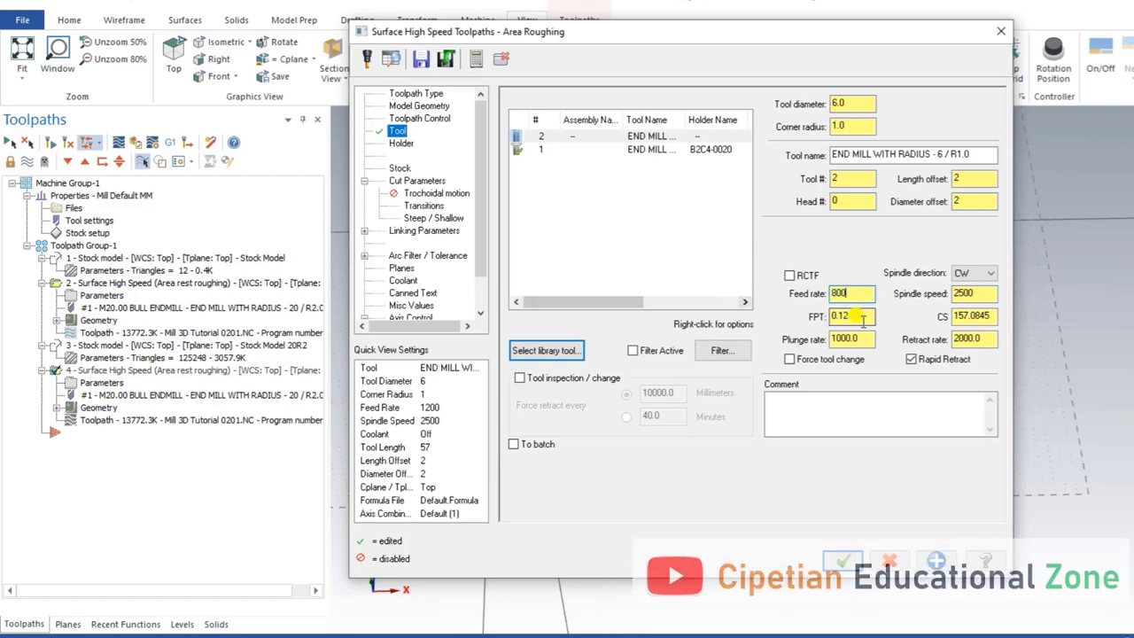
{"action": "left_click", "coordinate": [981, 294]}
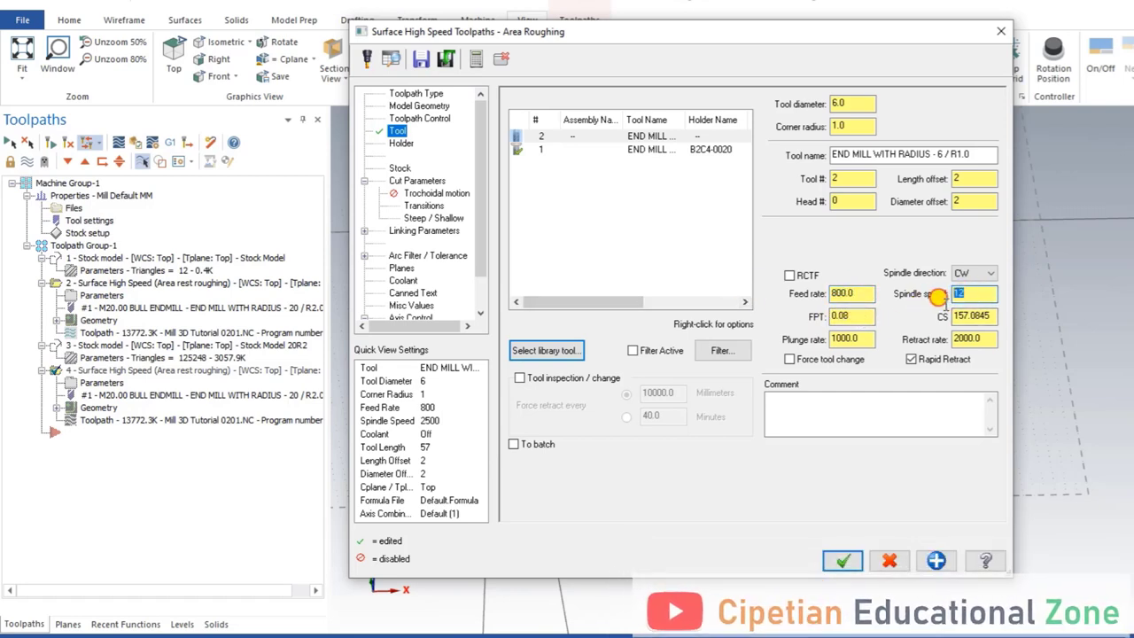
{"action": "type", "text": "2000"}
{"action": "left_click", "coordinate": [900, 408]}
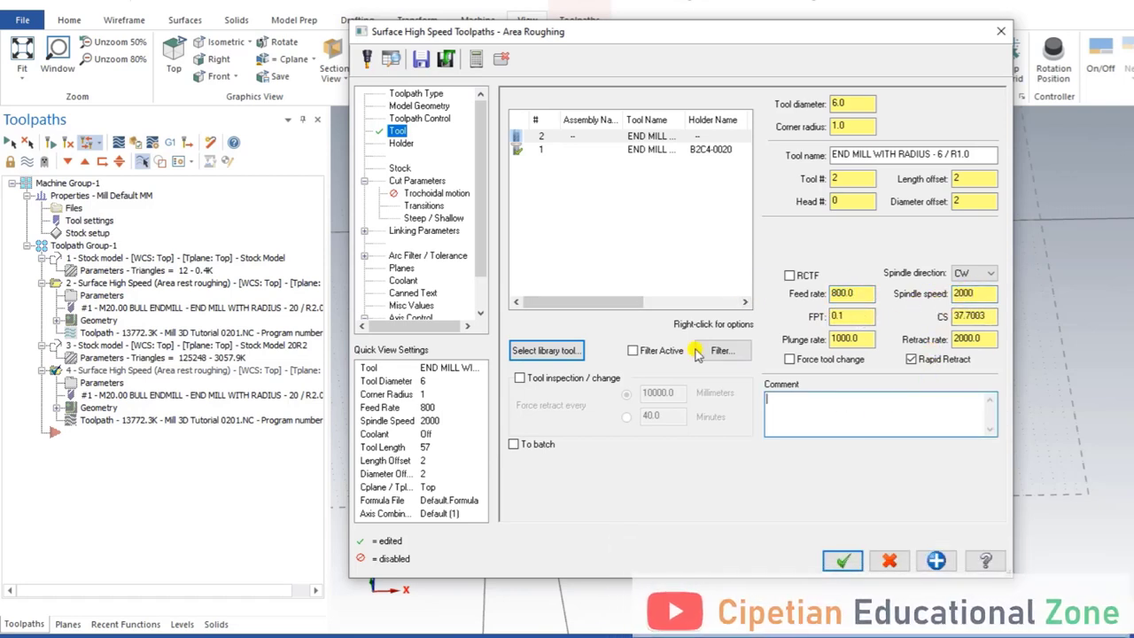
{"action": "left_click", "coordinate": [397, 143]}
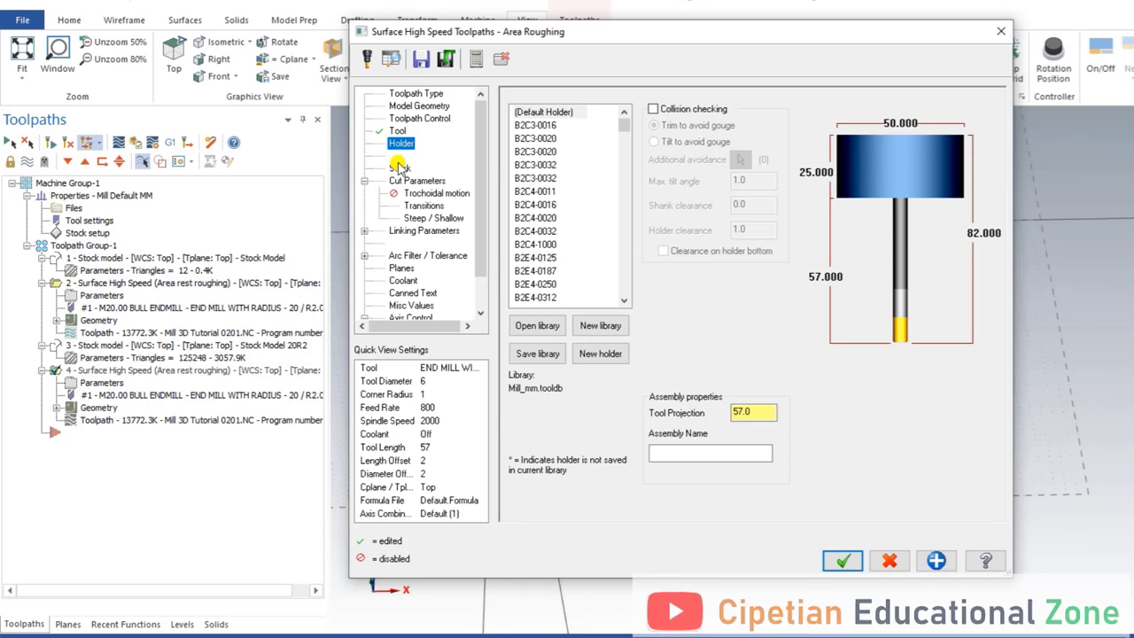
Take operation 4's rest material from one other operation: 3 - Stock model (Stock Model 20R2)
{"action": "left_click", "coordinate": [399, 167]}
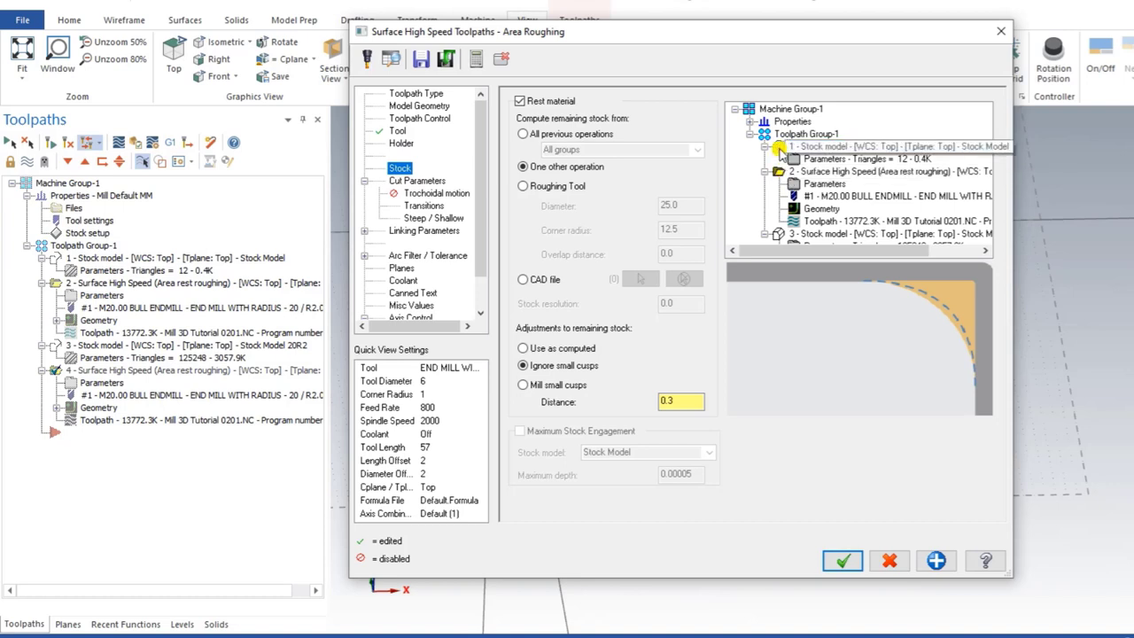
{"action": "left_click", "coordinate": [781, 149]}
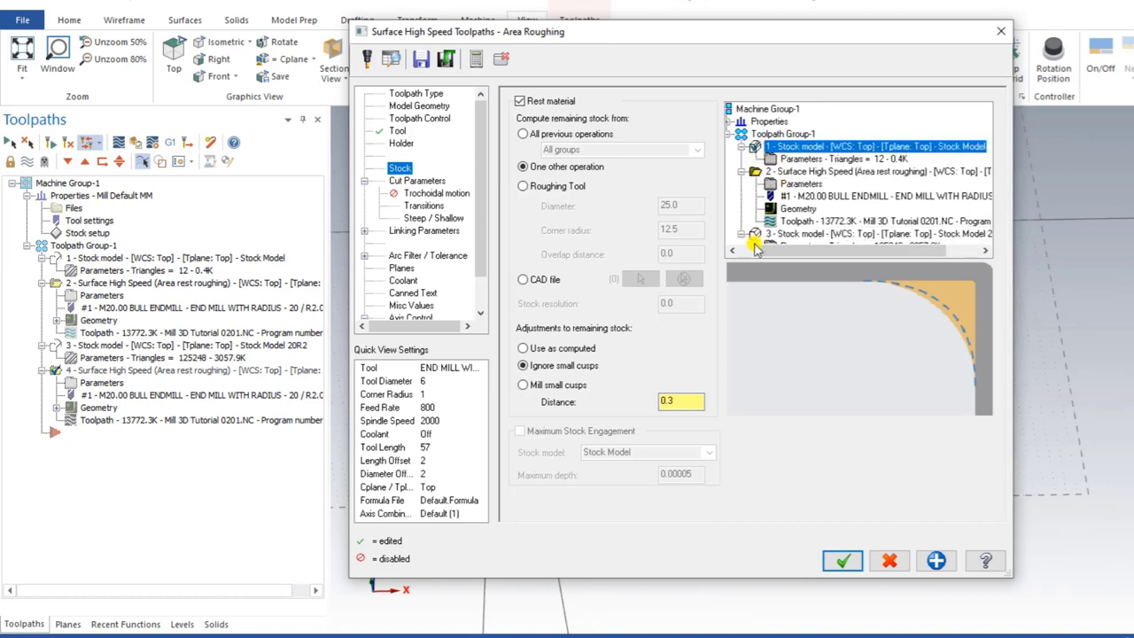
{"action": "left_click", "coordinate": [750, 232]}
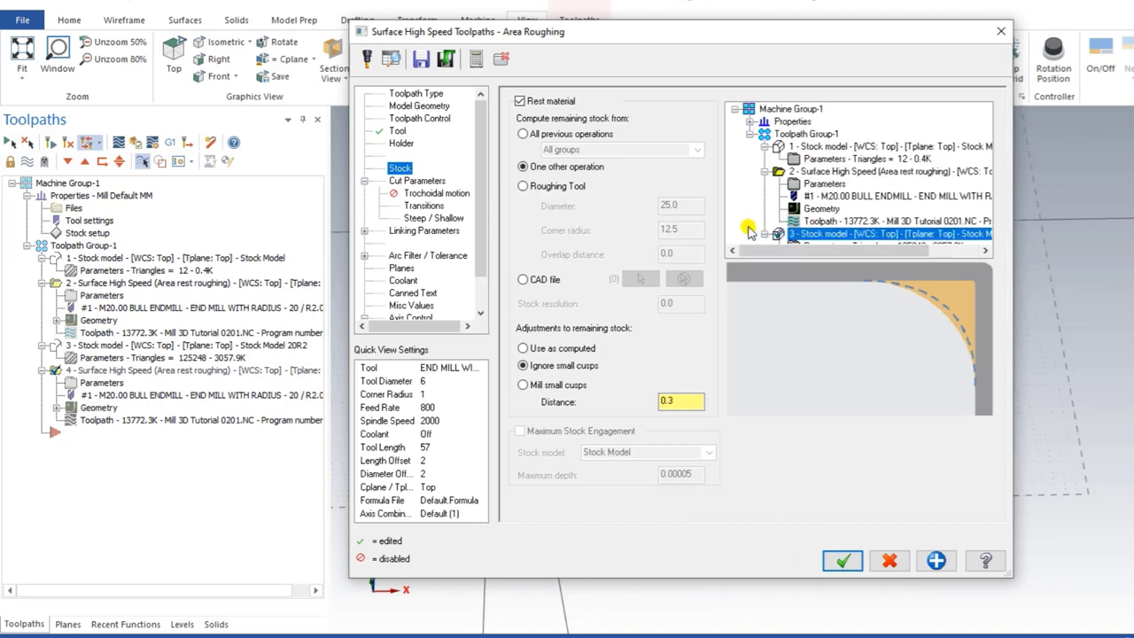
{"action": "left_click", "coordinate": [764, 146]}
{"action": "left_click", "coordinate": [765, 159]}
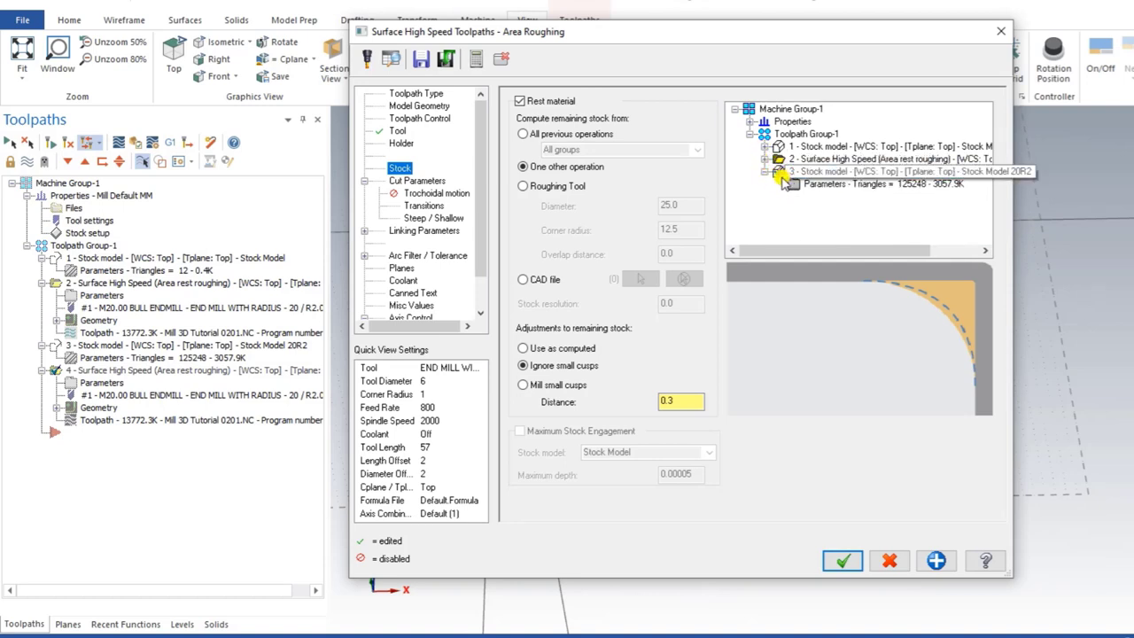
{"action": "left_click", "coordinate": [782, 173]}
{"action": "left_click", "coordinate": [417, 181]}
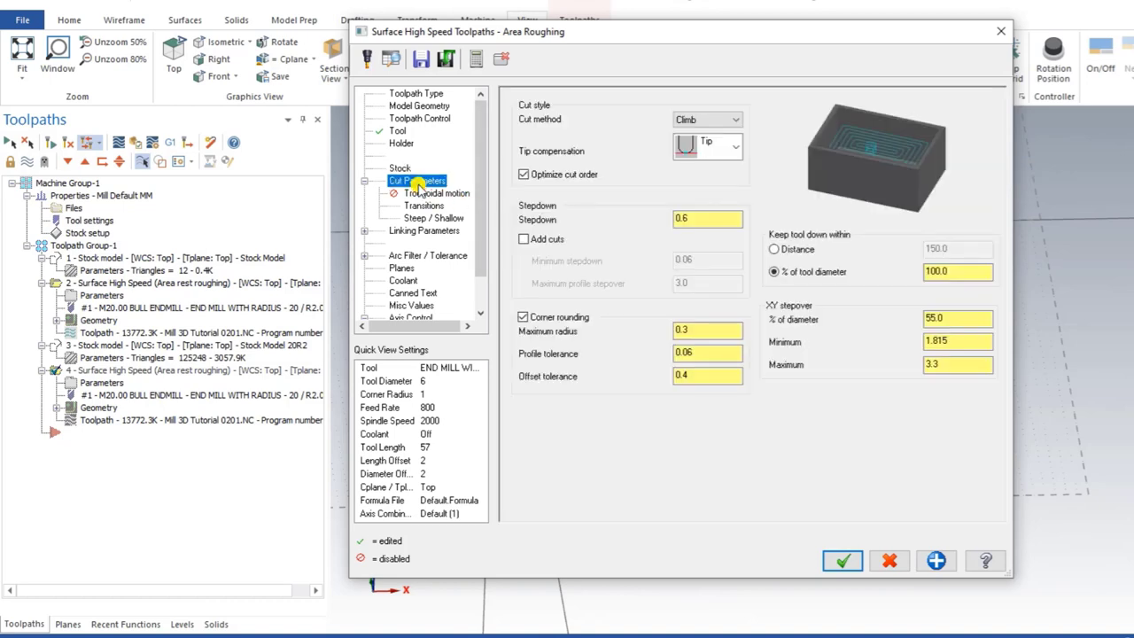
Set stepdown to 0.2 and skip pockets smaller than 200% (12.0) of tool diameter
{"action": "double_click", "coordinate": [689, 218]}
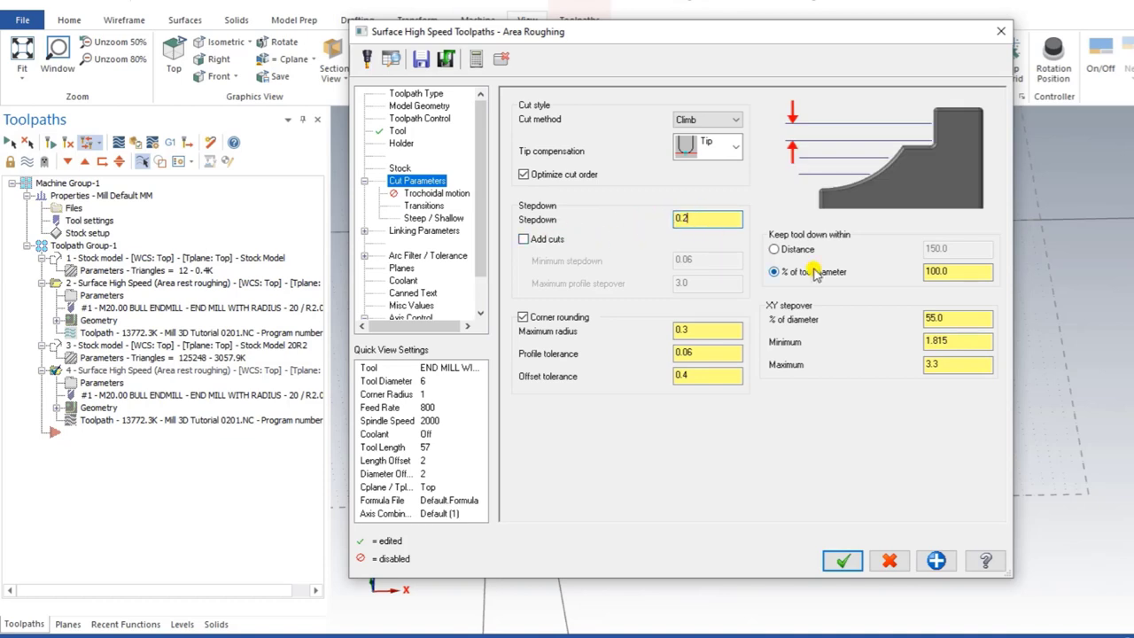
{"action": "left_click", "coordinate": [436, 194]}
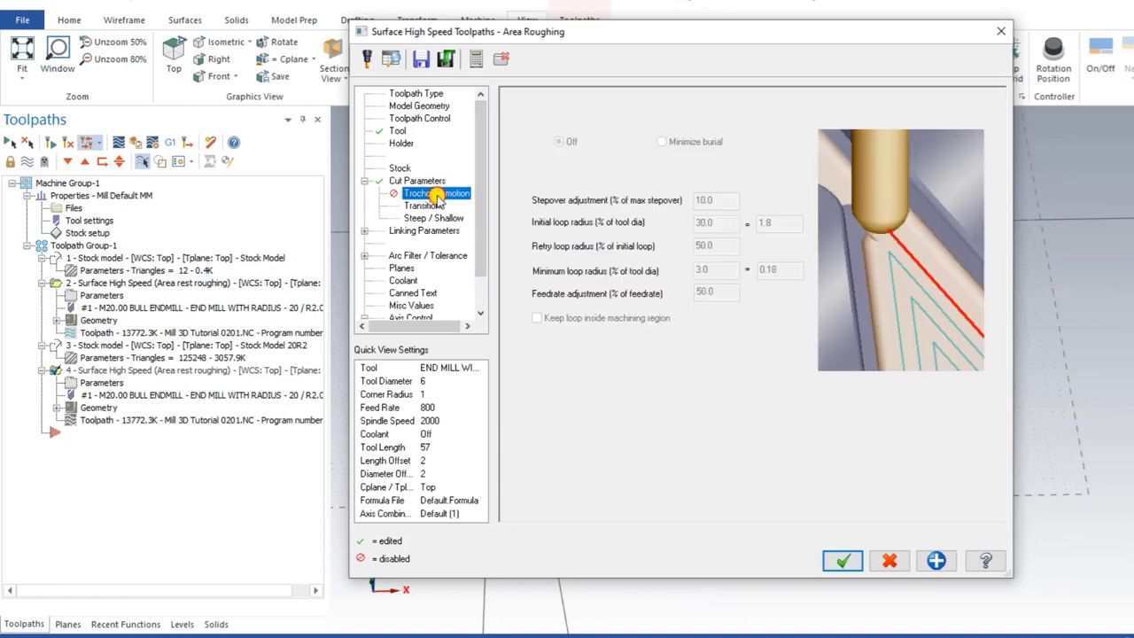
{"action": "left_click", "coordinate": [417, 205]}
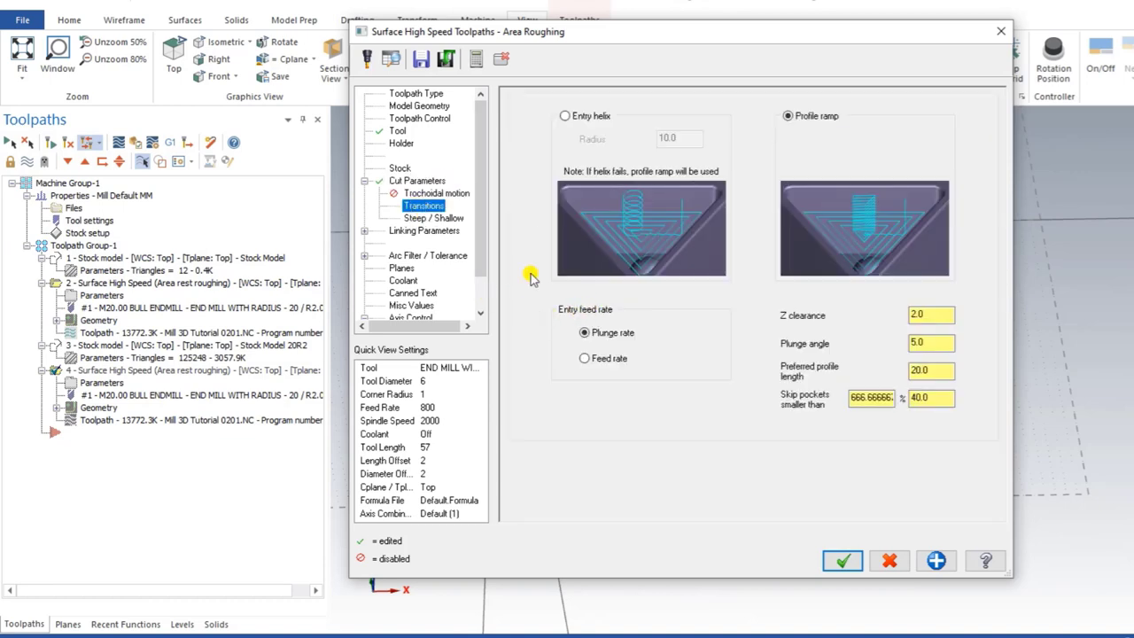
{"action": "left_click", "coordinate": [945, 398]}
{"action": "left_click_drag", "start_coordinate": [848, 397], "coordinate": [899, 391]}
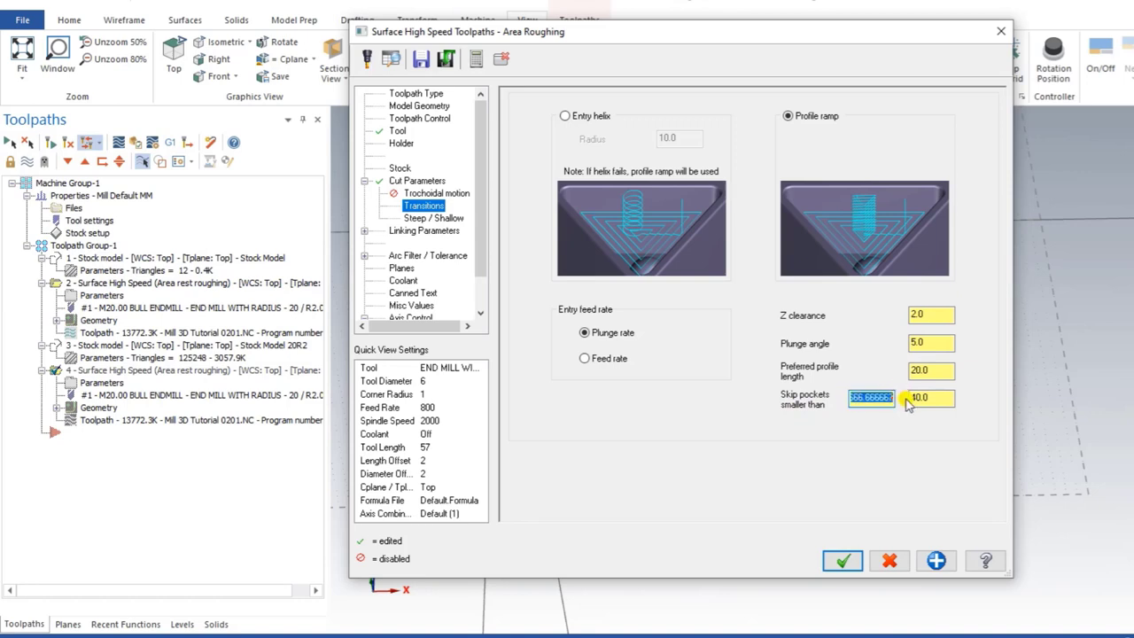
{"action": "key", "text": "Tab"}
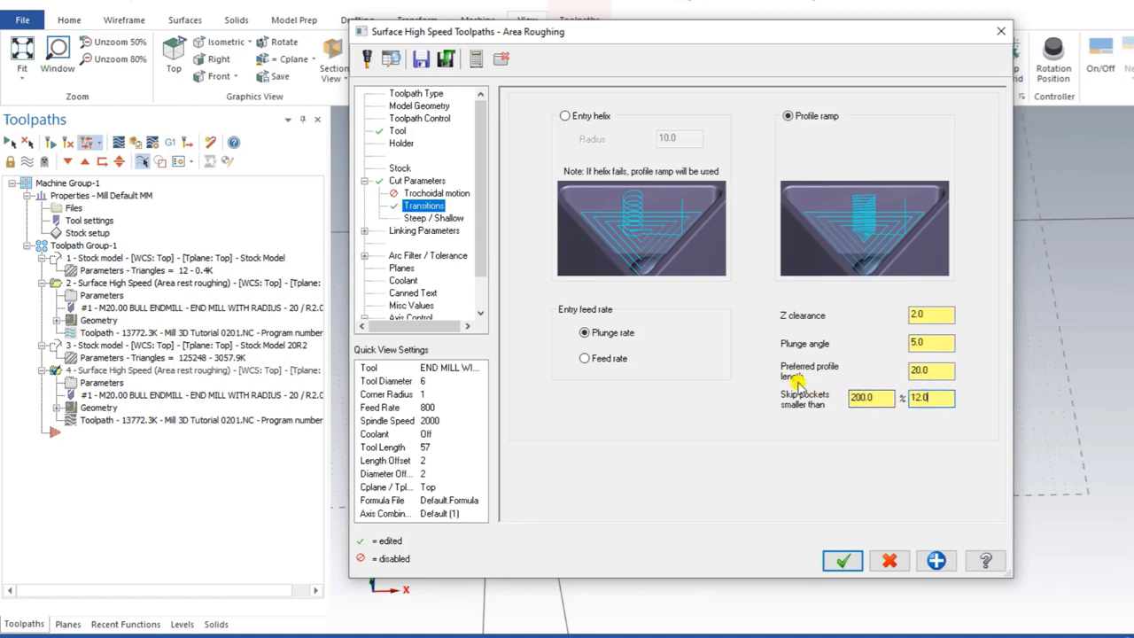
{"action": "left_click", "coordinate": [423, 220]}
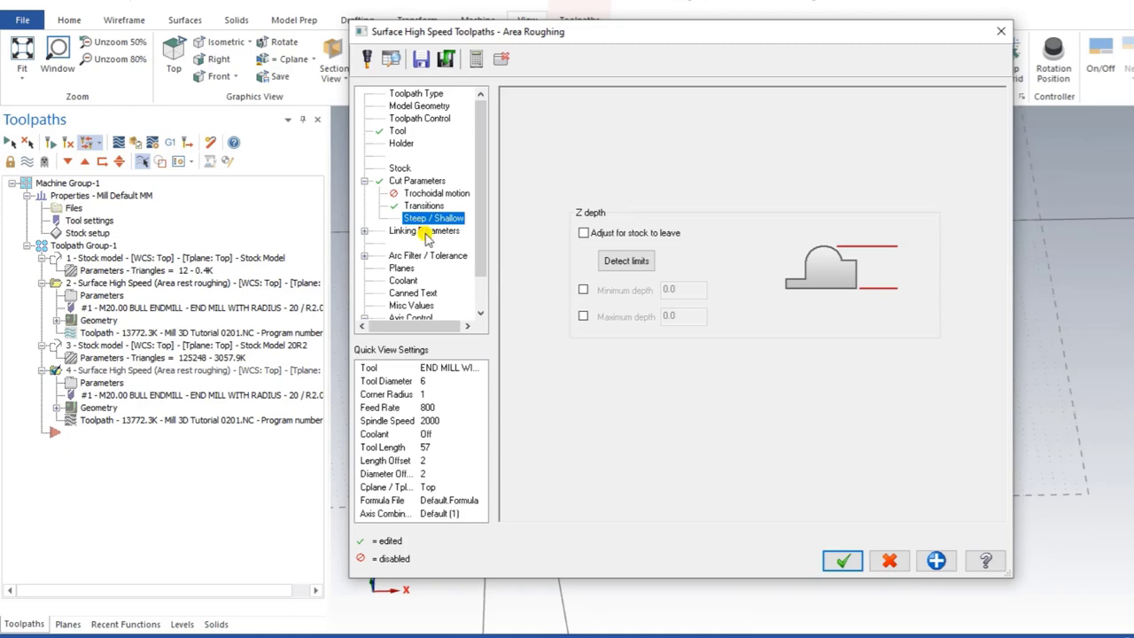
{"action": "left_click", "coordinate": [427, 232]}
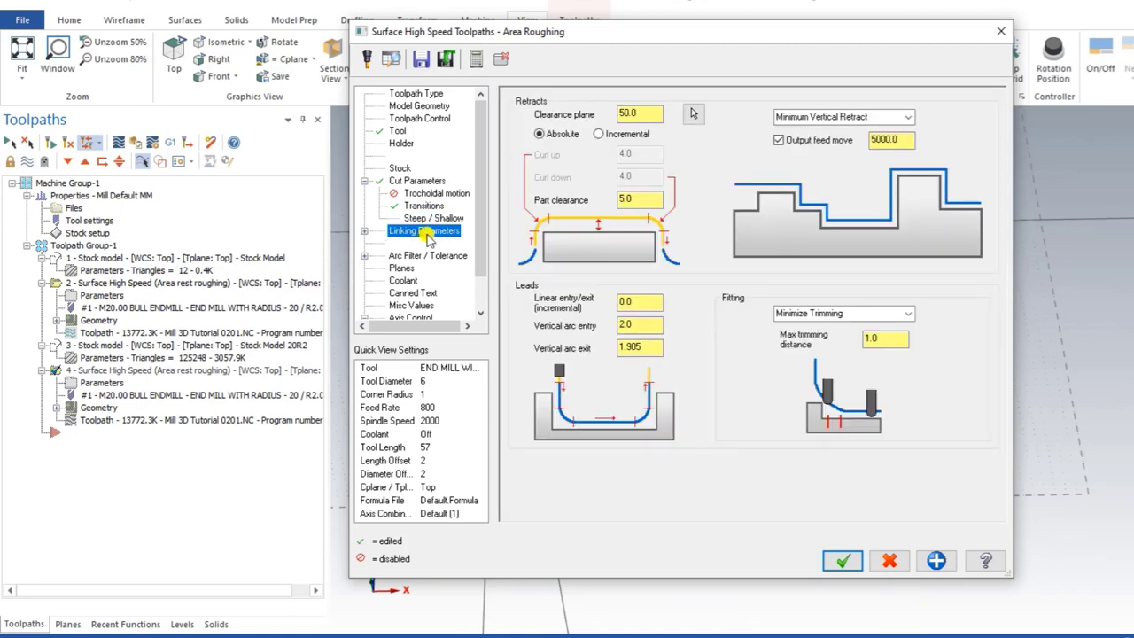
Regenerate operation 4 into a 672.4K rest toolpath and inspect it from Top and oblique views
{"action": "left_click", "coordinate": [837, 557]}
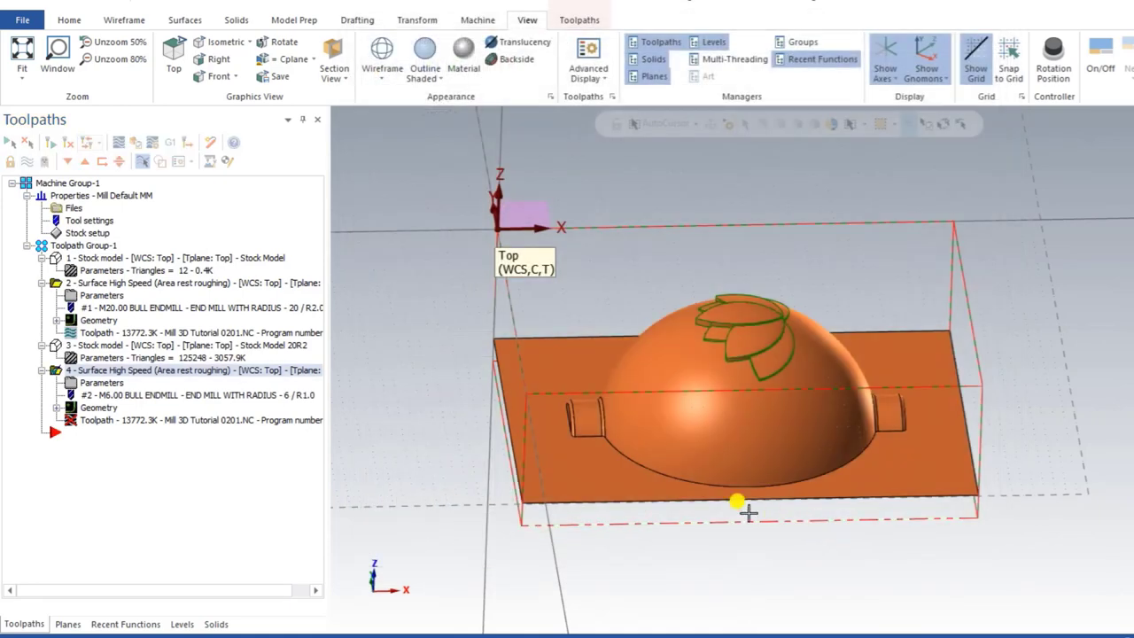
{"action": "left_click", "coordinate": [74, 144]}
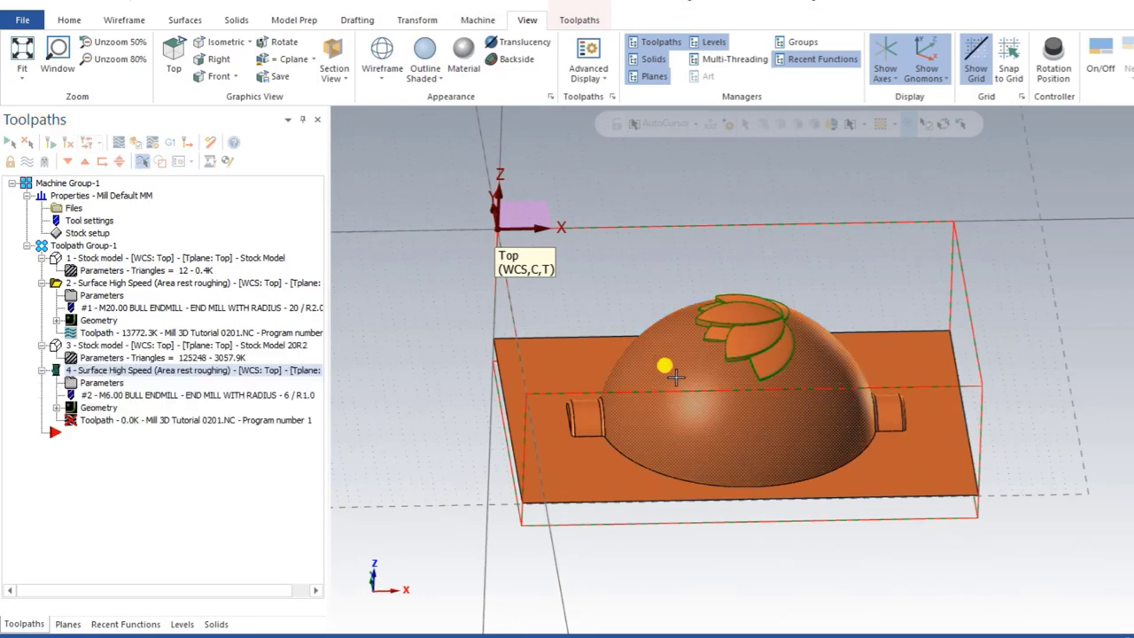
{"action": "middle_click_drag", "start_coordinate": [686, 374], "coordinate": [727, 399]}
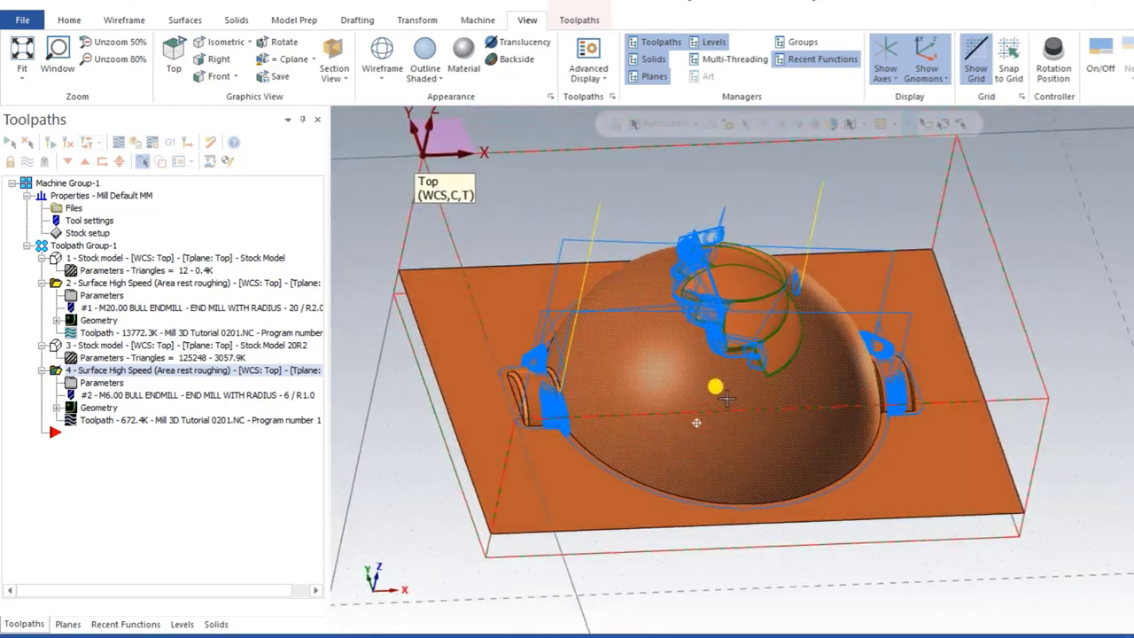
{"action": "scroll", "coordinate": [703, 395], "scroll_direction": "up", "scroll_amount": 5}
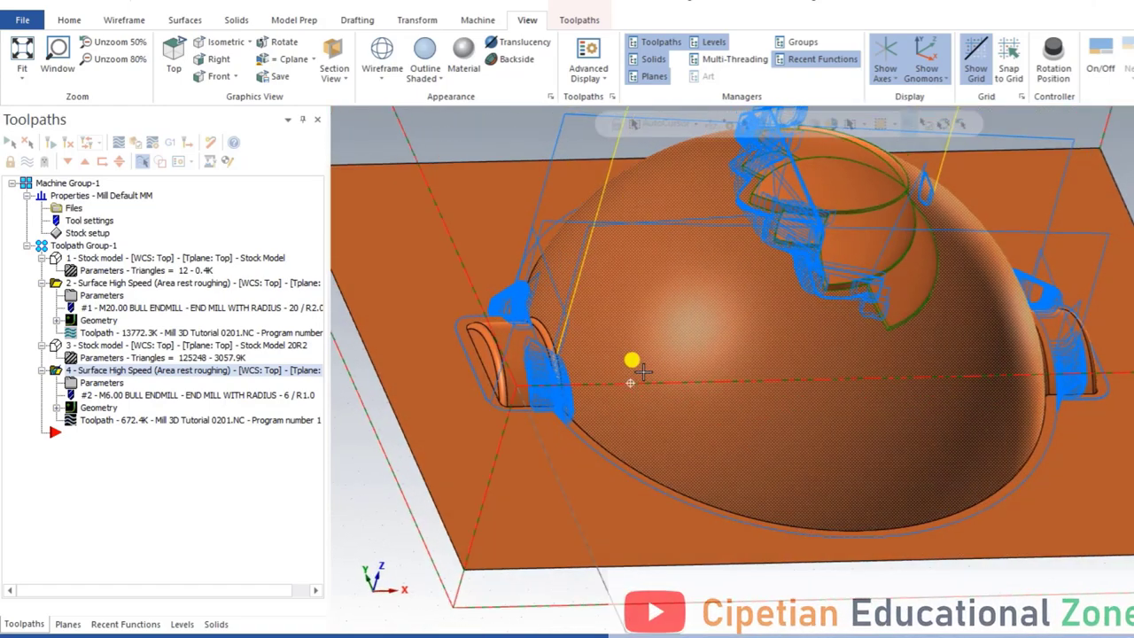
{"action": "mouse_move", "coordinate": [643, 372]}
{"action": "middle_mouse_down"}
{"action": "mouse_move", "coordinate": [611, 372]}
{"action": "mouse_move", "coordinate": [683, 356]}
{"action": "mouse_move", "coordinate": [628, 392]}
{"action": "mouse_move", "coordinate": [630, 380]}
{"action": "middle_mouse_up"}
{"action": "key", "text": "alt+1"}
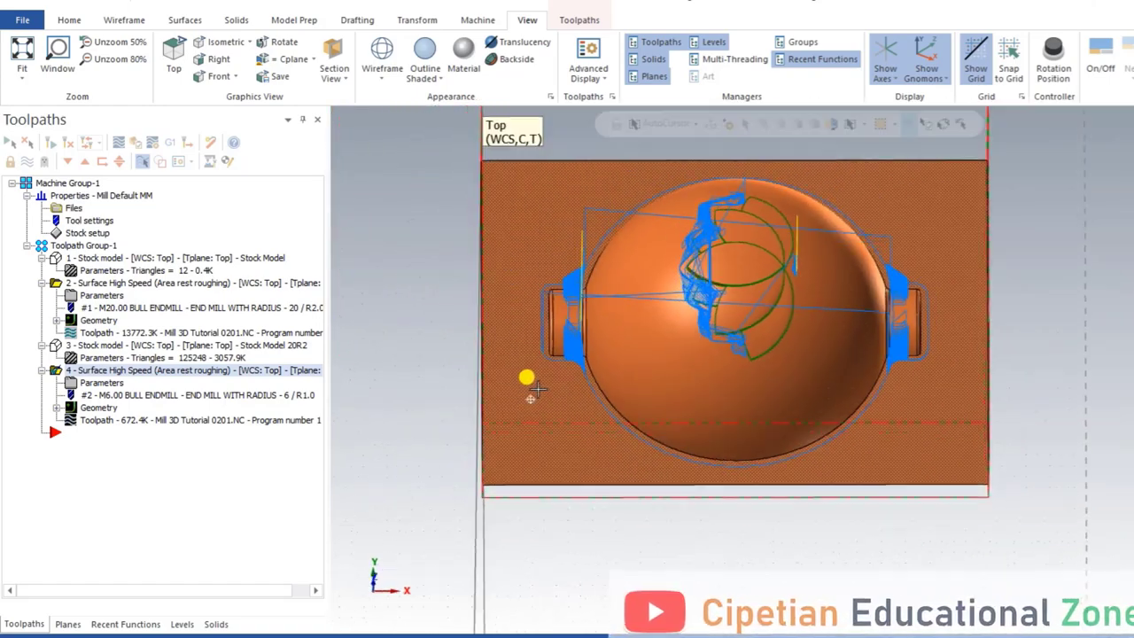
{"action": "middle_click_drag", "start_coordinate": [538, 388], "coordinate": [731, 357]}
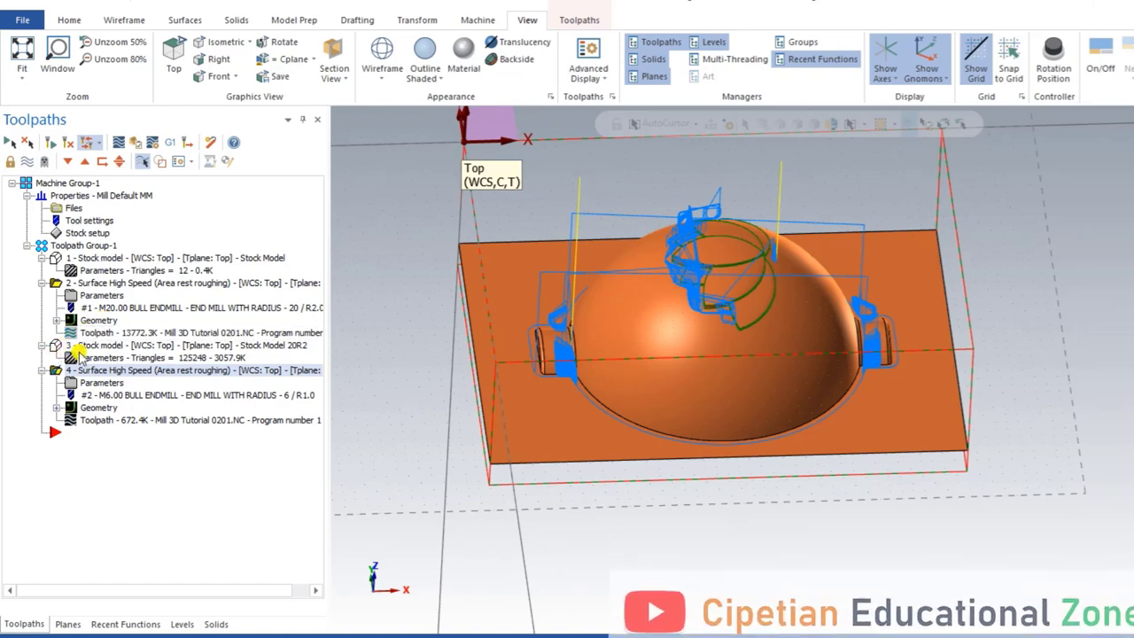
Start the simulator from Stock Model 20R2 and verify the rest-roughing operation
{"action": "left_click", "coordinate": [153, 144]}
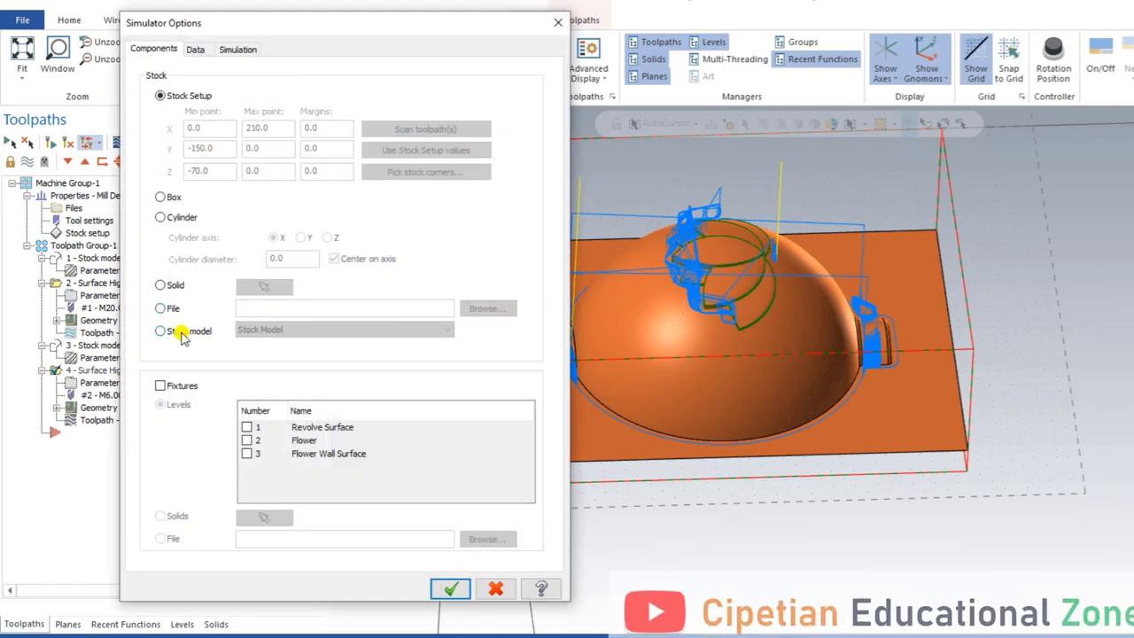
{"action": "left_click", "coordinate": [160, 331]}
{"action": "left_click", "coordinate": [252, 329]}
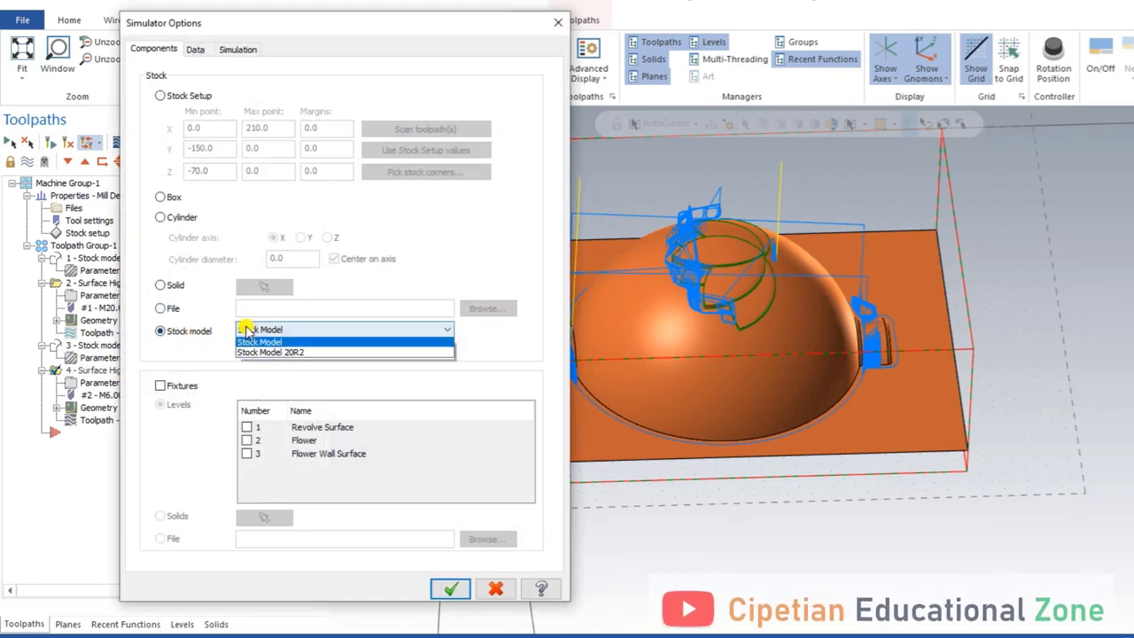
{"action": "left_click", "coordinate": [292, 353]}
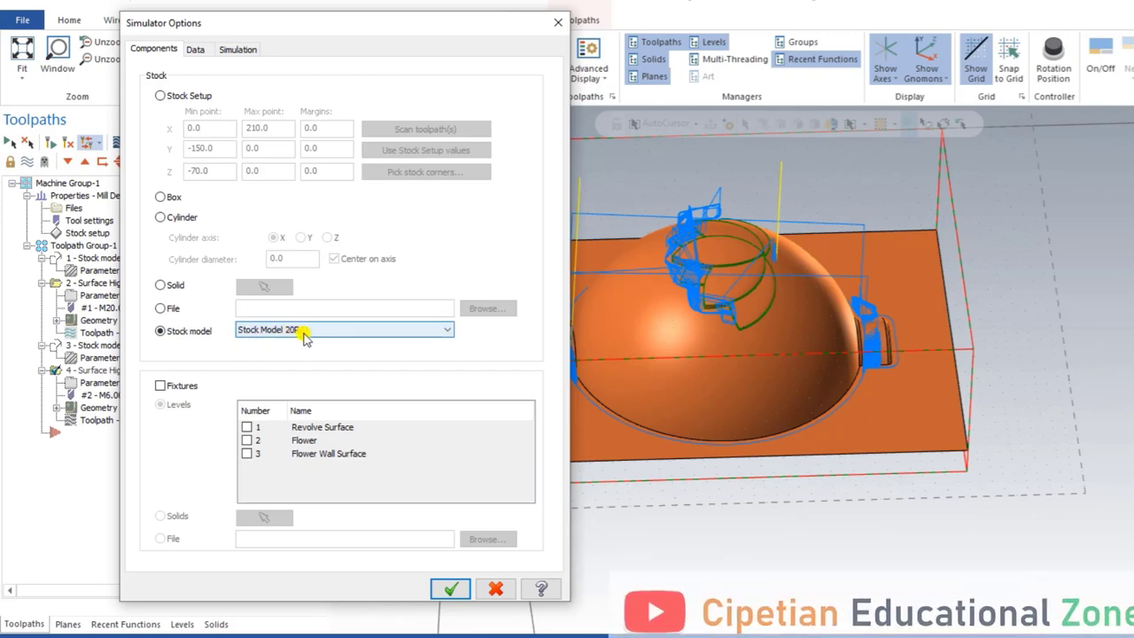
{"action": "left_click", "coordinate": [451, 588]}
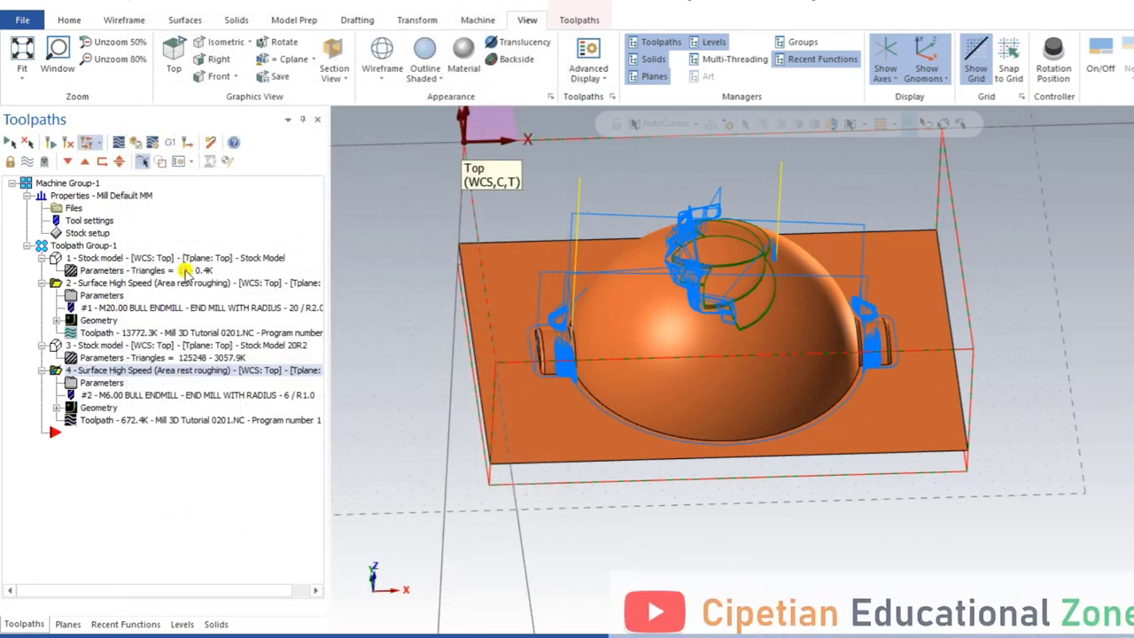
{"action": "left_click", "coordinate": [136, 143]}
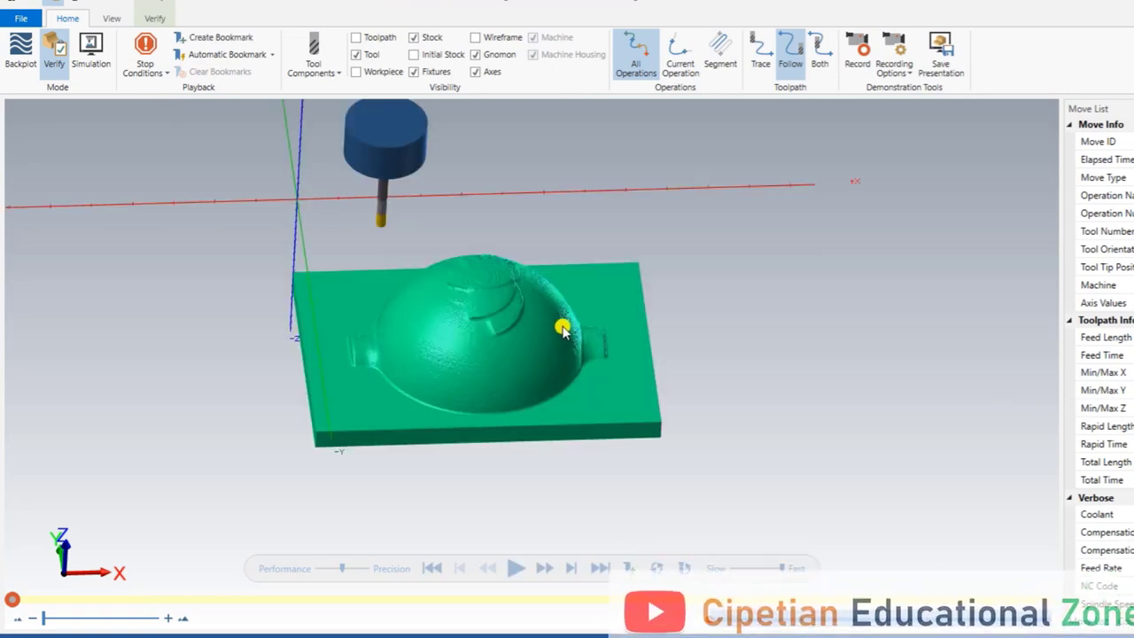
Run the 6 mm rest-roughing simulation and orbit to inspect newly cut areas around the lotus and handles
{"action": "mouse_move", "coordinate": [561, 328]}
{"action": "middle_mouse_down"}
{"action": "mouse_move", "coordinate": [537, 283]}
{"action": "mouse_move", "coordinate": [564, 338]}
{"action": "mouse_move", "coordinate": [574, 329]}
{"action": "mouse_move", "coordinate": [509, 307]}
{"action": "mouse_move", "coordinate": [494, 321]}
{"action": "mouse_move", "coordinate": [545, 331]}
{"action": "middle_mouse_up"}
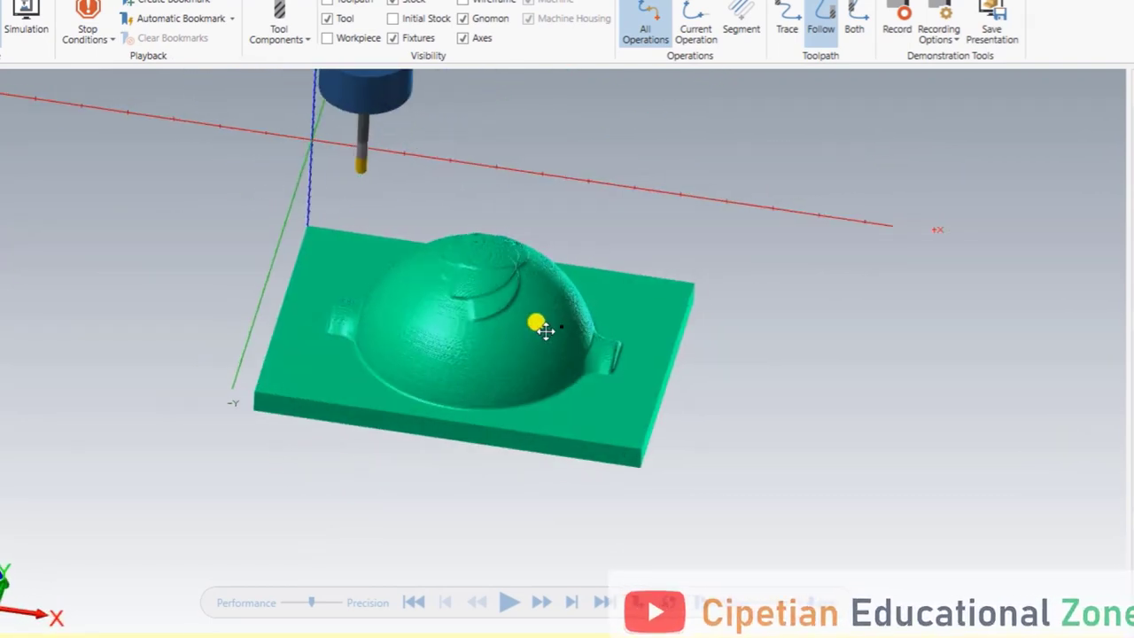
{"action": "mouse_move", "coordinate": [422, 335]}
{"action": "middle_mouse_down"}
{"action": "mouse_move", "coordinate": [440, 382]}
{"action": "mouse_move", "coordinate": [405, 283]}
{"action": "mouse_move", "coordinate": [427, 295]}
{"action": "mouse_move", "coordinate": [402, 303]}
{"action": "mouse_move", "coordinate": [425, 309]}
{"action": "mouse_move", "coordinate": [428, 326]}
{"action": "middle_mouse_up"}
{"action": "left_click", "coordinate": [508, 602]}
{"action": "scroll", "coordinate": [409, 295], "scroll_direction": "up", "scroll_amount": 2}
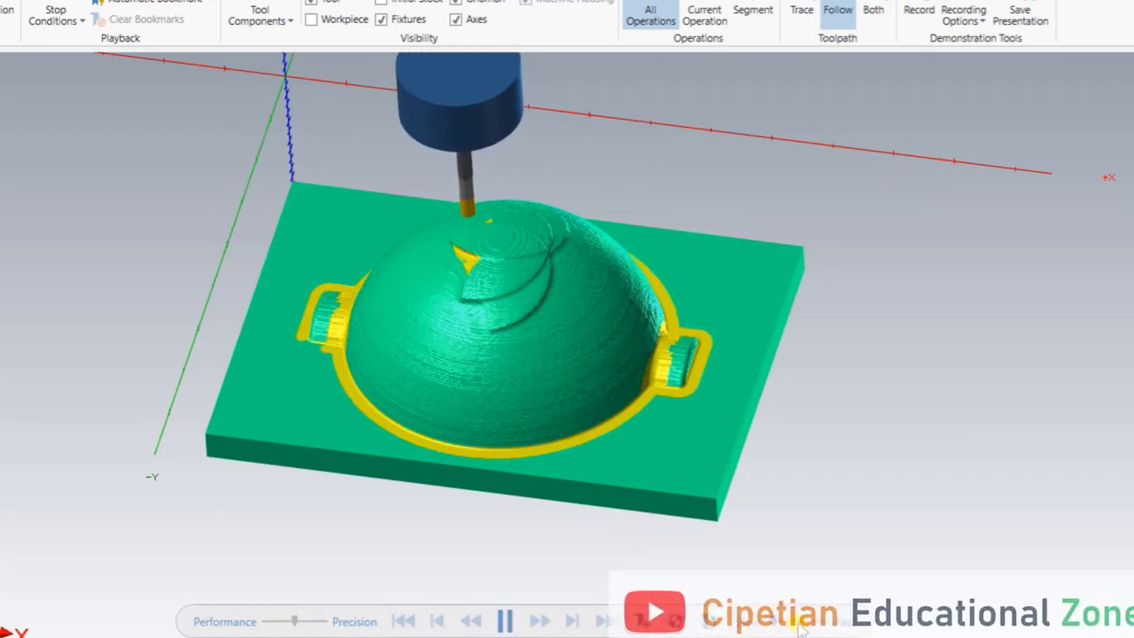
{"action": "middle_click_drag", "start_coordinate": [434, 417], "coordinate": [423, 460]}
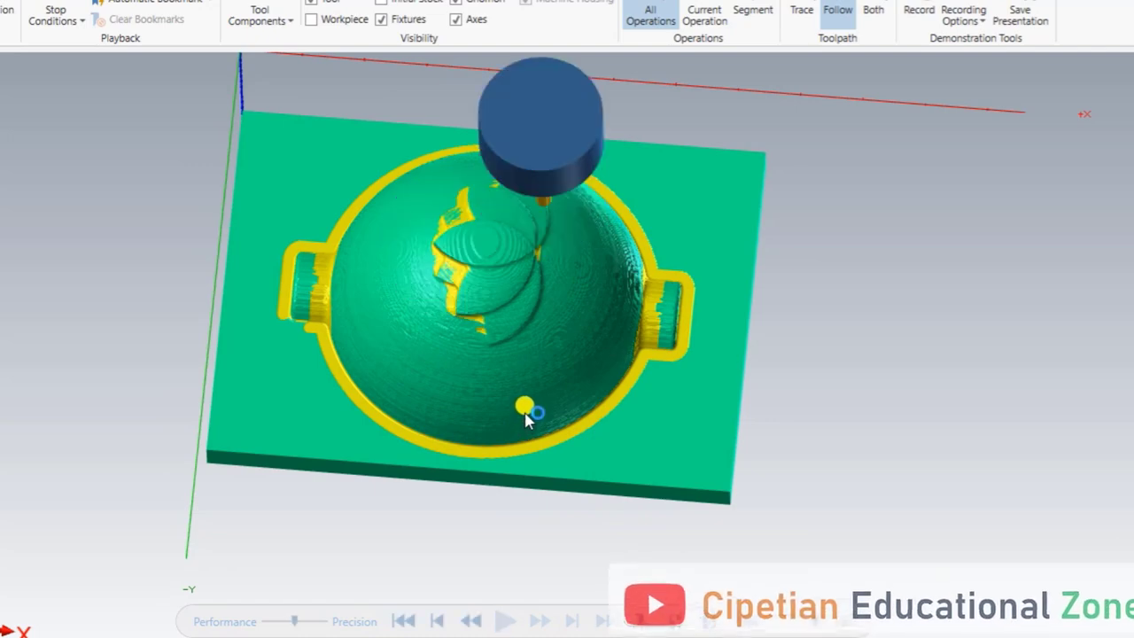
{"action": "middle_click_drag", "start_coordinate": [503, 409], "coordinate": [550, 407]}
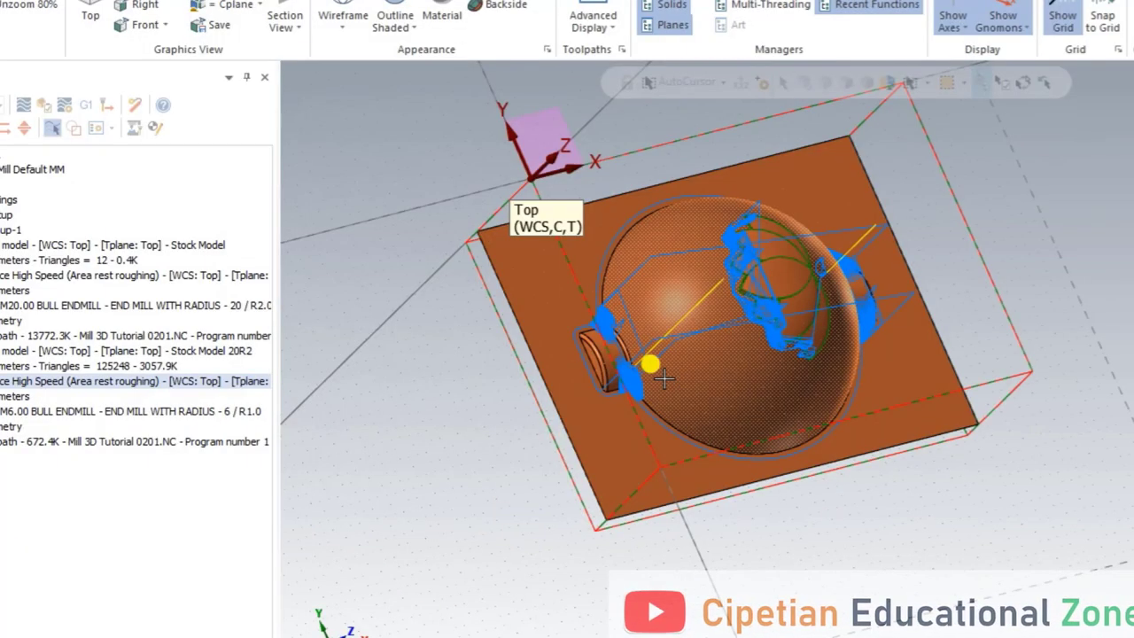
{"action": "middle_click_drag", "start_coordinate": [650, 362], "coordinate": [753, 405]}
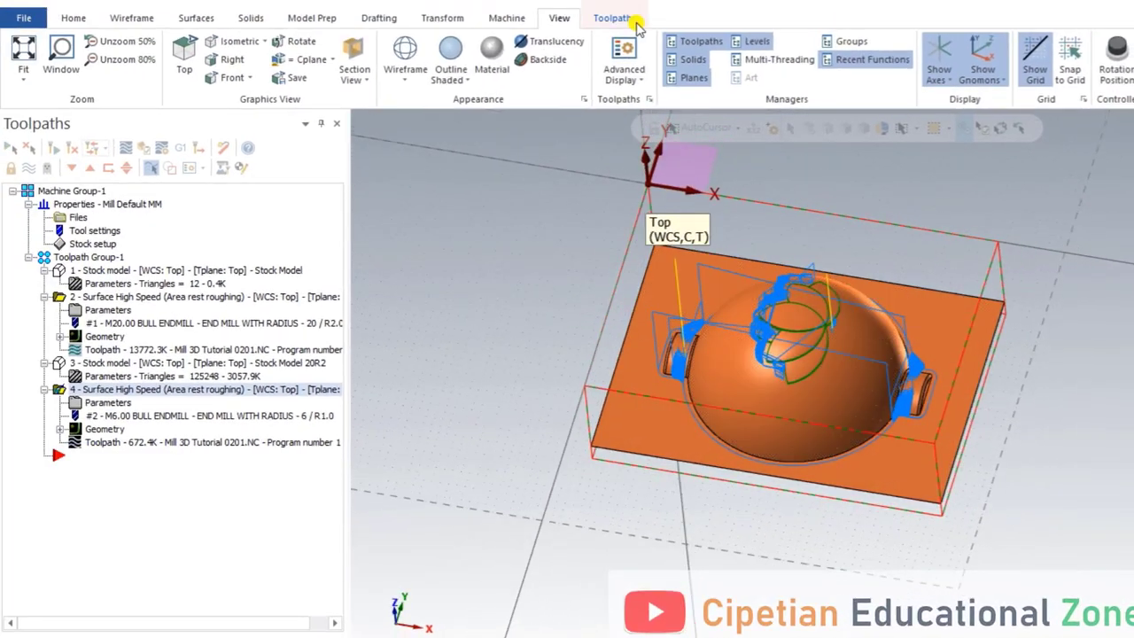
Browse the Toolpaths 3D gallery of roughing and finishing toolpaths, then orbit the stock and dome
{"action": "left_click", "coordinate": [625, 19]}
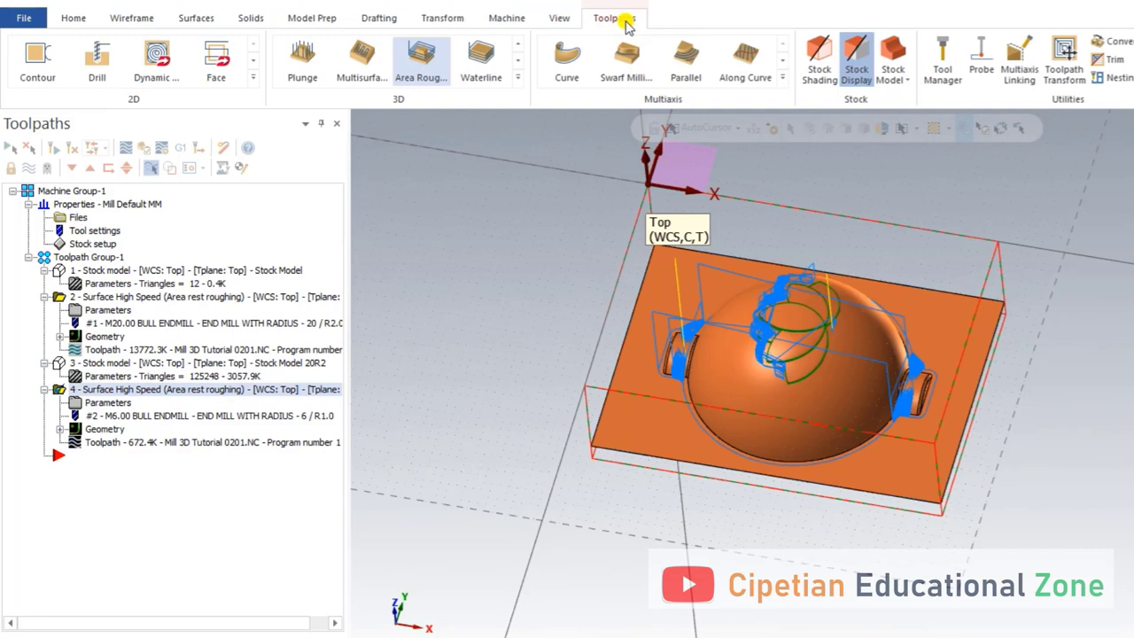
{"action": "left_click", "coordinate": [518, 79]}
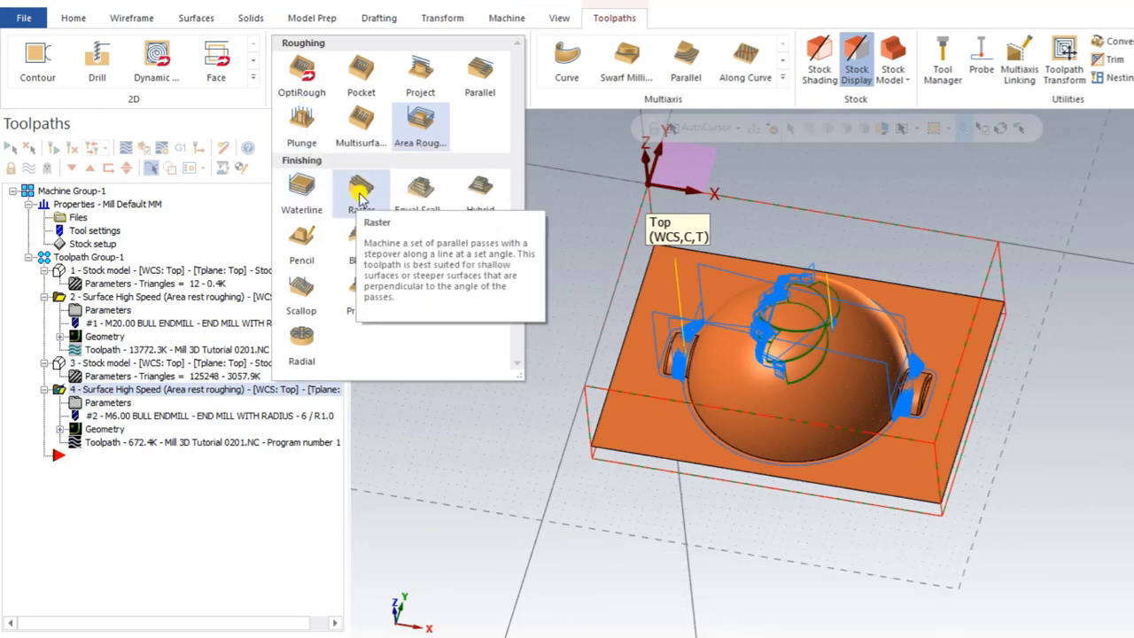
{"action": "left_click", "coordinate": [582, 208]}
{"action": "scroll", "coordinate": [493, 235], "scroll_direction": "down", "scroll_amount": 3}
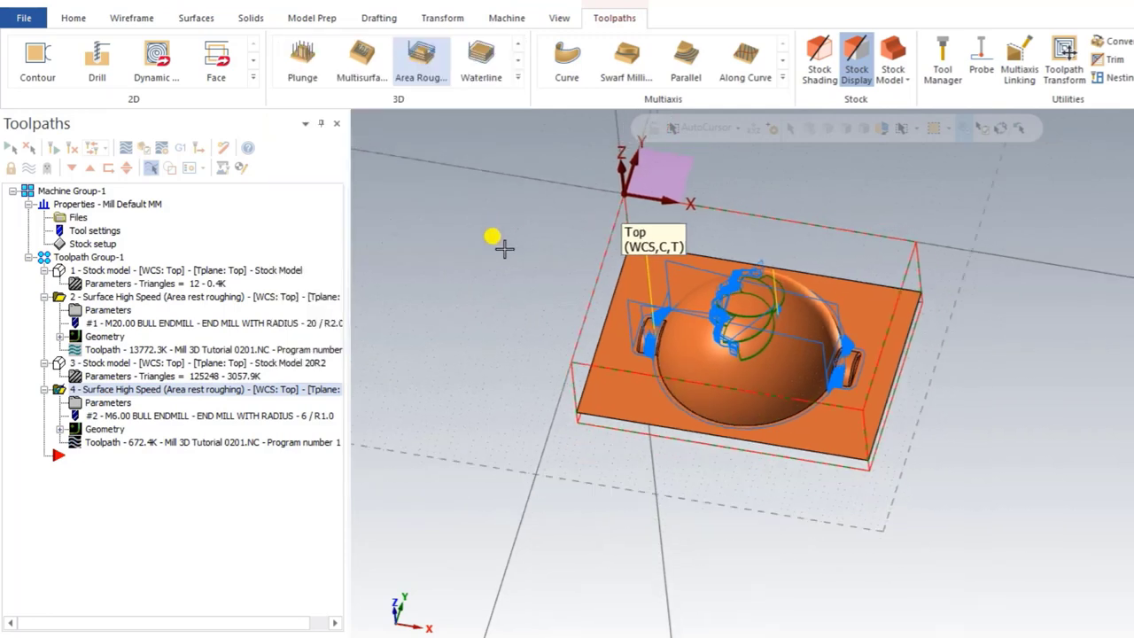
{"action": "middle_click_drag", "start_coordinate": [590, 454], "coordinate": [550, 371]}
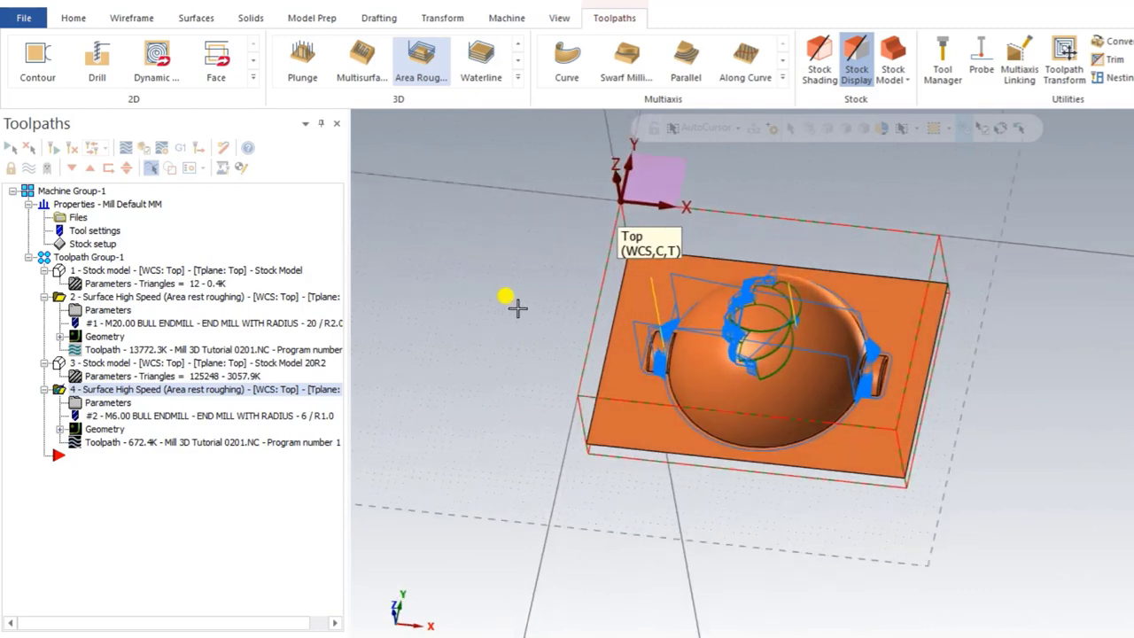
{"action": "middle_click_drag", "start_coordinate": [526, 294], "coordinate": [753, 376]}
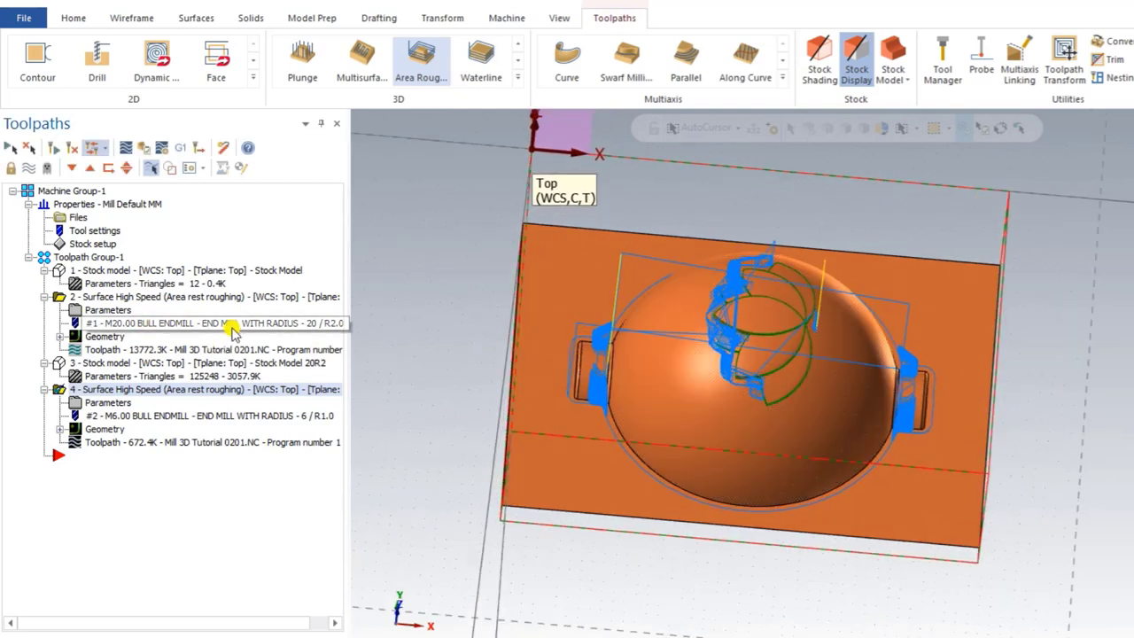
Review the initial stock model and the 20 mm roughing toolpath
{"action": "left_click", "coordinate": [57, 273]}
{"action": "left_click", "coordinate": [59, 298]}
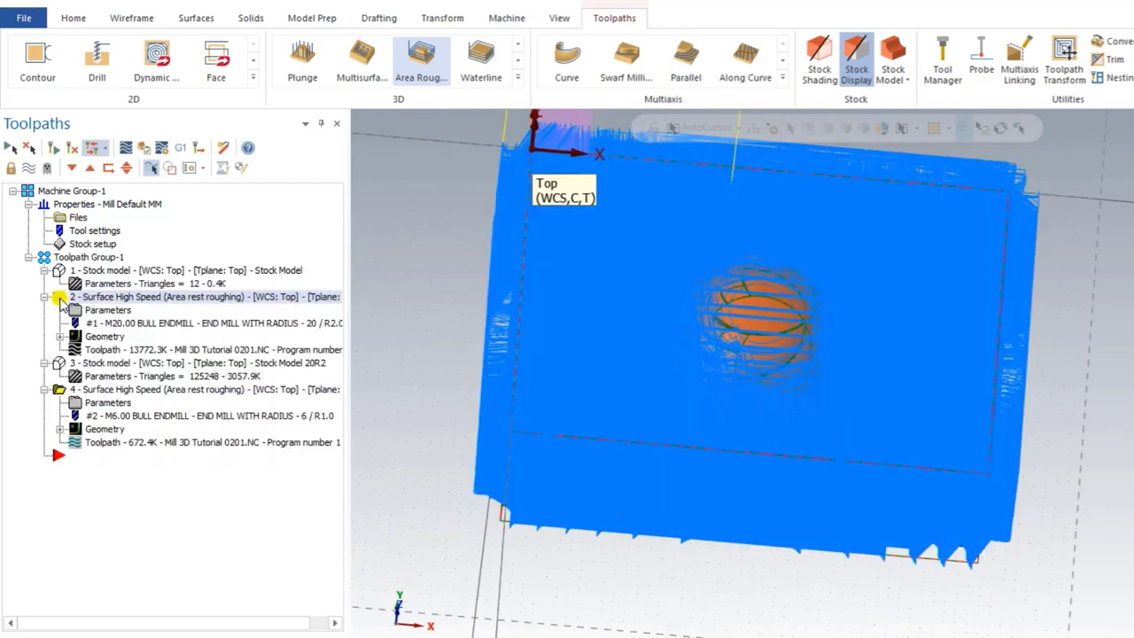
{"action": "mouse_move", "coordinate": [569, 342]}
{"action": "middle_mouse_down"}
{"action": "mouse_move", "coordinate": [550, 341]}
{"action": "mouse_move", "coordinate": [543, 297]}
{"action": "mouse_move", "coordinate": [551, 331]}
{"action": "middle_mouse_up"}
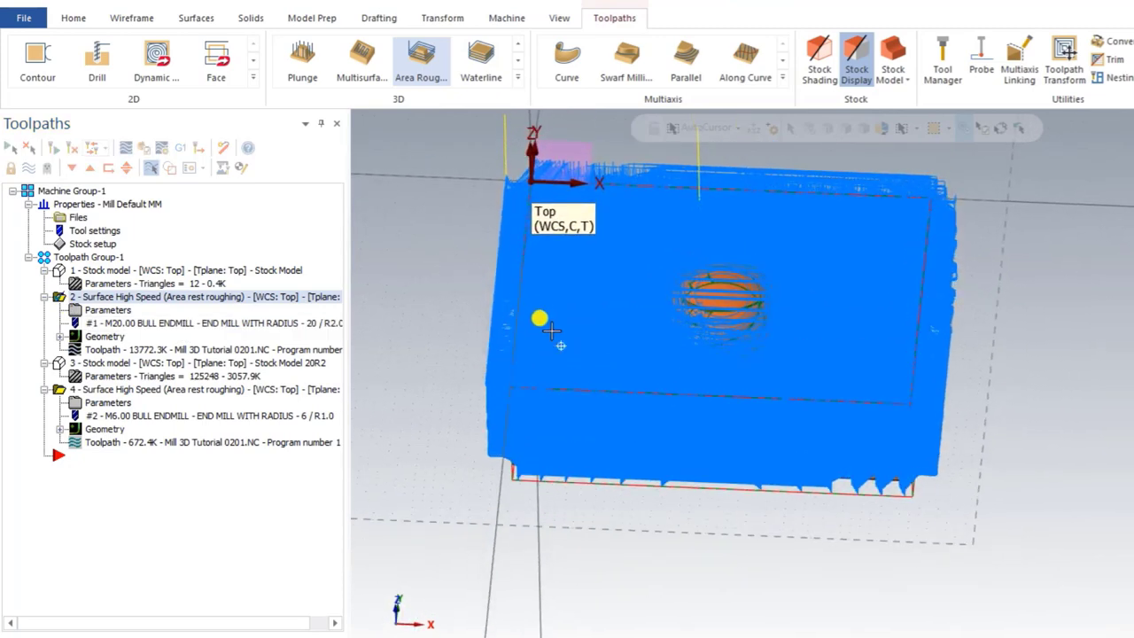
Review Stock Model 20R2 and the 6 mm rest-roughing toolpath from several angles
{"action": "left_click", "coordinate": [59, 363]}
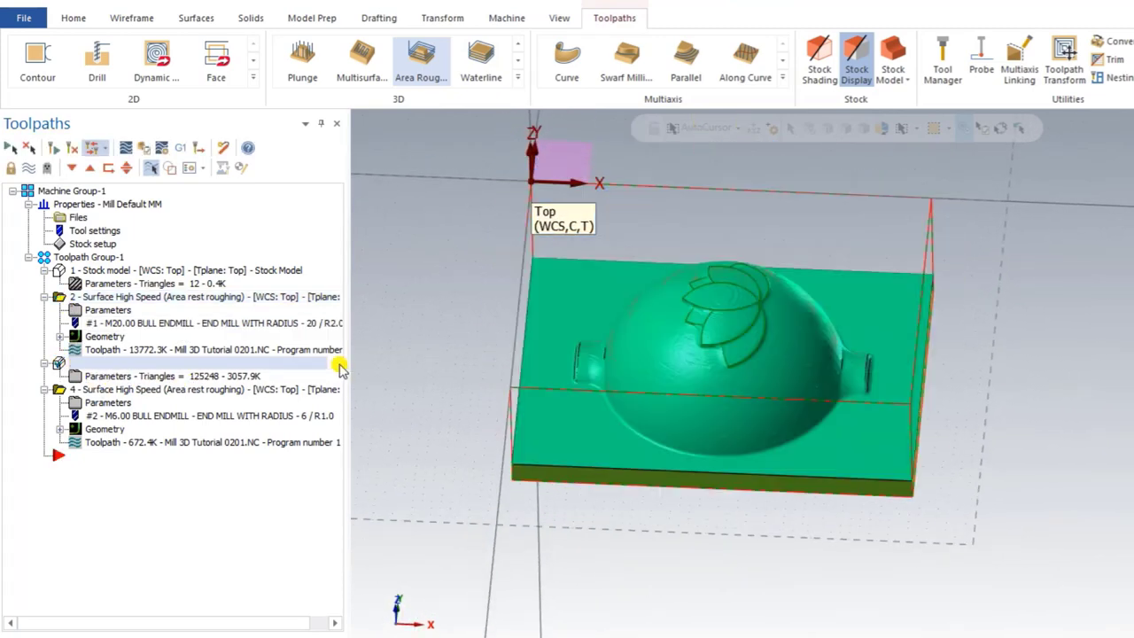
{"action": "left_click", "coordinate": [64, 389]}
{"action": "left_click", "coordinate": [379, 343]}
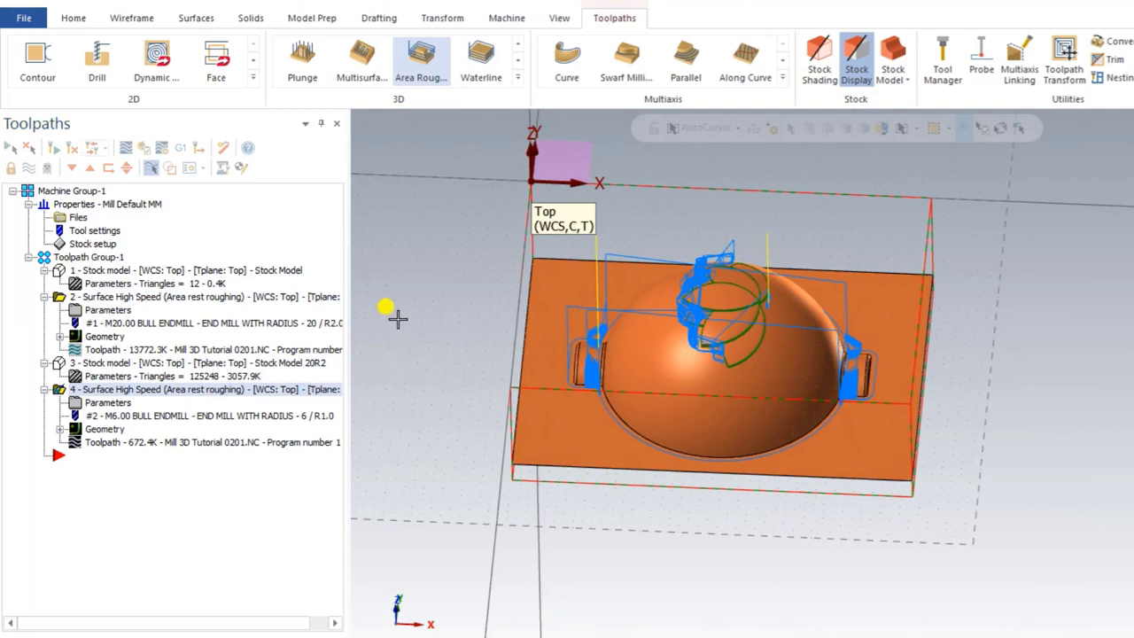
{"action": "middle_click_drag", "start_coordinate": [400, 317], "coordinate": [429, 331]}
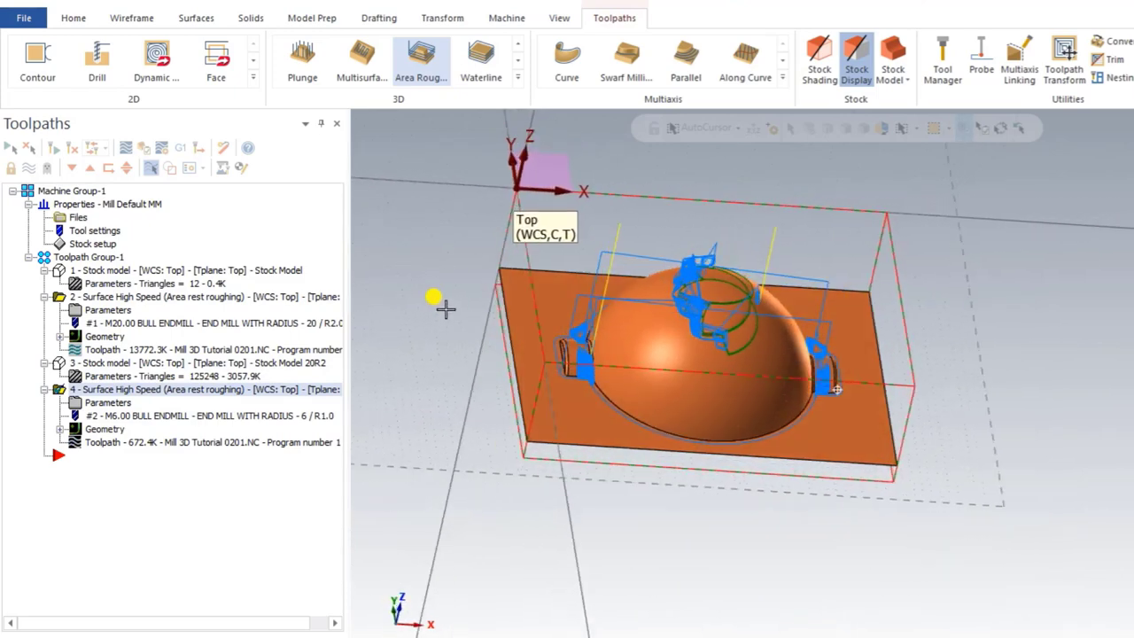
{"action": "middle_click_drag", "start_coordinate": [446, 307], "coordinate": [398, 319]}
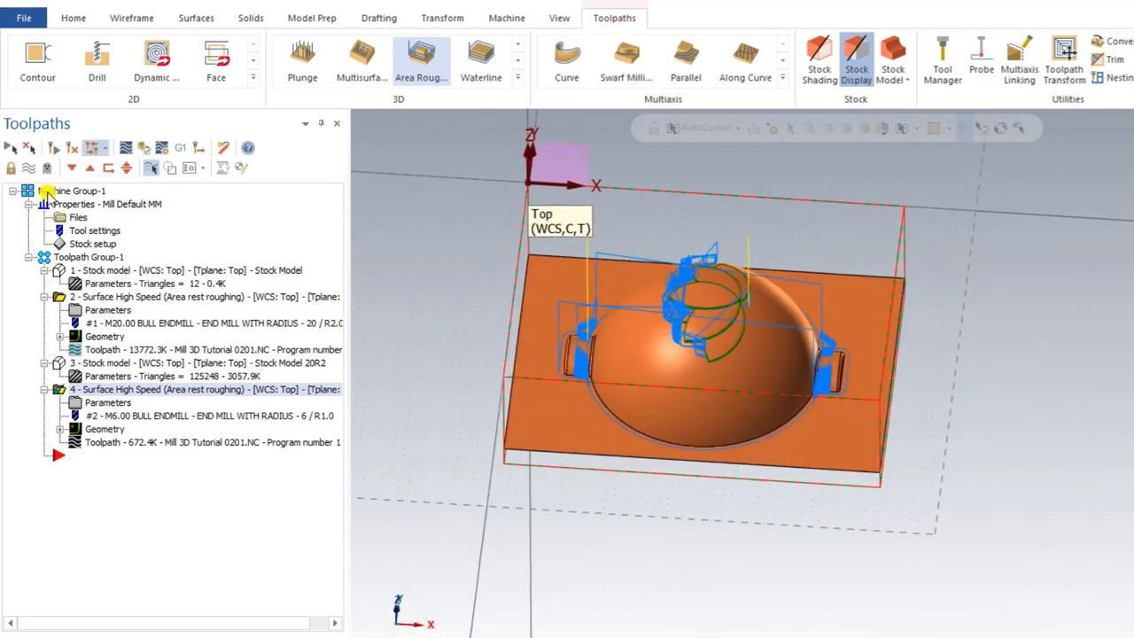
{"action": "mouse_move", "coordinate": [626, 421]}
{"action": "middle_mouse_down"}
{"action": "mouse_move", "coordinate": [995, 398]}
{"action": "mouse_move", "coordinate": [986, 405]}
{"action": "mouse_move", "coordinate": [984, 393]}
{"action": "mouse_move", "coordinate": [1018, 400]}
{"action": "mouse_move", "coordinate": [952, 408]}
{"action": "mouse_move", "coordinate": [815, 322]}
{"action": "mouse_move", "coordinate": [809, 400]}
{"action": "middle_mouse_up"}
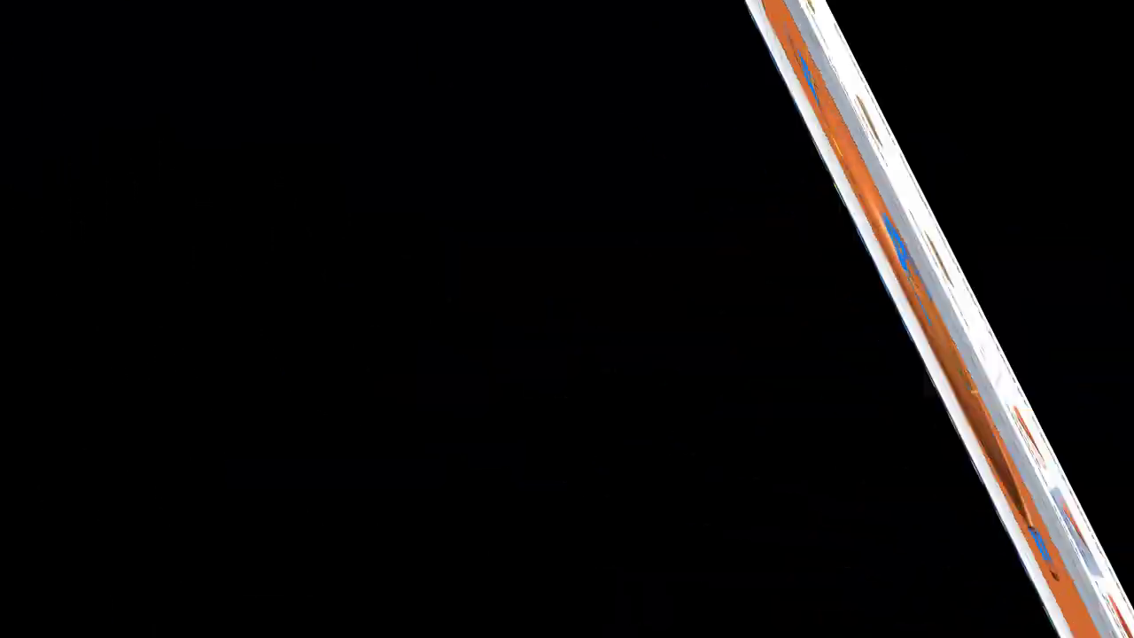